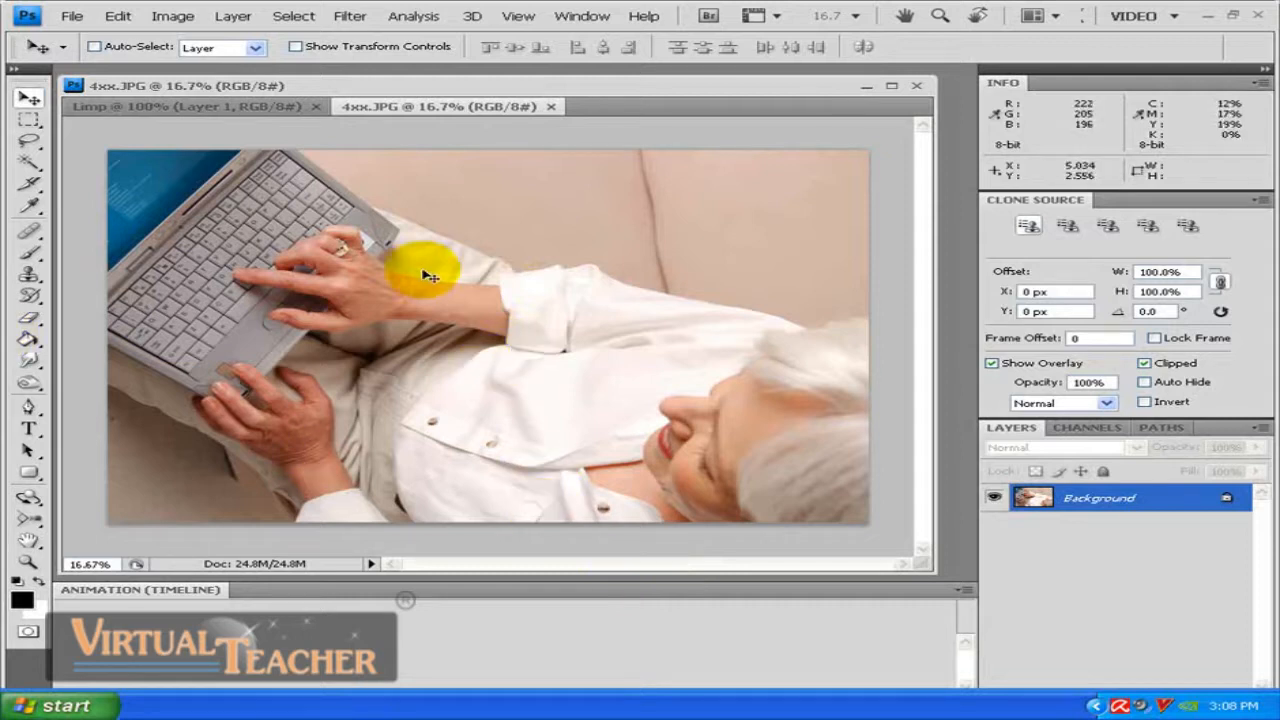
Step: Start saving the edited laptop photo as a new file and choose the Desktop as its location
{"action": "left_click", "coordinate": [435, 114]}
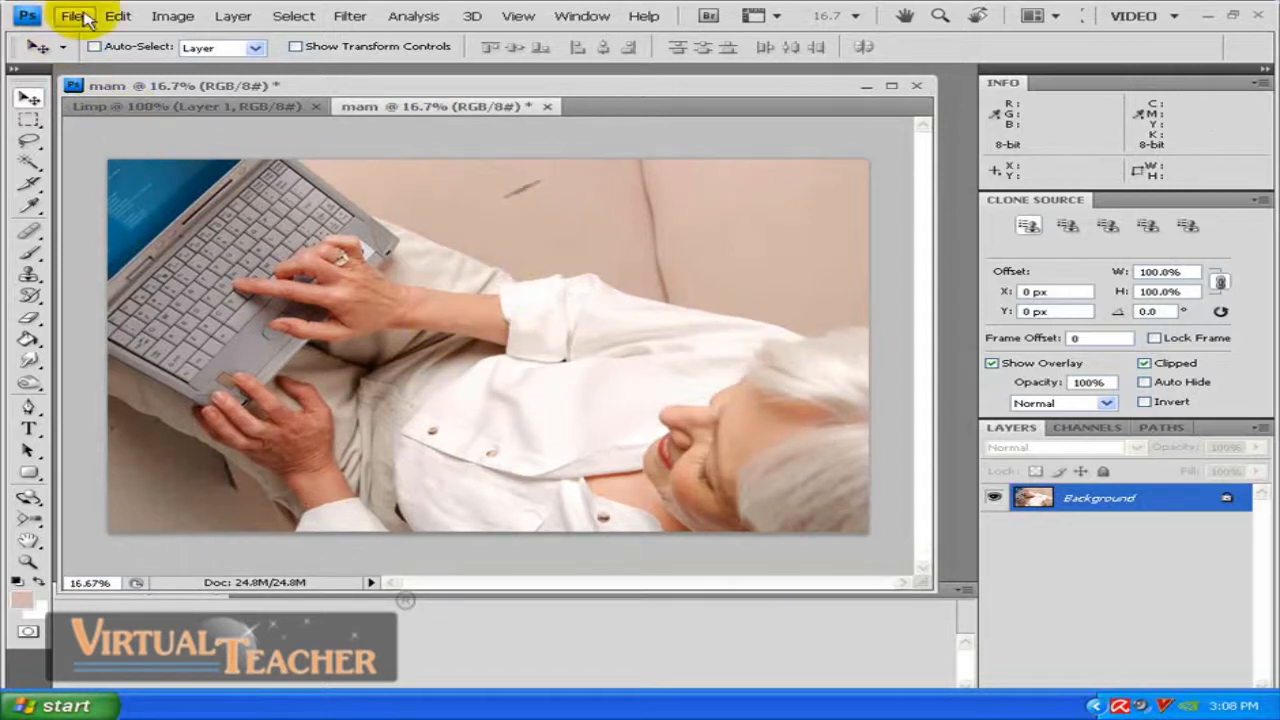
{"action": "left_click", "coordinate": [71, 17]}
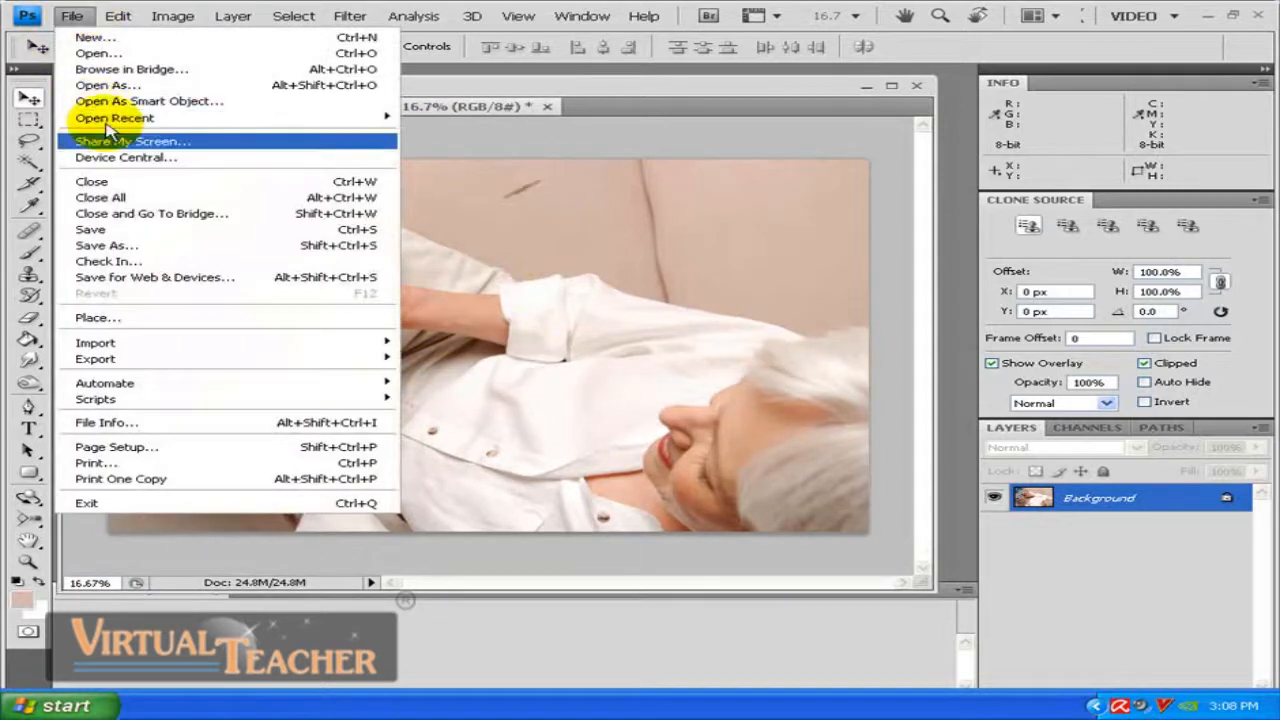
{"action": "left_click", "coordinate": [138, 233]}
{"action": "left_click", "coordinate": [226, 238]}
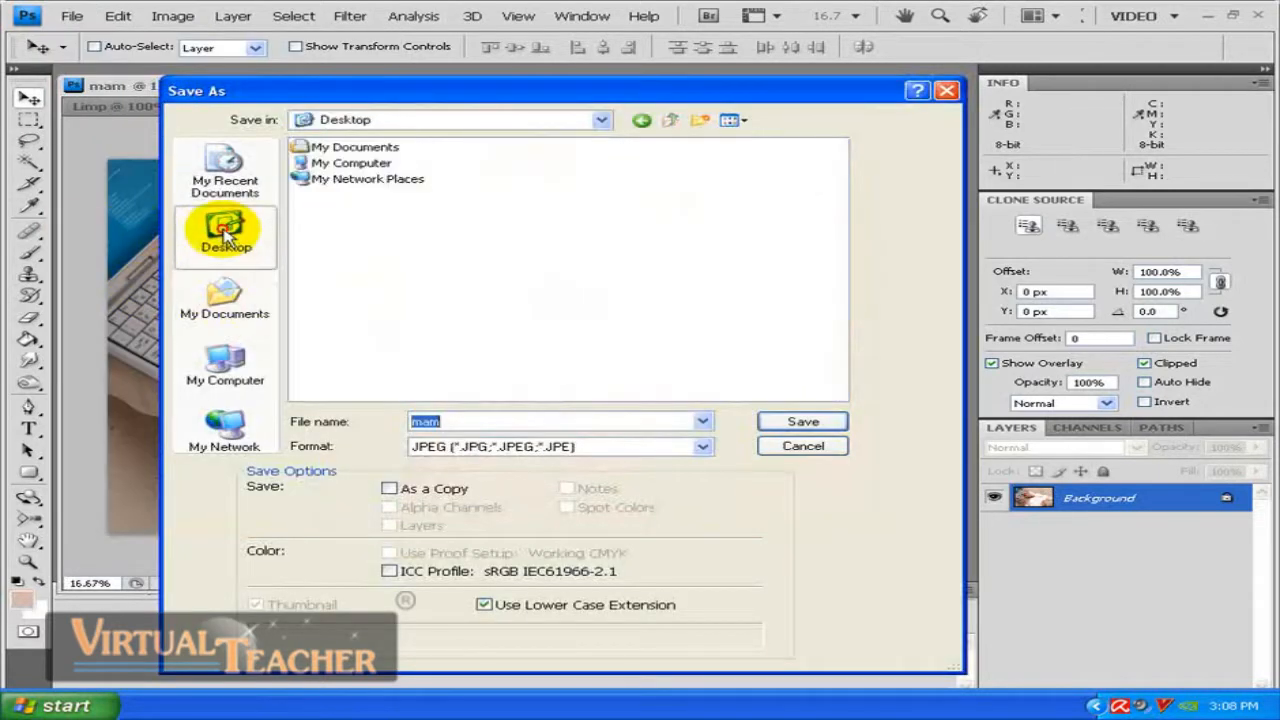
{"action": "left_click", "coordinate": [226, 295]}
{"action": "left_click", "coordinate": [225, 362]}
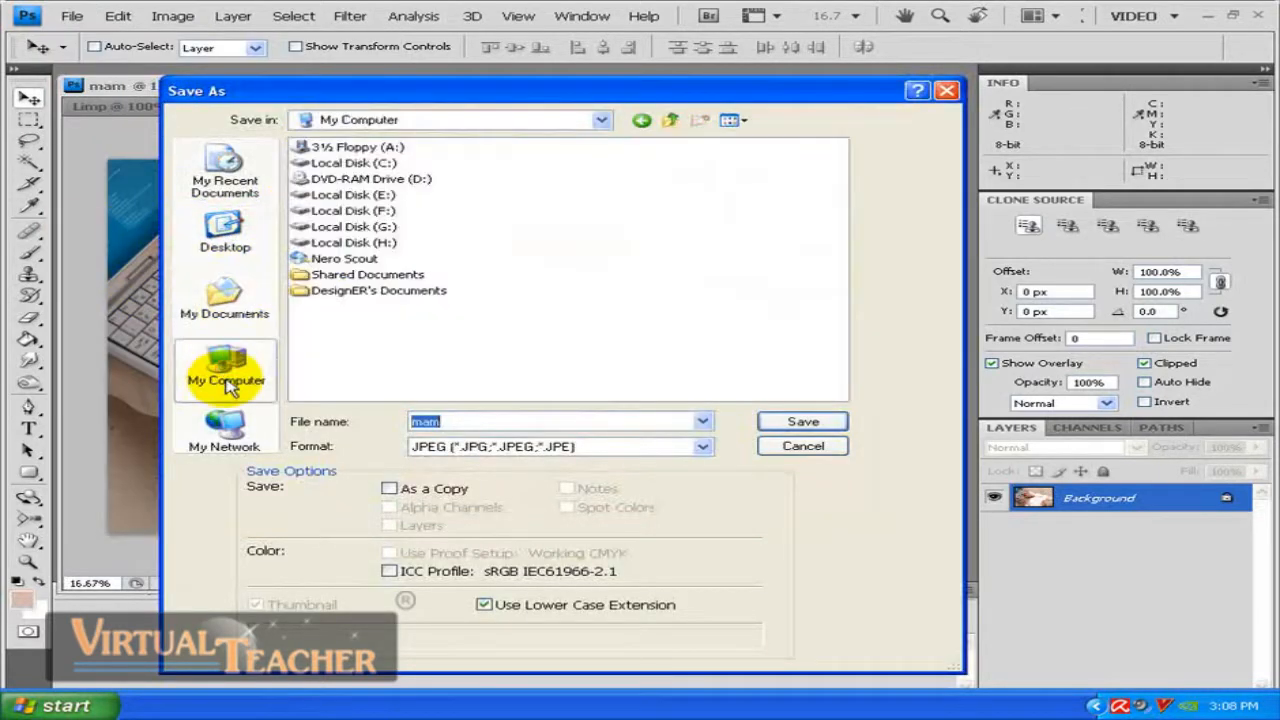
{"action": "left_click", "coordinate": [230, 244]}
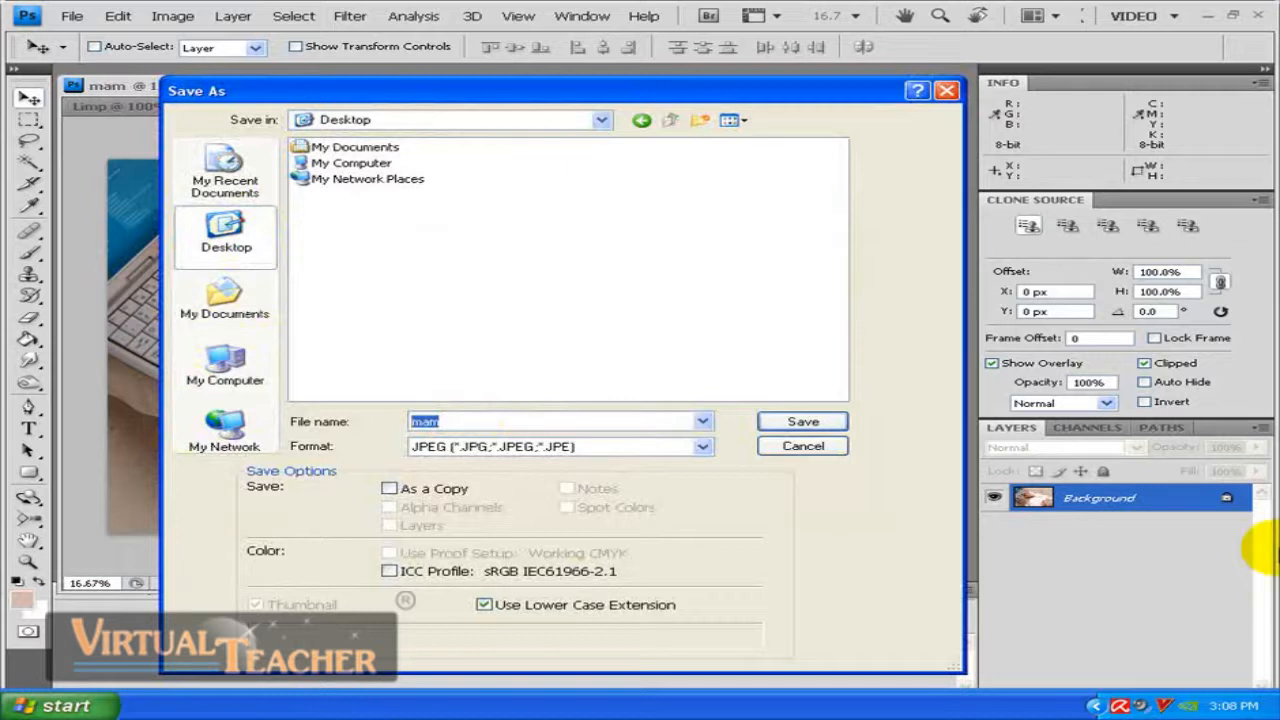
Step: Name the file lap, choose the Photoshop (PSD) format and save it as a copy
{"action": "type", "text": "lap"}
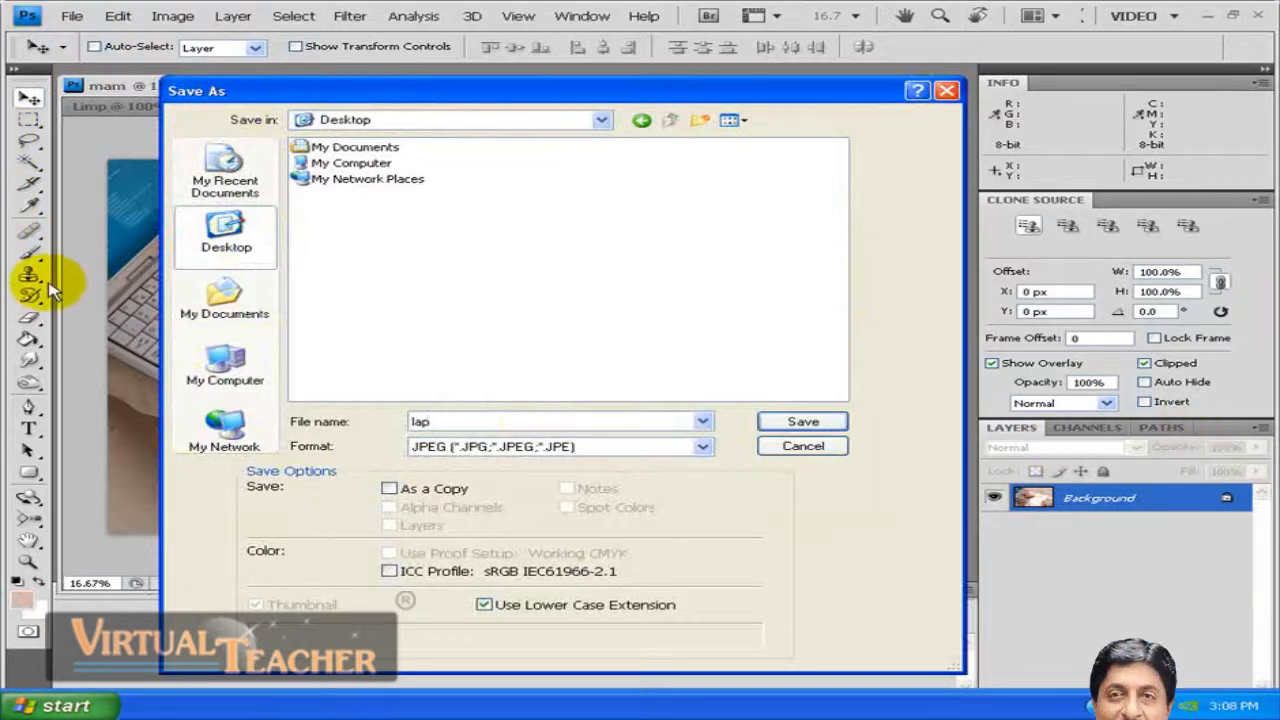
{"action": "left_click", "coordinate": [704, 446]}
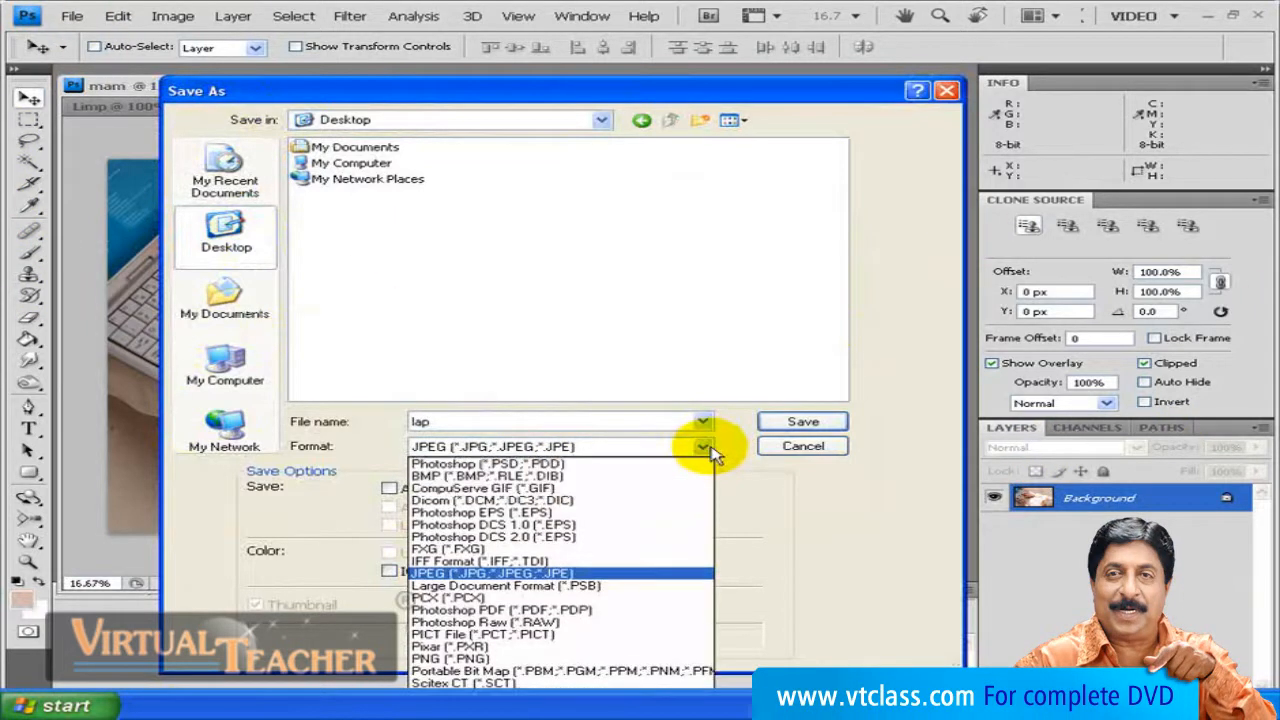
{"action": "left_click", "coordinate": [710, 450]}
{"action": "left_click", "coordinate": [710, 450]}
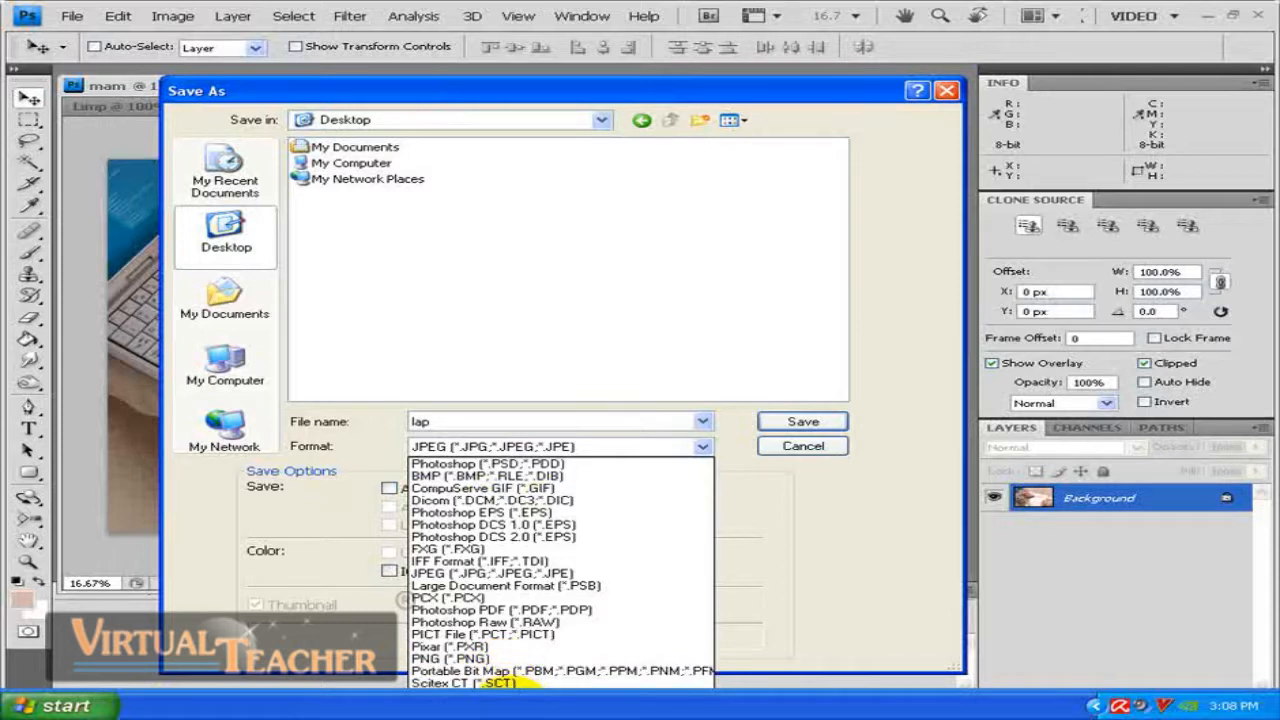
{"action": "left_click", "coordinate": [508, 465]}
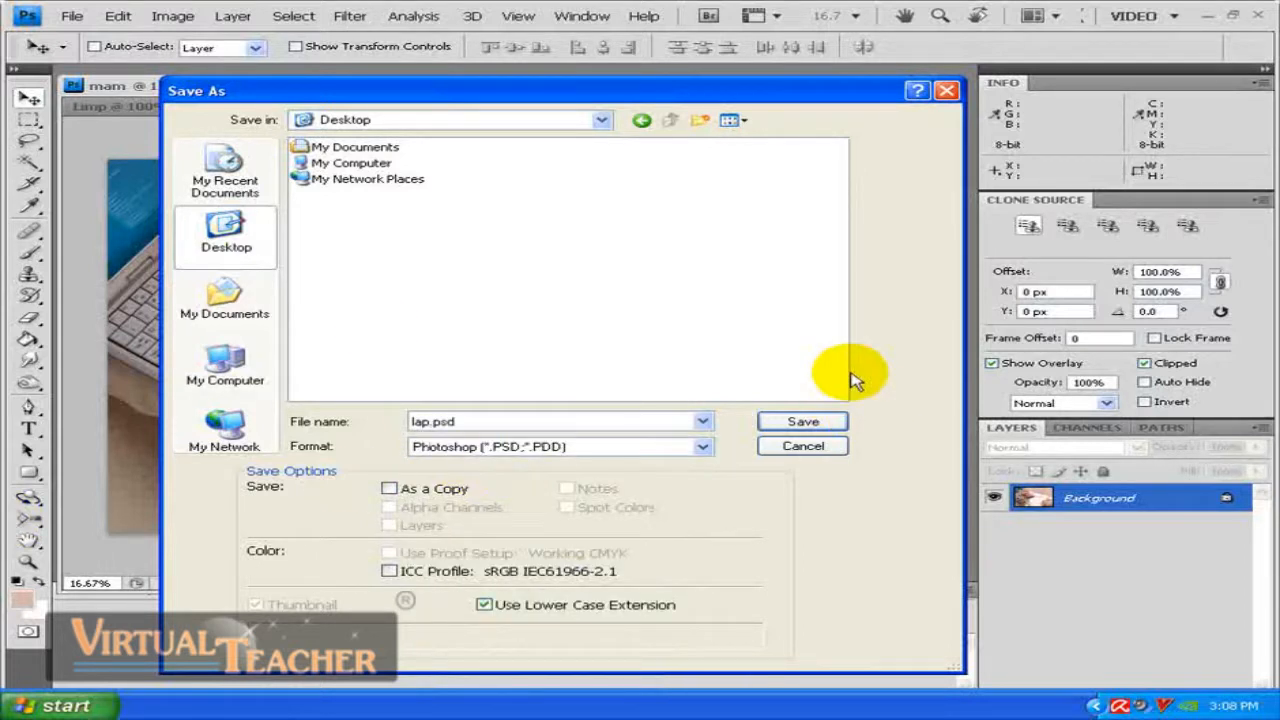
{"action": "left_click", "coordinate": [389, 489]}
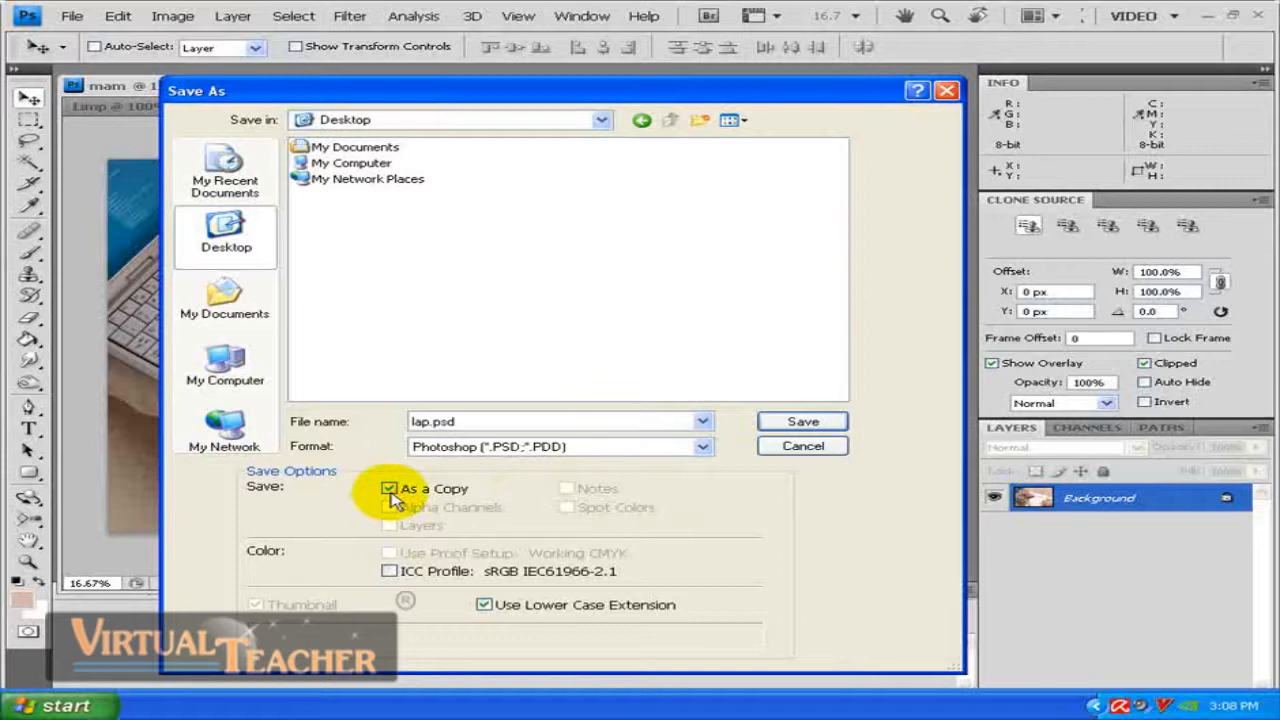
{"action": "left_click", "coordinate": [797, 424]}
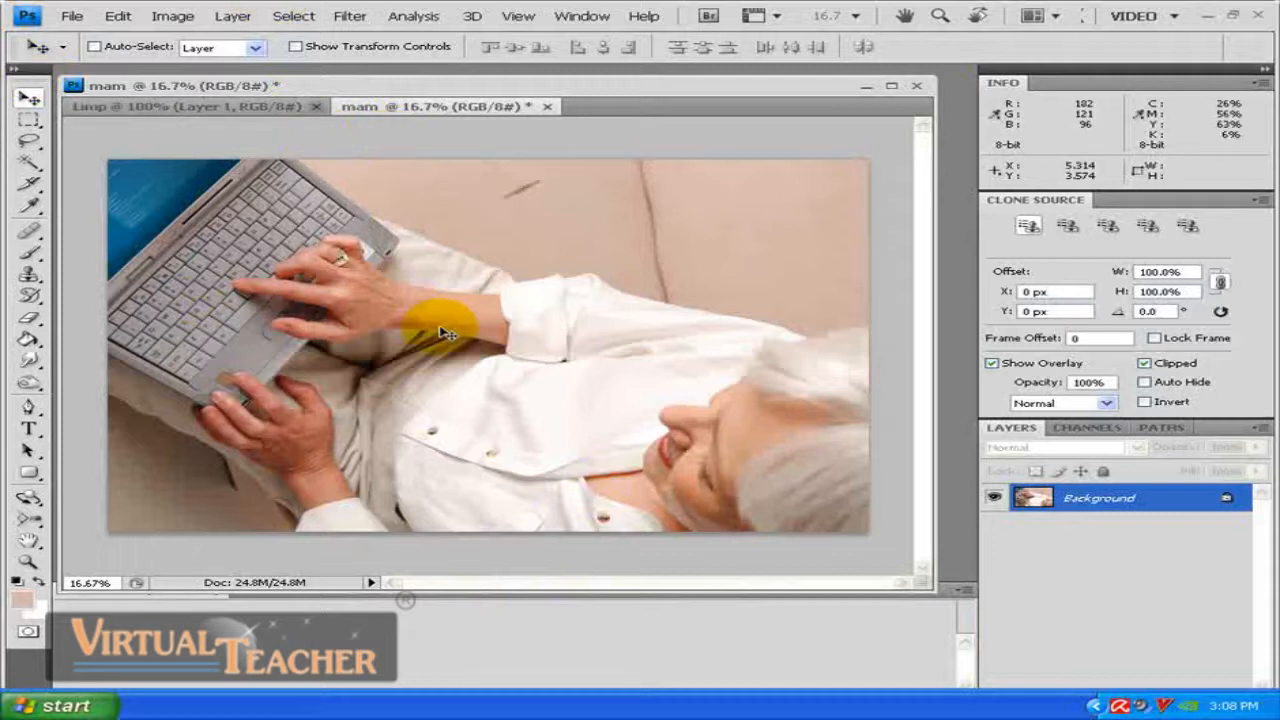
Step: Use Save As to store the photo on the Desktop under the name mam in JPEG format
{"action": "left_click", "coordinate": [71, 16]}
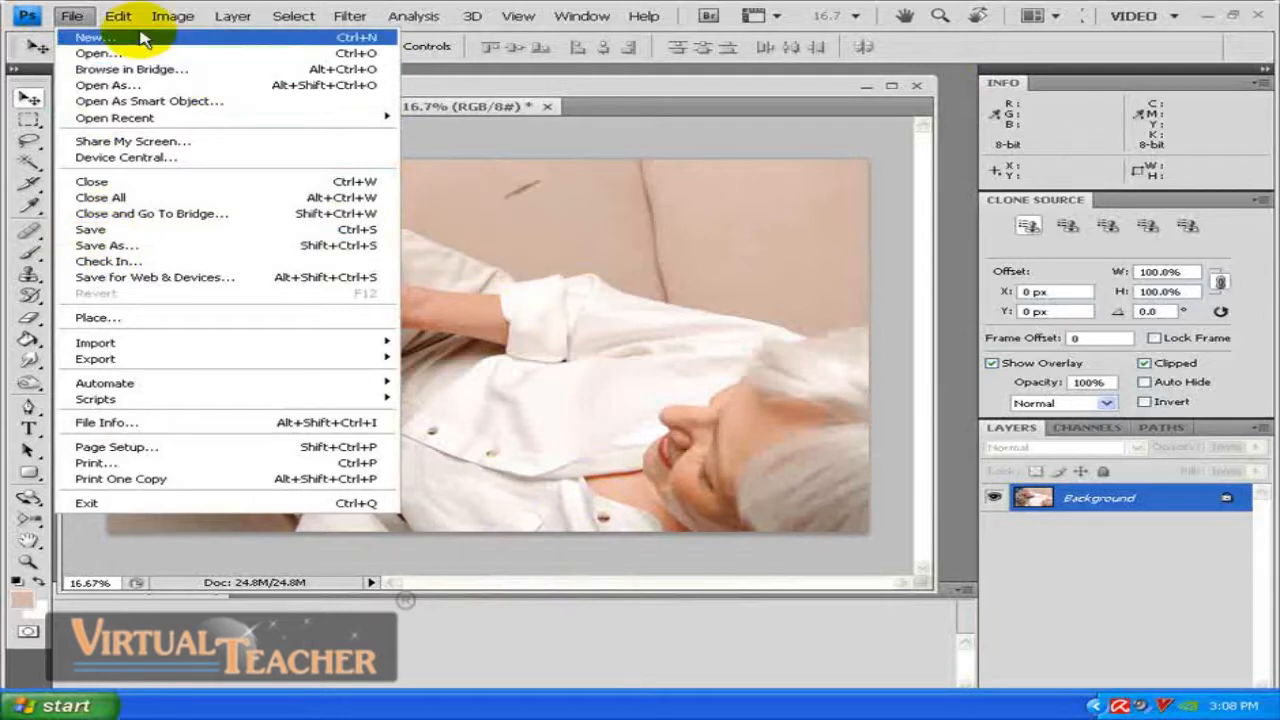
{"action": "left_click", "coordinate": [110, 245]}
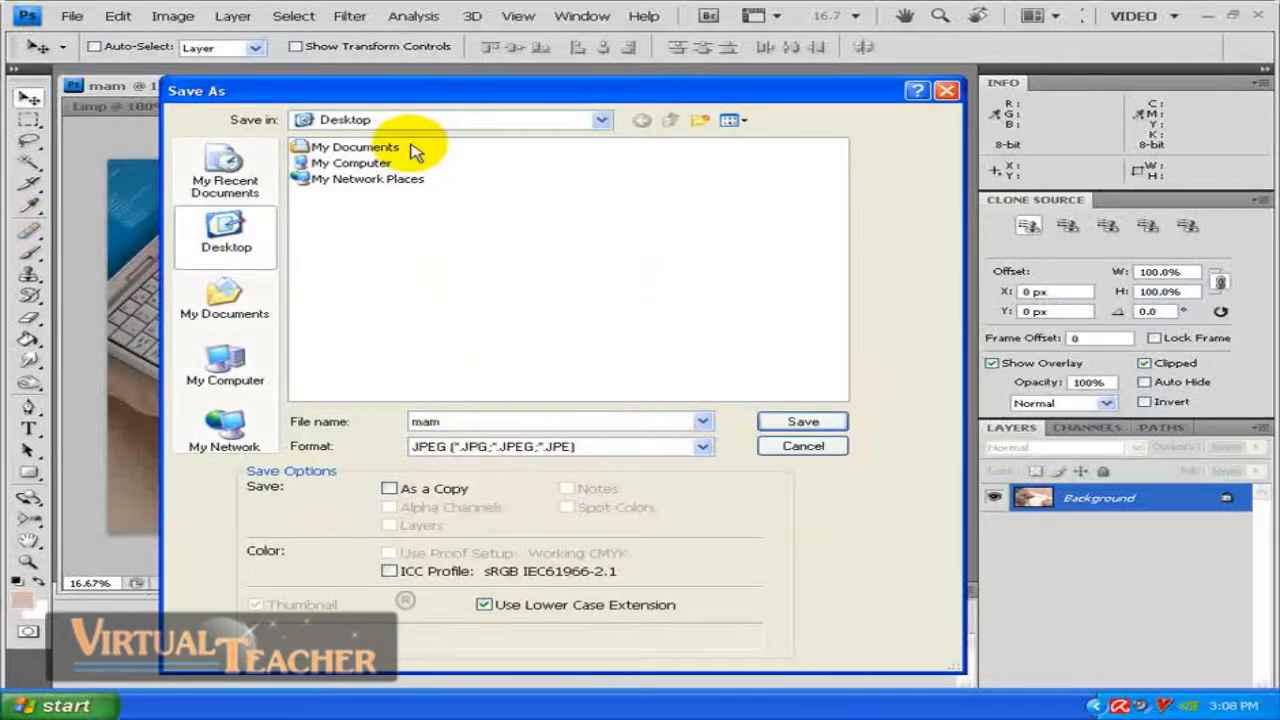
{"action": "left_click_drag", "start_coordinate": [452, 108], "coordinate": [373, 100]}
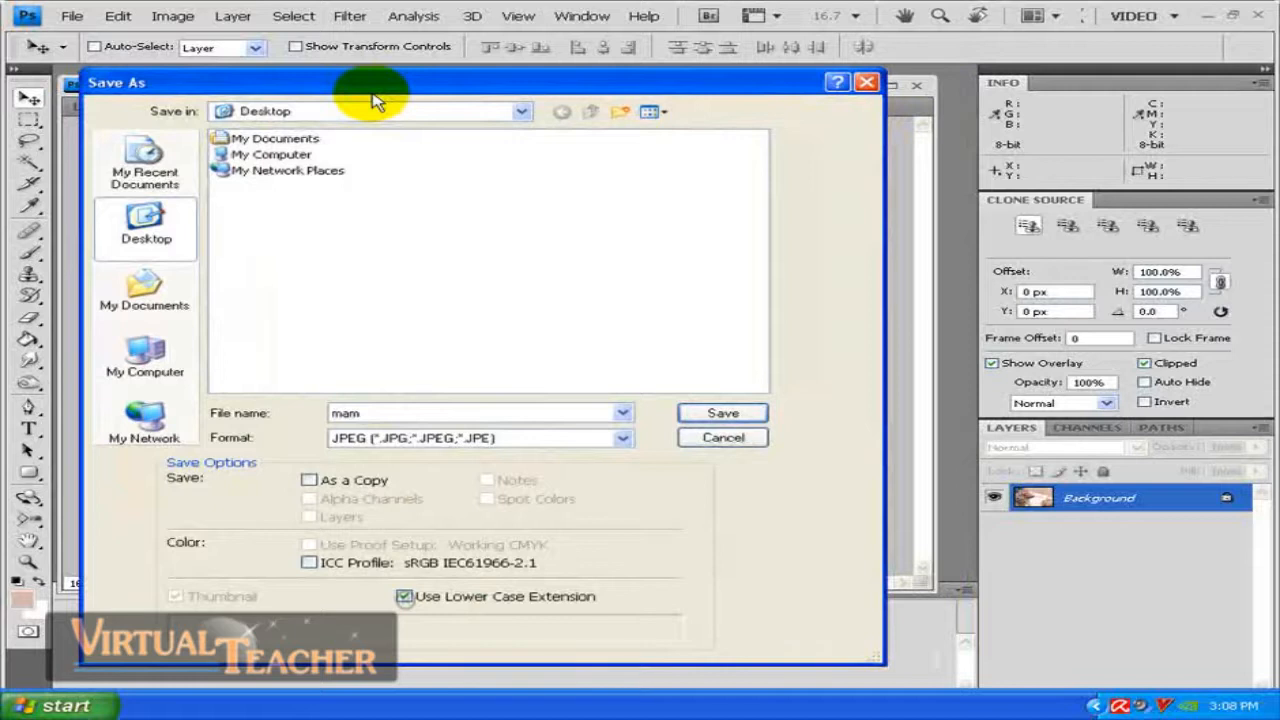
{"action": "left_click_drag", "start_coordinate": [196, 83], "coordinate": [194, 88]}
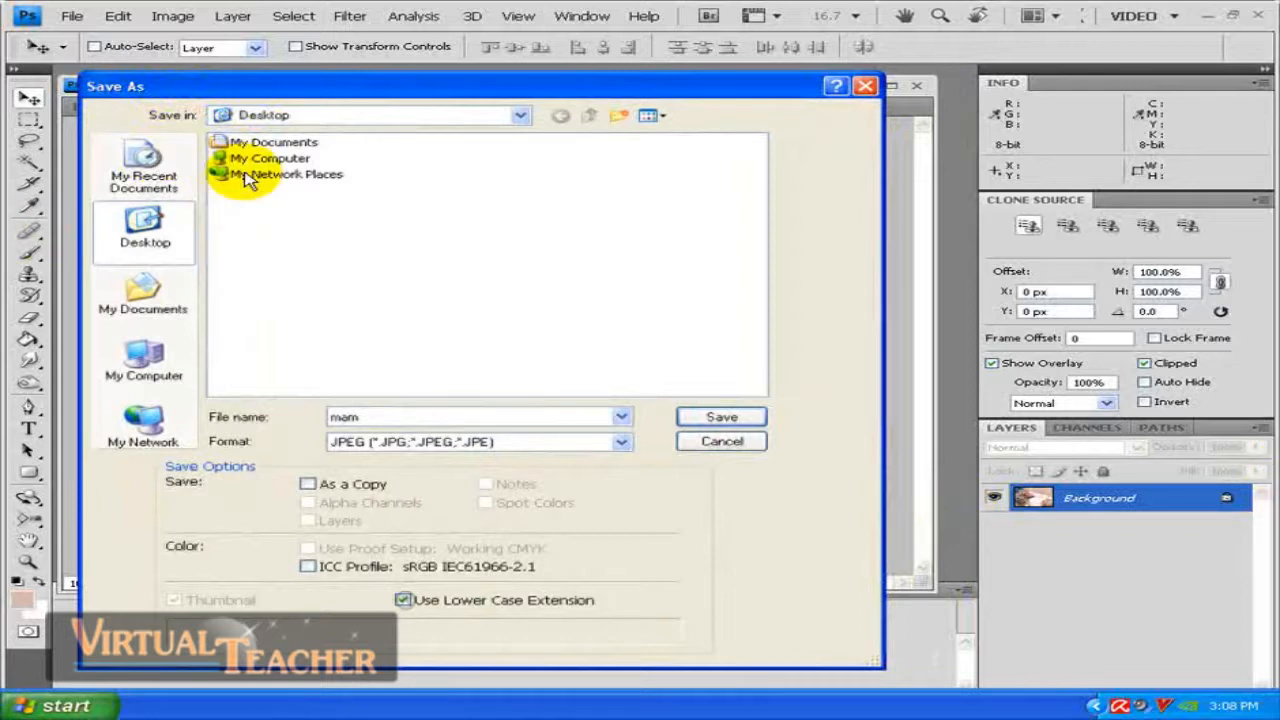
{"action": "double_click", "coordinate": [372, 416]}
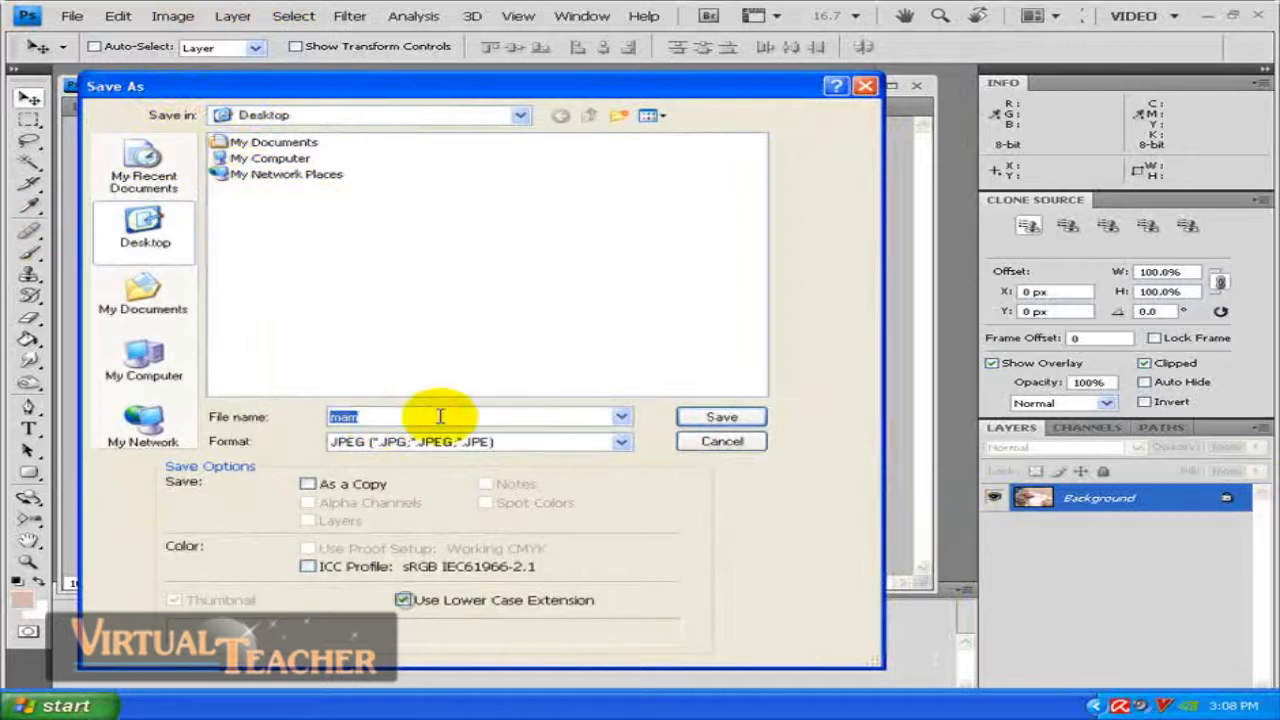
{"action": "left_click", "coordinate": [418, 443]}
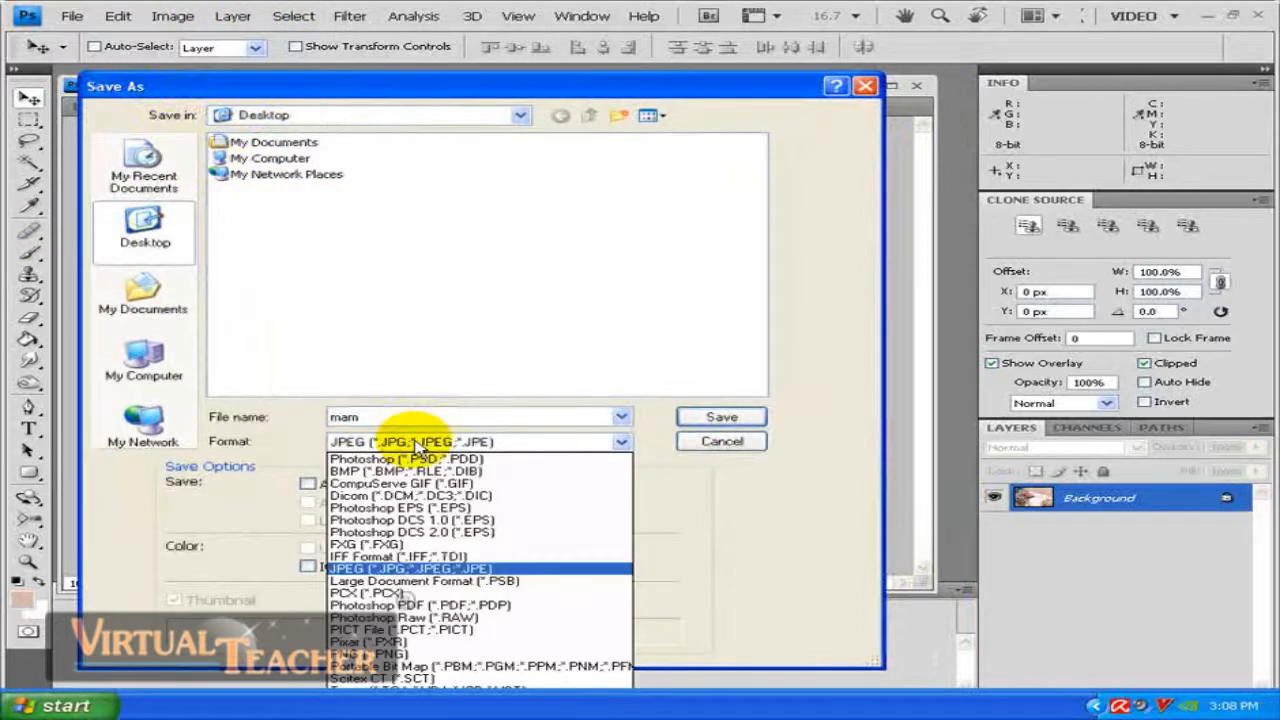
{"action": "left_click", "coordinate": [431, 569]}
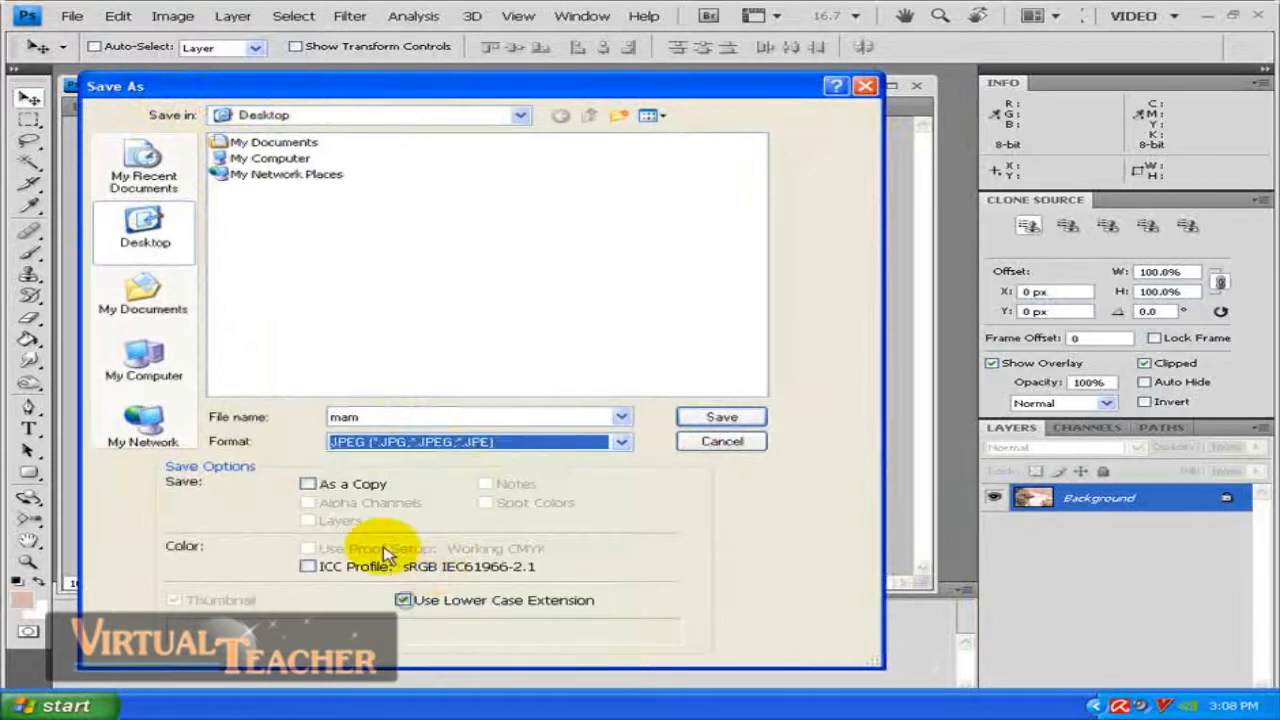
{"action": "left_click", "coordinate": [720, 420]}
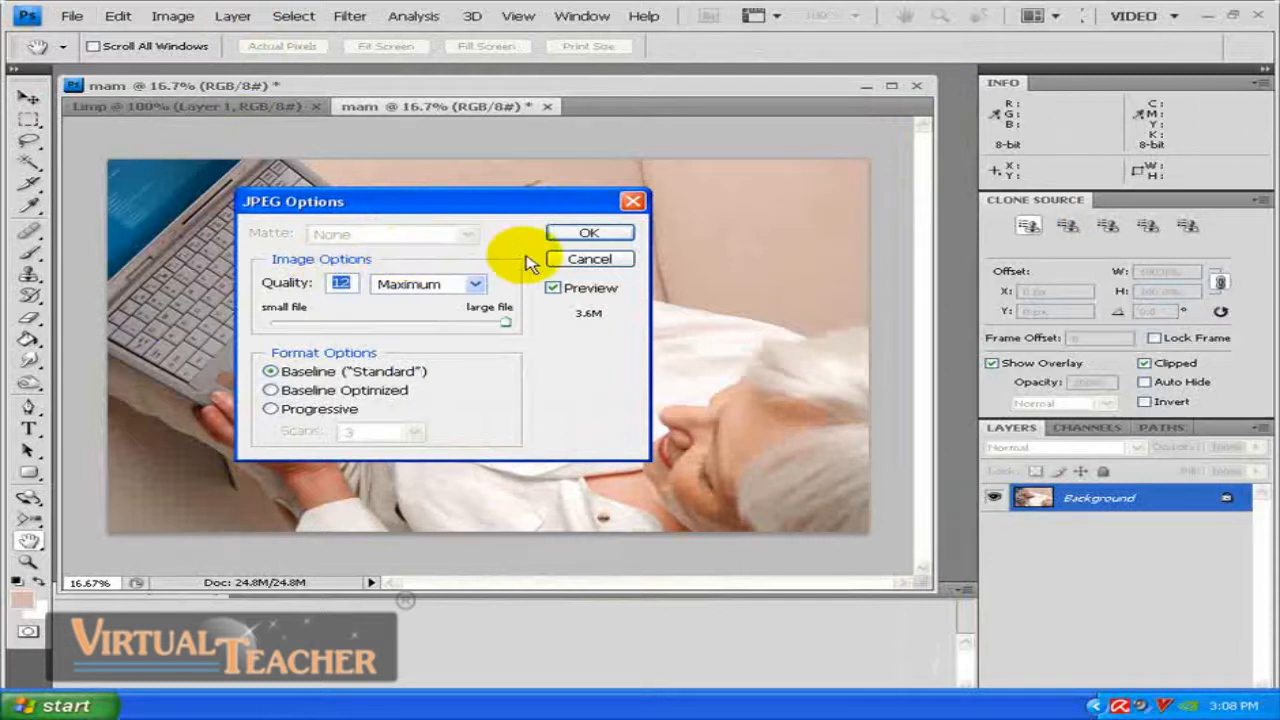
Step: Set the JPEG quality to 3 (Low) with Baseline ("Standard") format and finish saving
{"action": "left_click", "coordinate": [470, 288]}
{"action": "left_click", "coordinate": [445, 347]}
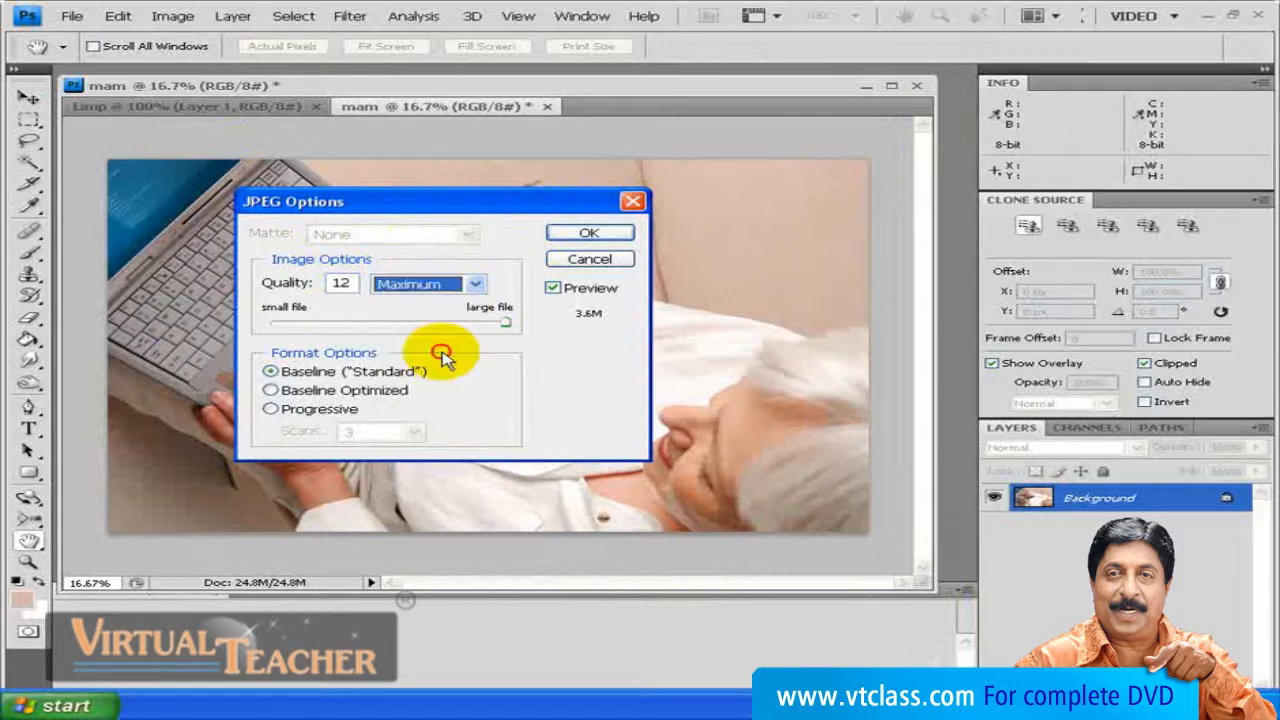
{"action": "left_click_drag", "start_coordinate": [423, 320], "coordinate": [329, 323]}
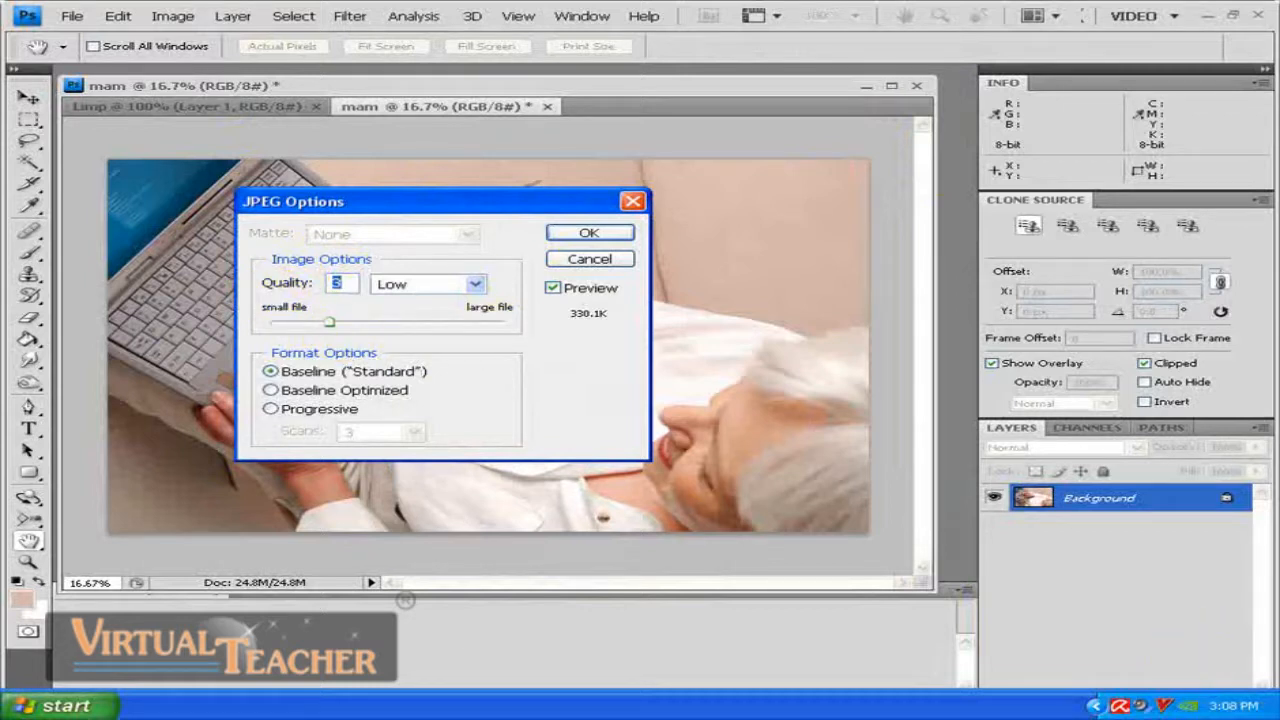
{"action": "left_click", "coordinate": [597, 232]}
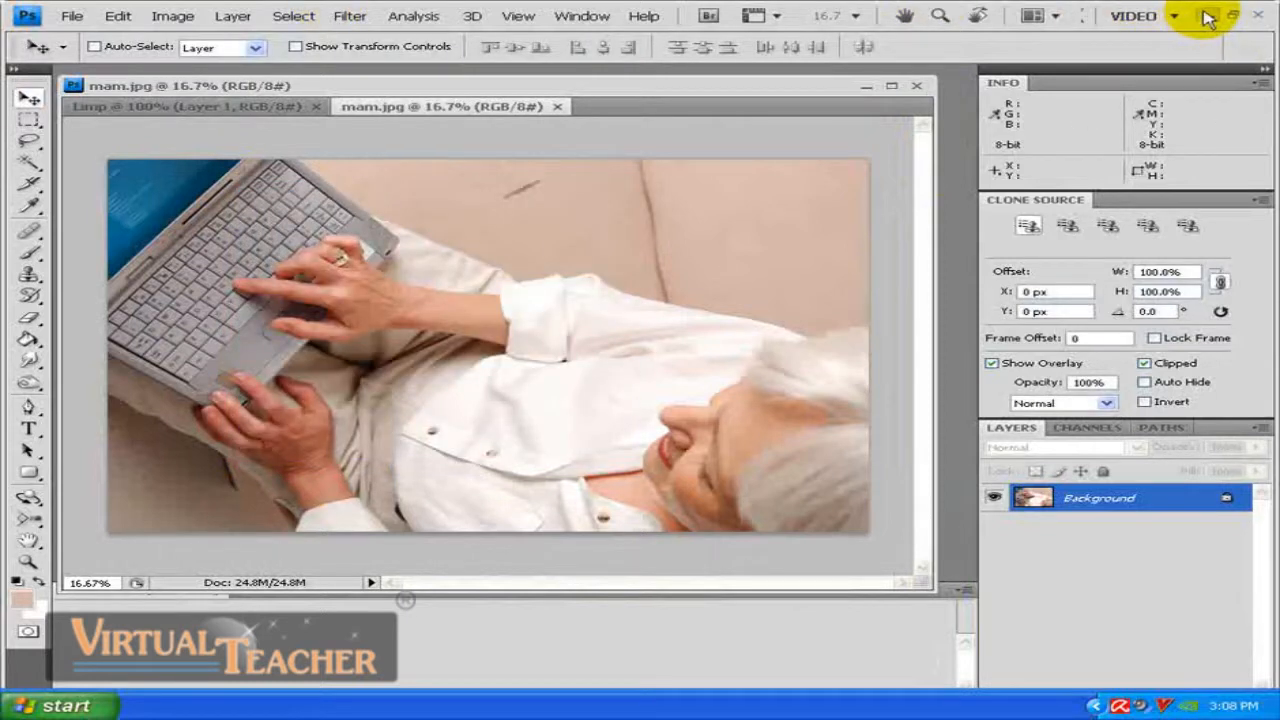
Step: Switch to the Windows desktop to check the saved mam file and return to Photoshop
{"action": "left_click", "coordinate": [1208, 18]}
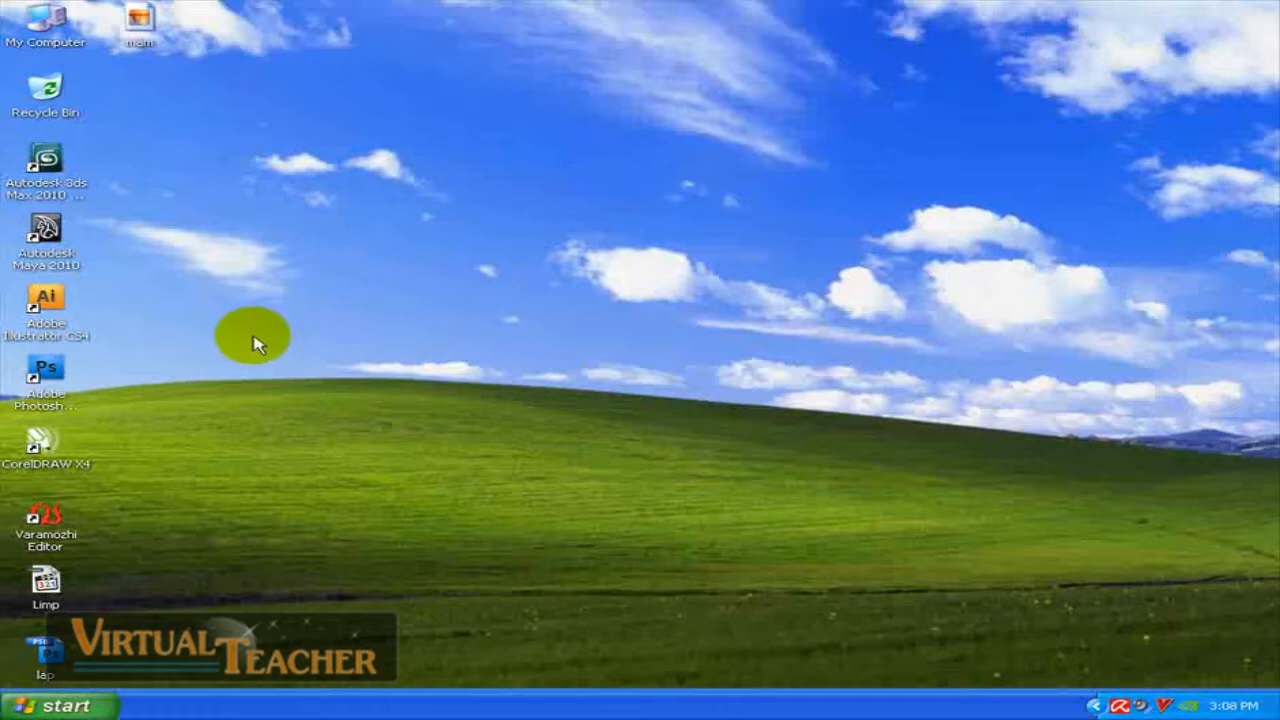
{"action": "left_click", "coordinate": [136, 26]}
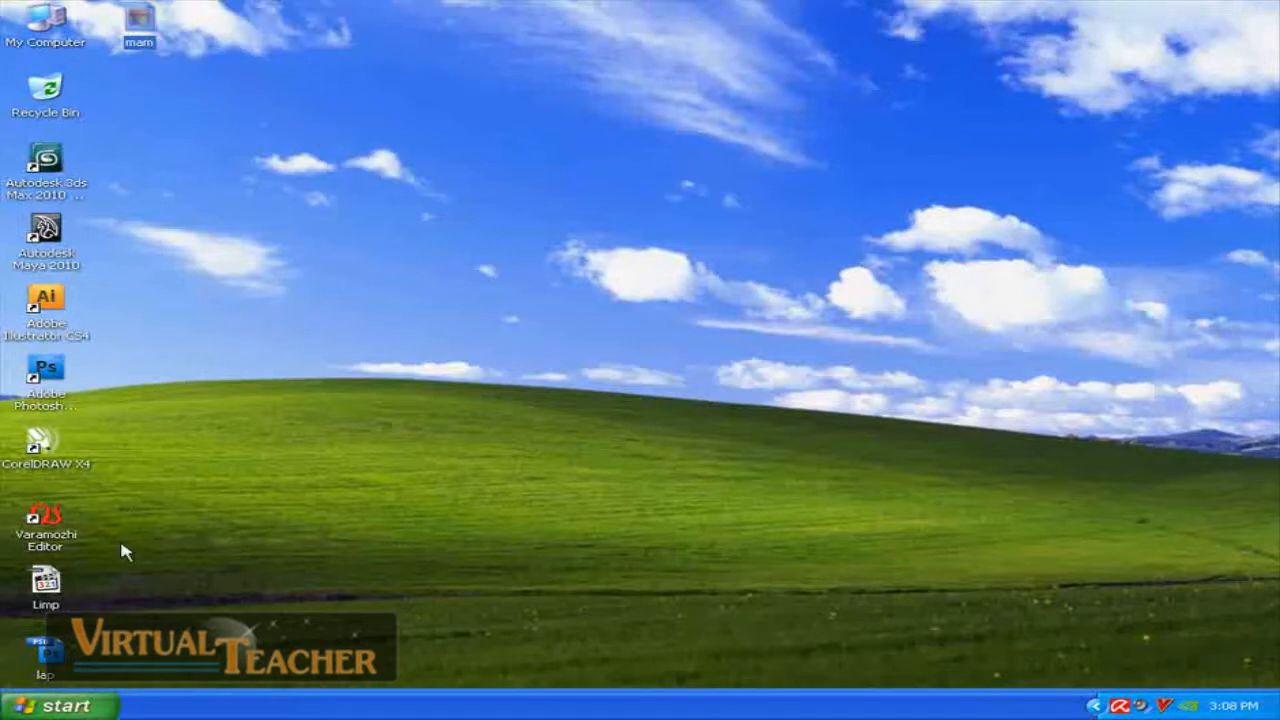
{"action": "left_click", "coordinate": [158, 70]}
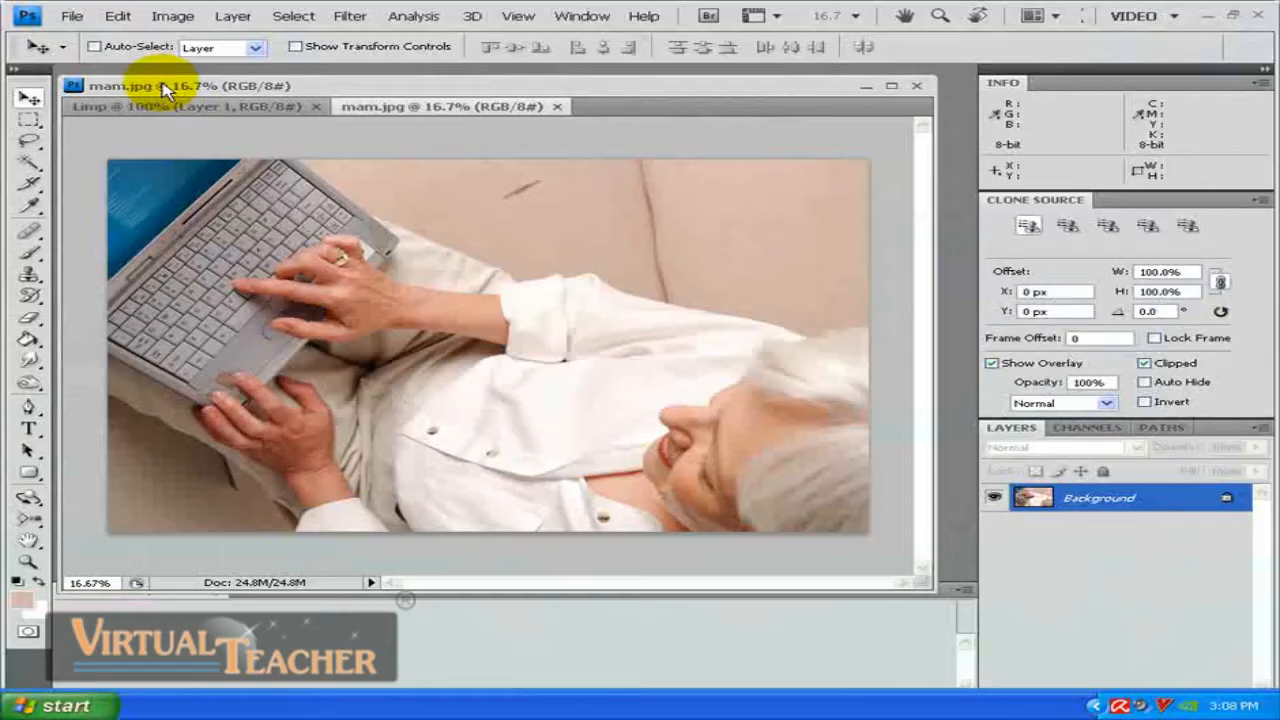
{"action": "left_click", "coordinate": [71, 16]}
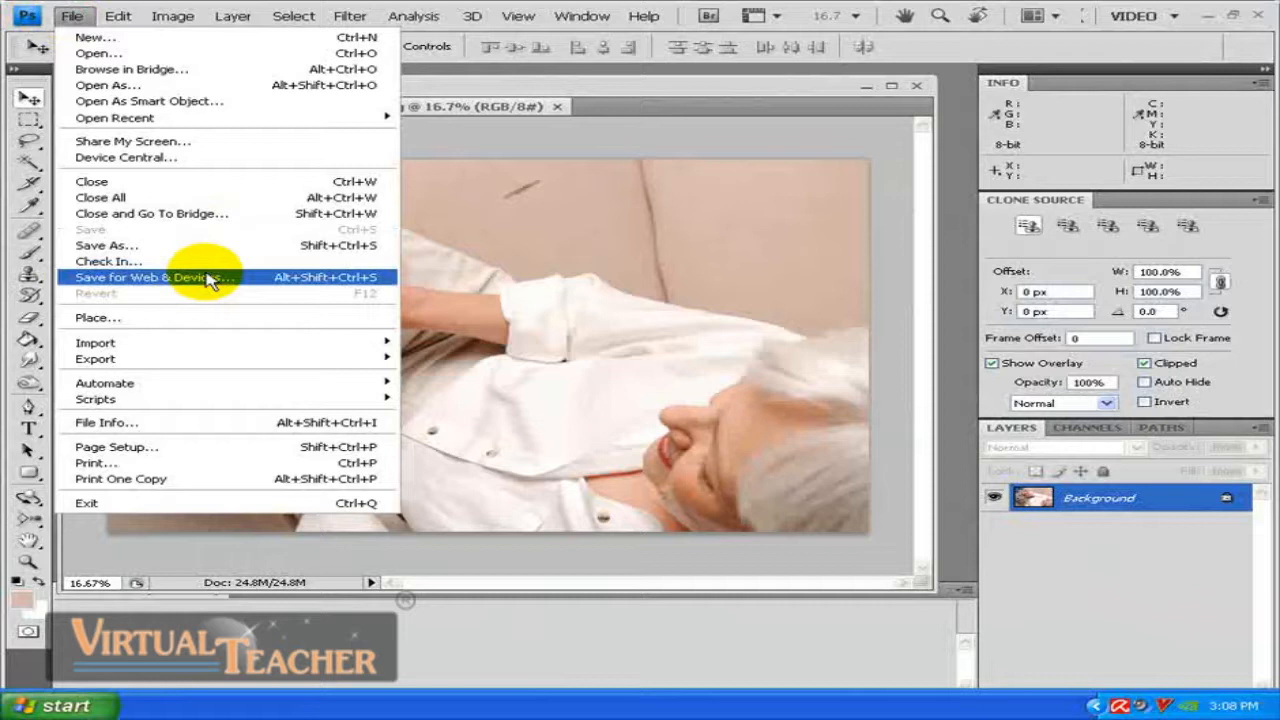
{"action": "mouse_move", "coordinate": [200, 370]}
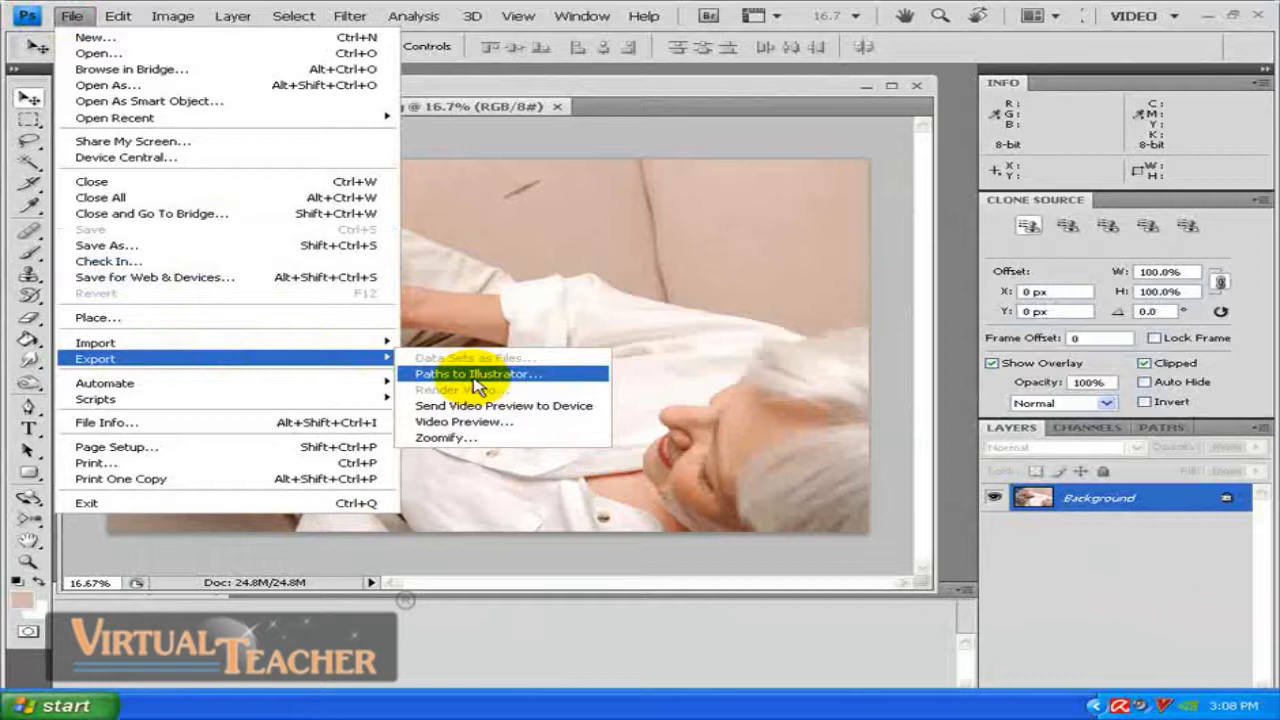
{"action": "left_click", "coordinate": [800, 129]}
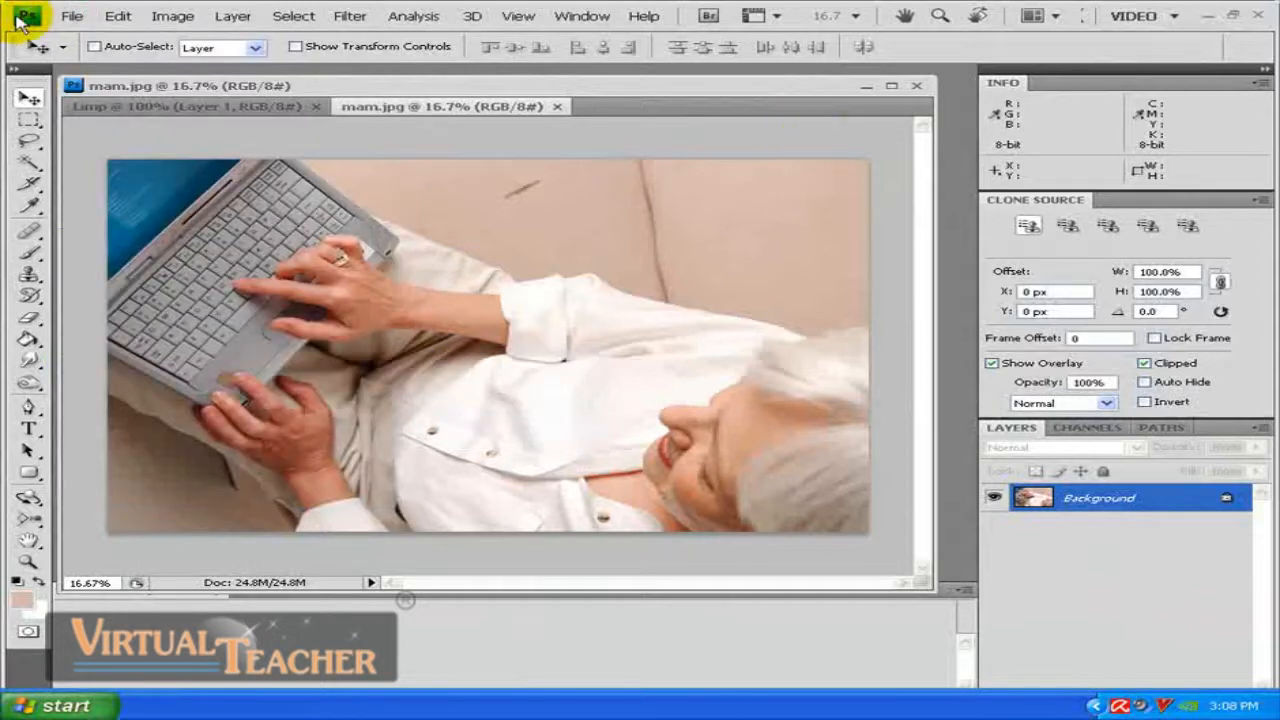
Step: Create a new document with the Photo preset at size Landscape, 8 x 10
{"action": "left_click", "coordinate": [71, 15]}
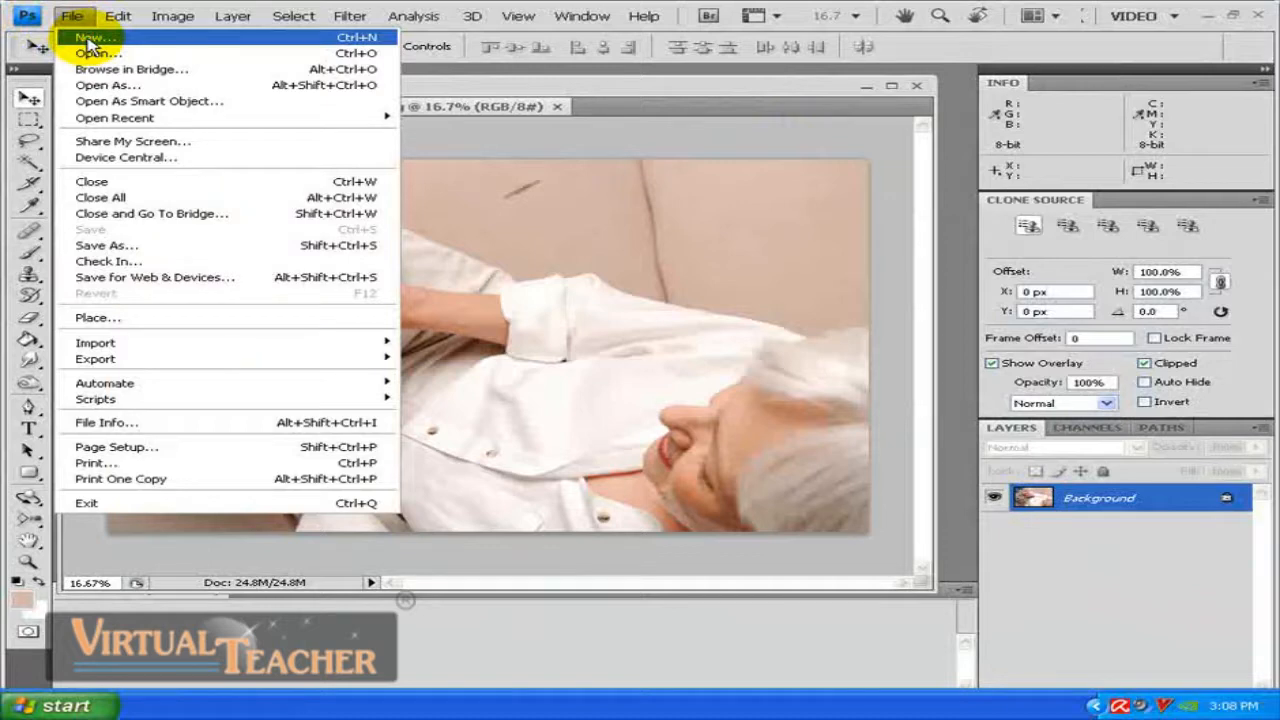
{"action": "left_click", "coordinate": [90, 40]}
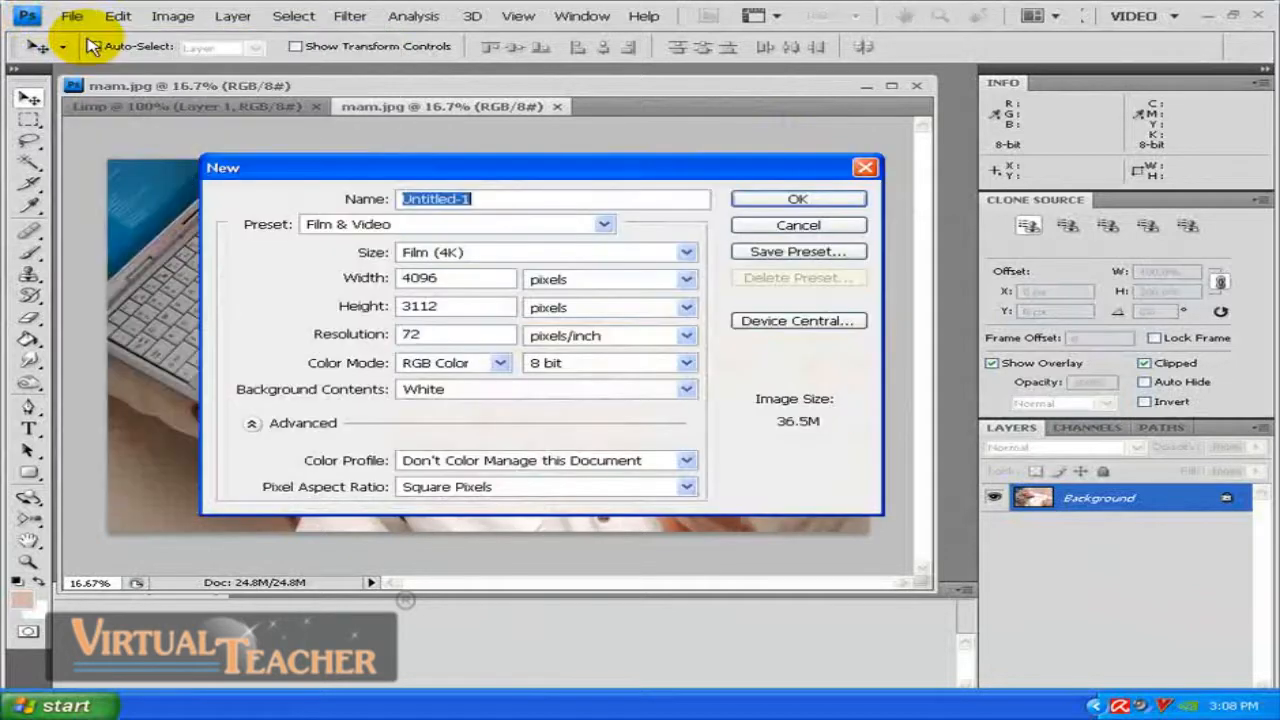
{"action": "left_click", "coordinate": [571, 250]}
{"action": "left_click", "coordinate": [474, 222]}
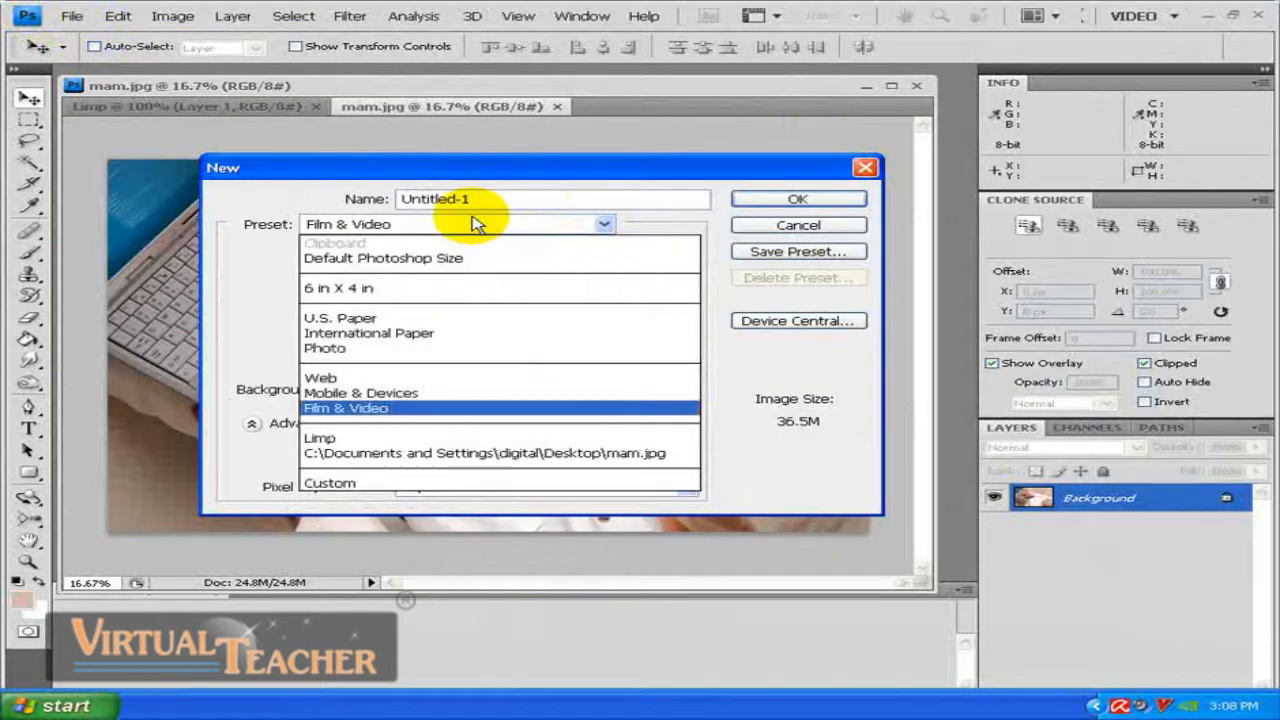
{"action": "left_click", "coordinate": [370, 340]}
{"action": "left_click", "coordinate": [528, 251]}
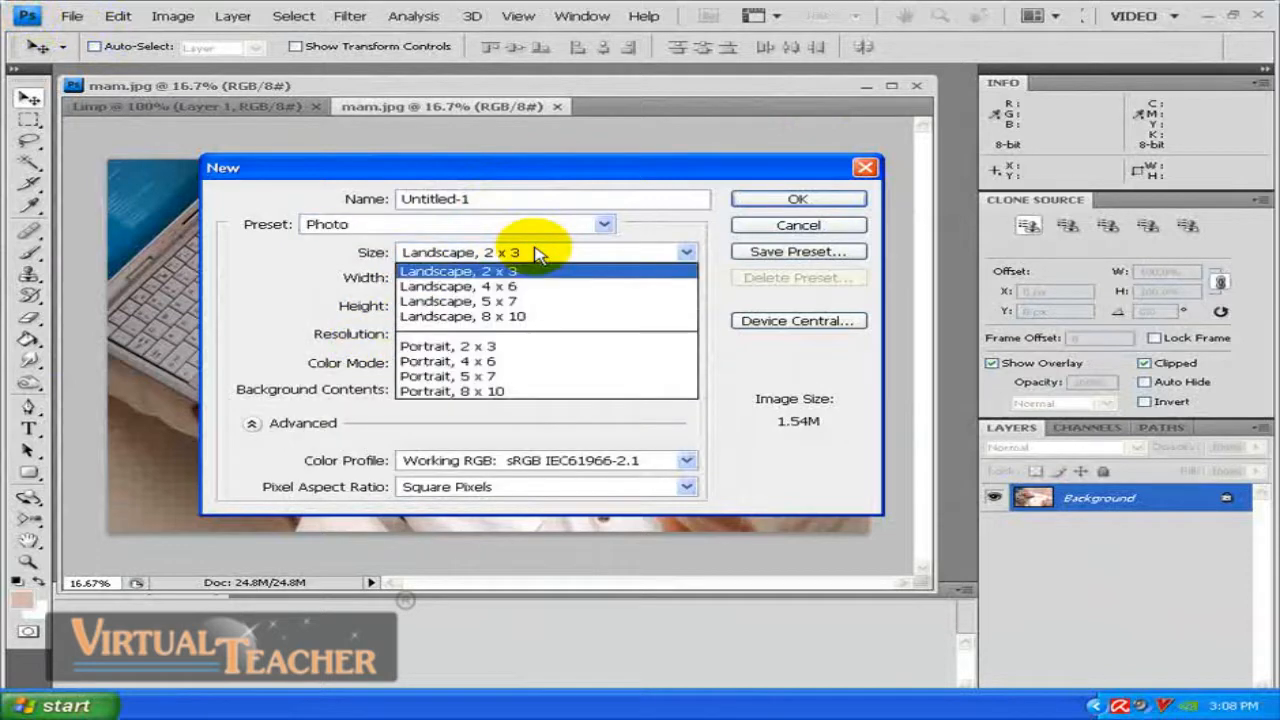
{"action": "left_click", "coordinate": [525, 318]}
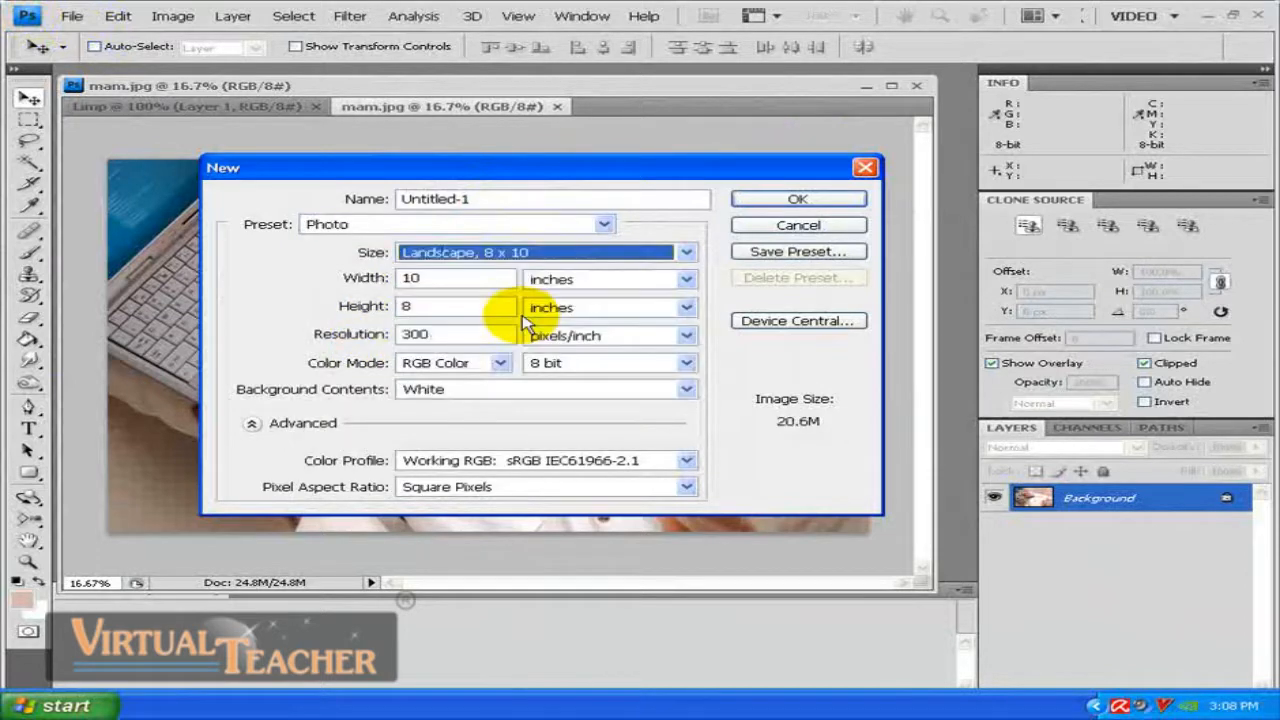
{"action": "left_click", "coordinate": [815, 203]}
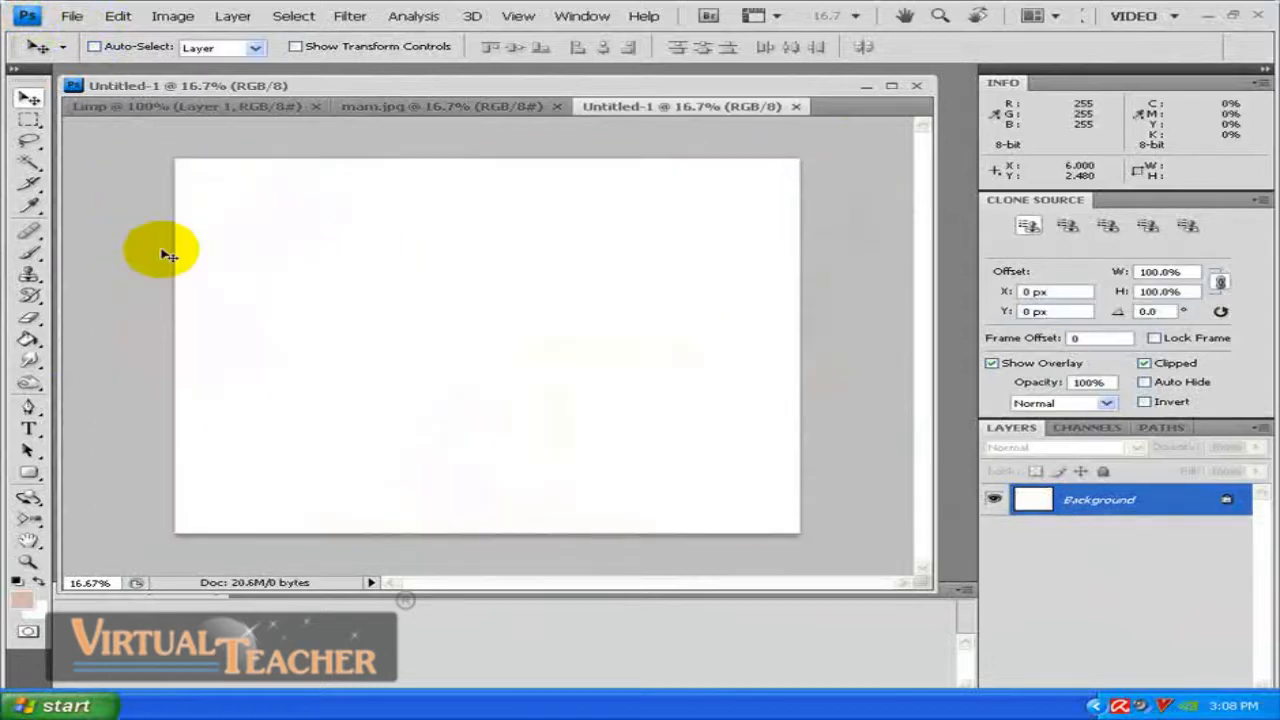
Step: Draw a closed, curved swirl path with the Pen tool, tapering toward the canvas's upper right and curling inward at its lower end
{"action": "left_click", "coordinate": [28, 407]}
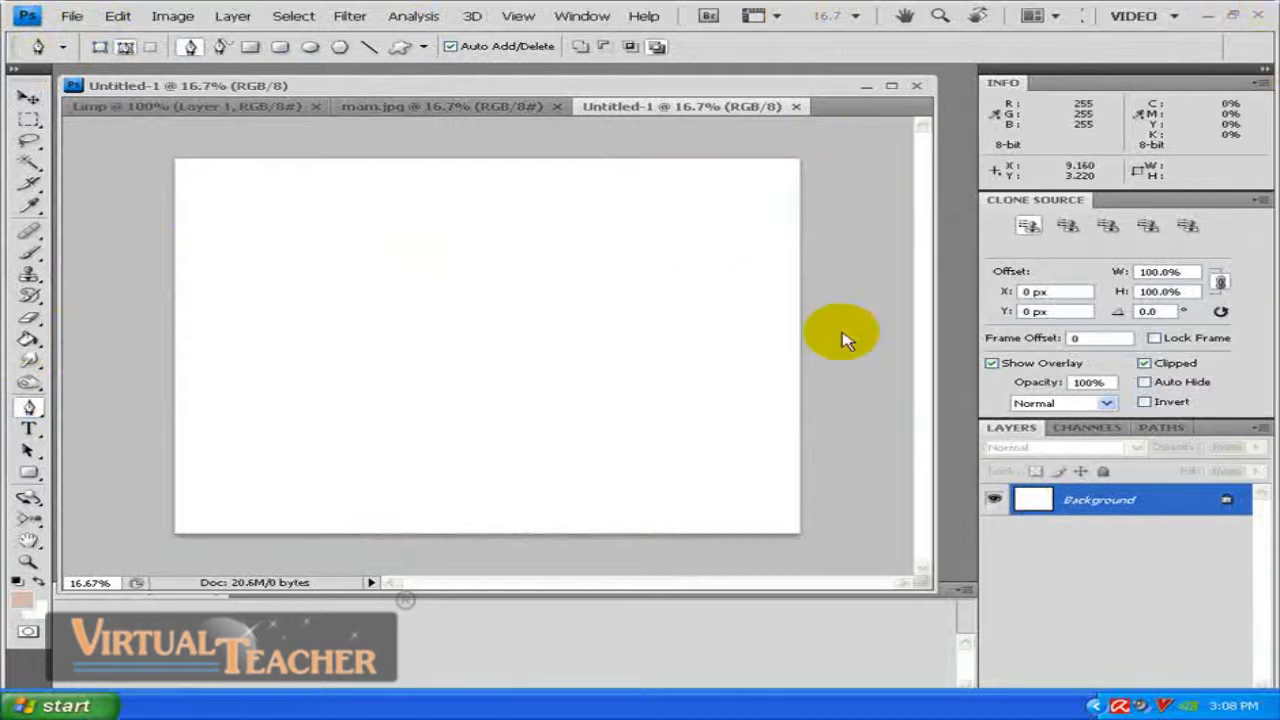
{"action": "left_click", "coordinate": [322, 341]}
{"action": "left_click_drag", "start_coordinate": [421, 266], "coordinate": [768, 211]}
{"action": "left_click", "coordinate": [754, 224]}
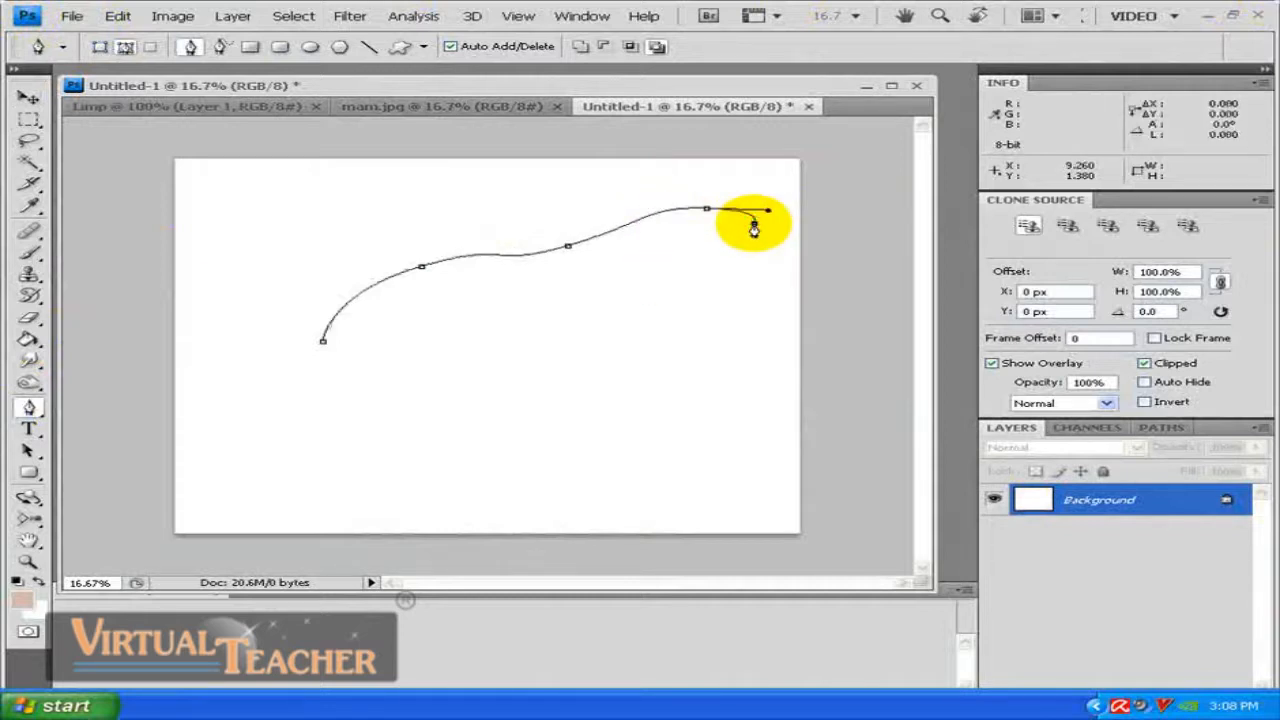
{"action": "left_click_drag", "start_coordinate": [660, 257], "coordinate": [610, 303]}
{"action": "left_click_drag", "start_coordinate": [474, 331], "coordinate": [397, 322]}
{"action": "left_click", "coordinate": [457, 400]}
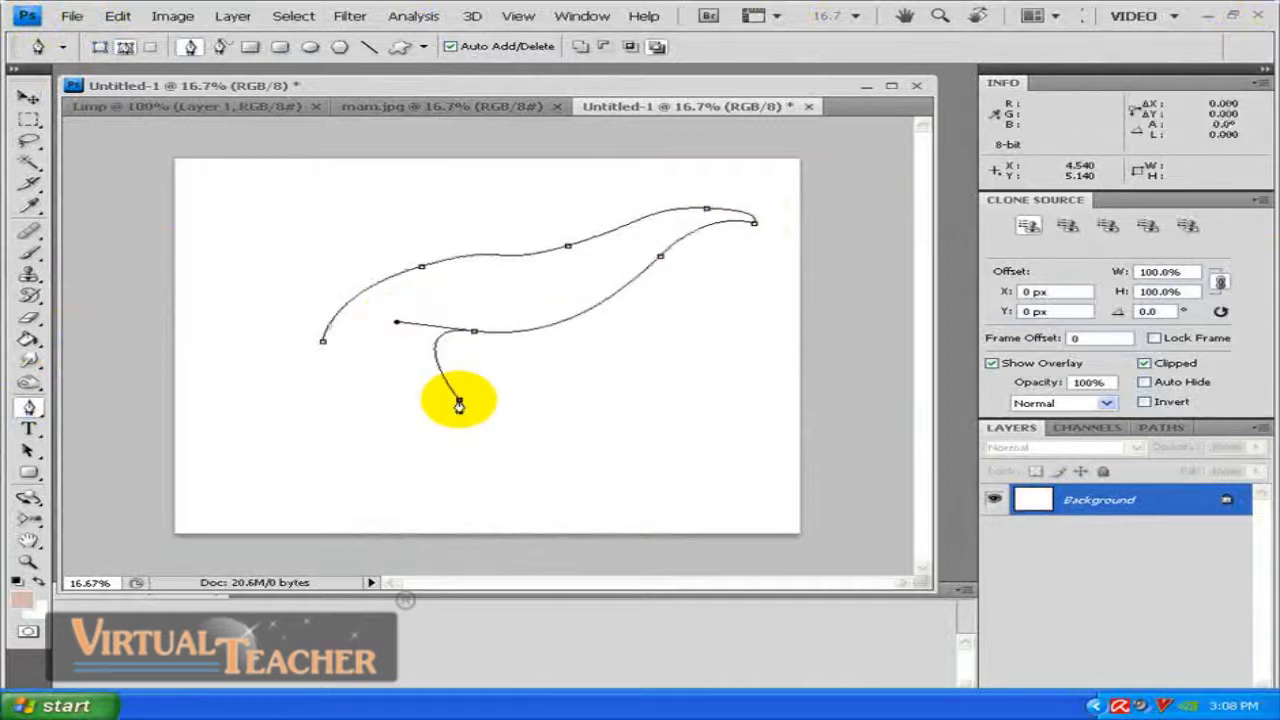
{"action": "left_click_drag", "start_coordinate": [459, 404], "coordinate": [570, 420]}
{"action": "left_click_drag", "start_coordinate": [336, 432], "coordinate": [224, 336]}
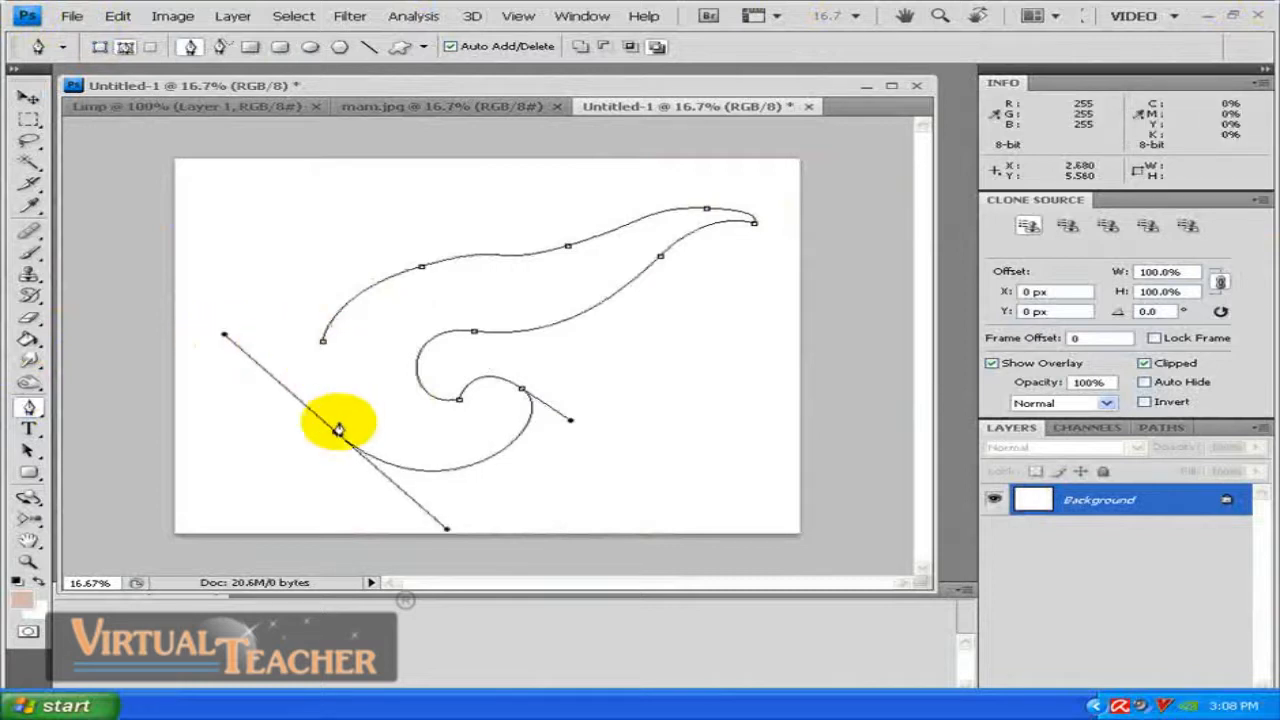
{"action": "left_click", "coordinate": [338, 430], "text": "alt"}
{"action": "left_click_drag", "start_coordinate": [326, 346], "coordinate": [343, 305]}
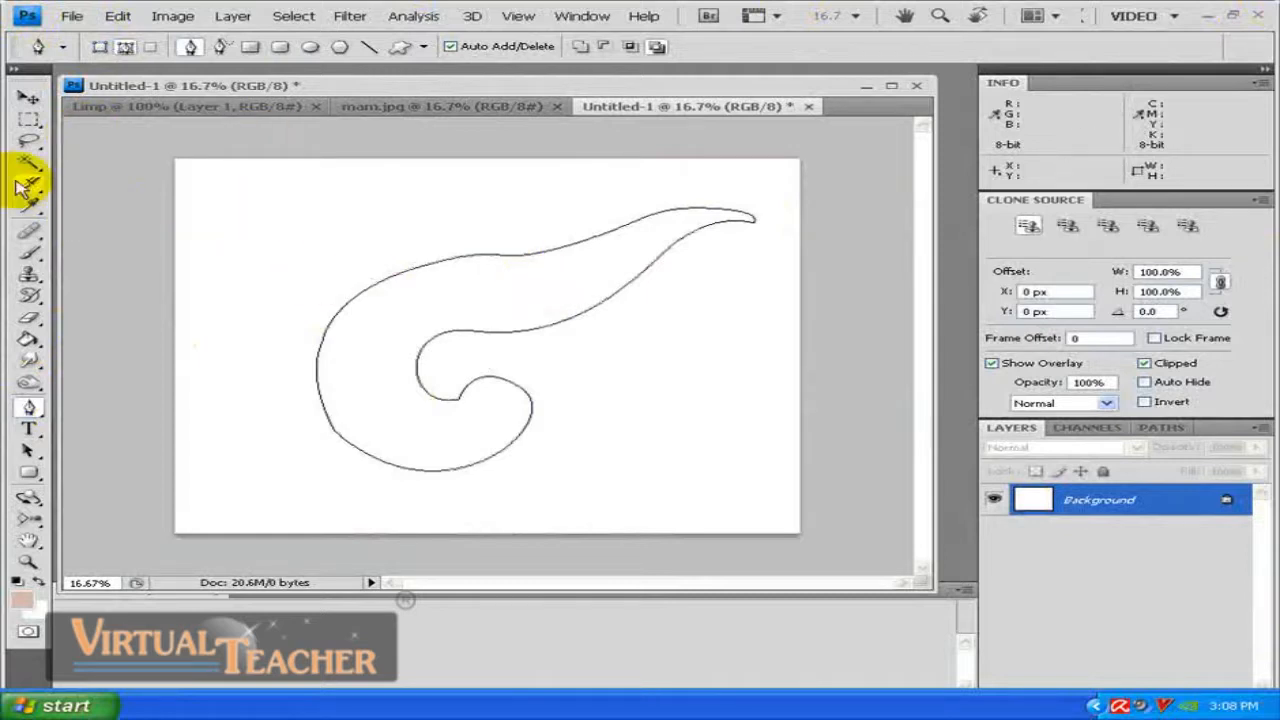
Step: Move the whole swirl path slightly left on the canvas with the Path Selection tool
{"action": "left_click", "coordinate": [28, 451]}
{"action": "left_click", "coordinate": [357, 298]}
{"action": "left_click_drag", "start_coordinate": [357, 298], "coordinate": [323, 293]}
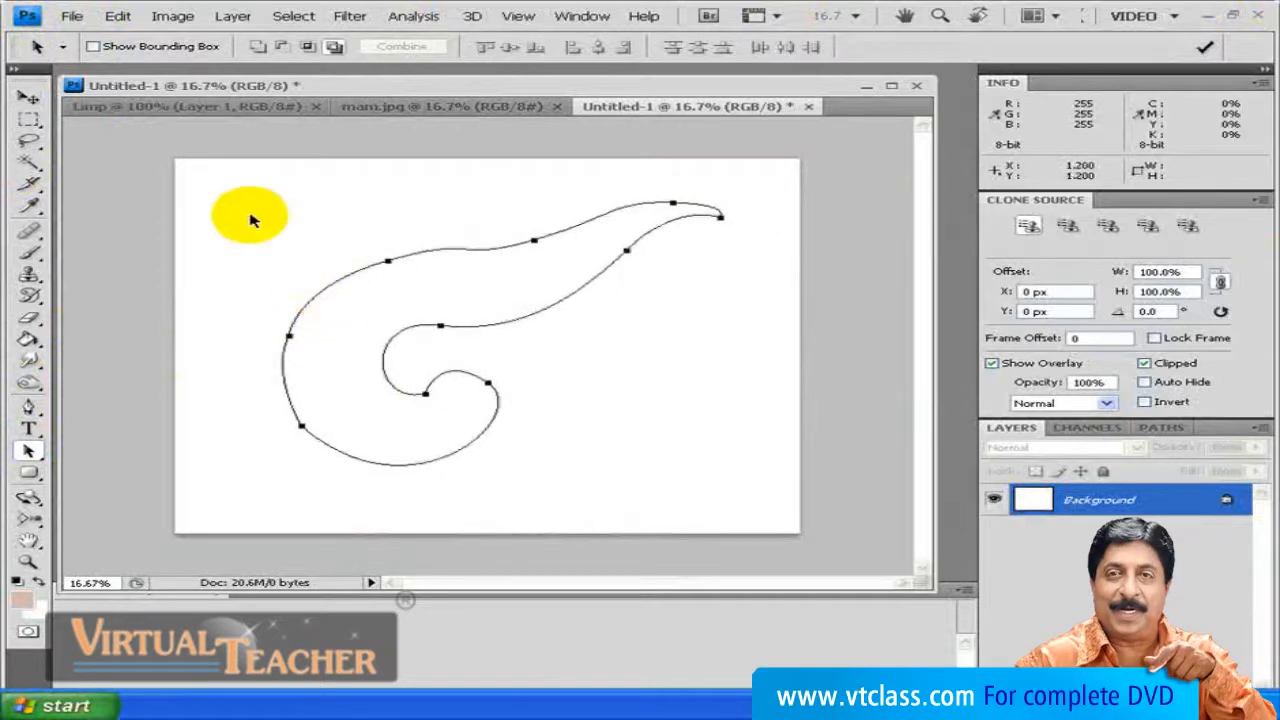
Step: Start exporting the path to Illustrator on the Desktop and name the file path
{"action": "left_click", "coordinate": [72, 16]}
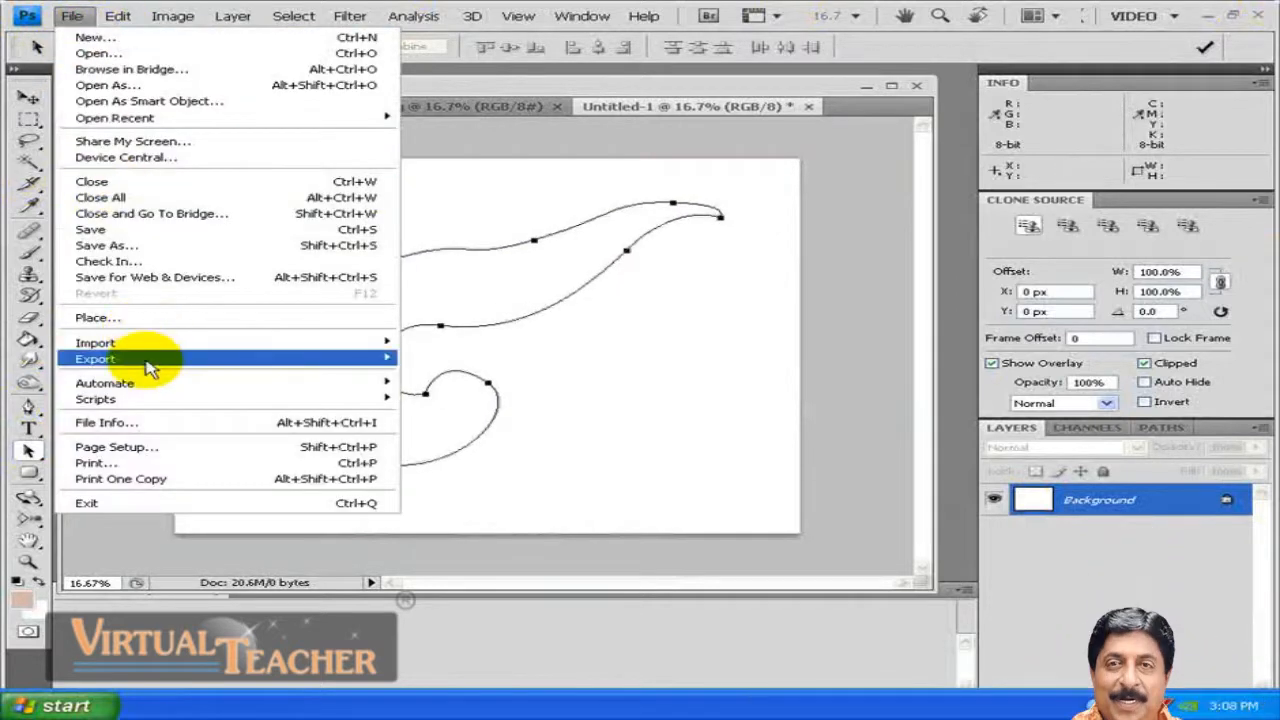
{"action": "mouse_move", "coordinate": [148, 368]}
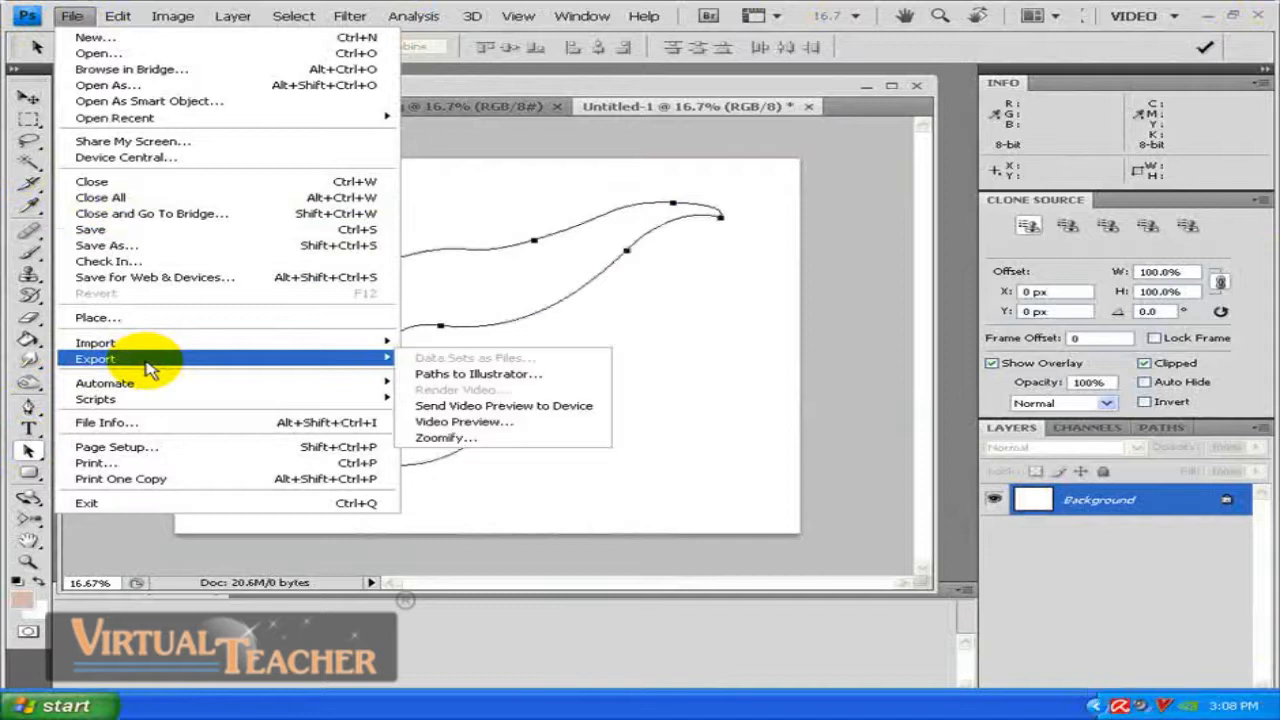
{"action": "left_click", "coordinate": [530, 375]}
{"action": "left_click_drag", "start_coordinate": [583, 238], "coordinate": [518, 229]}
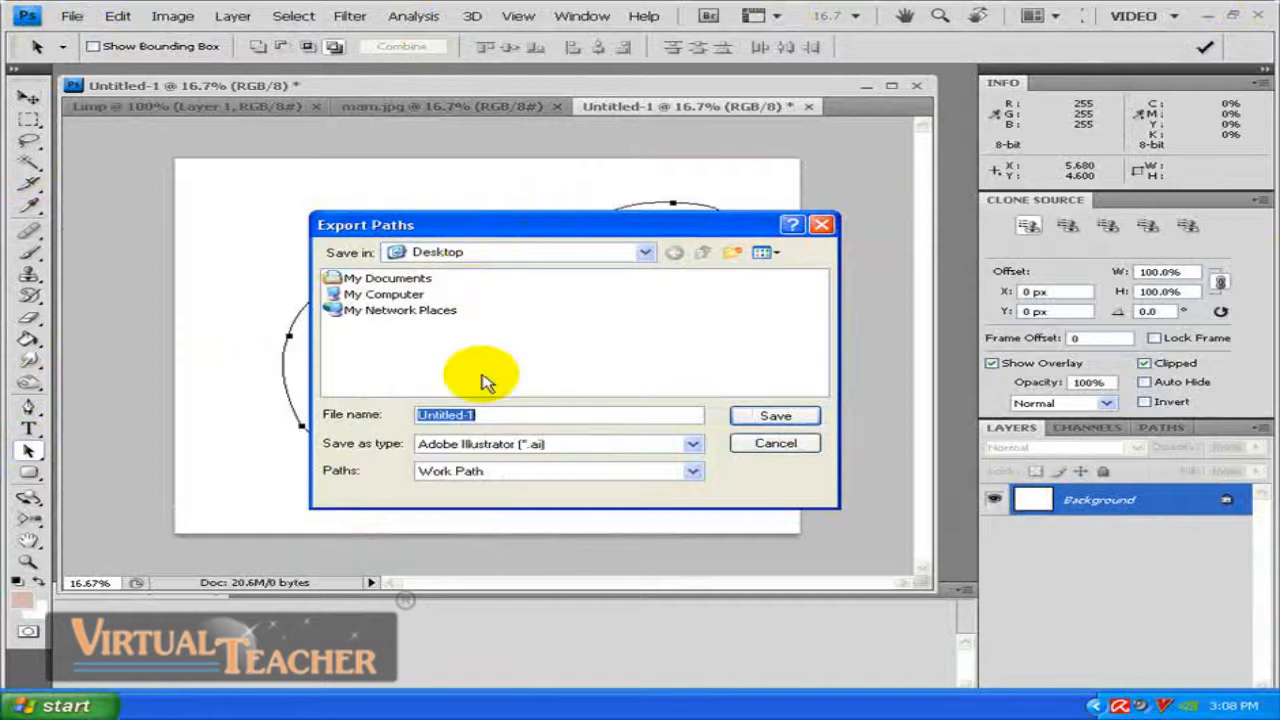
{"action": "left_click", "coordinate": [478, 328]}
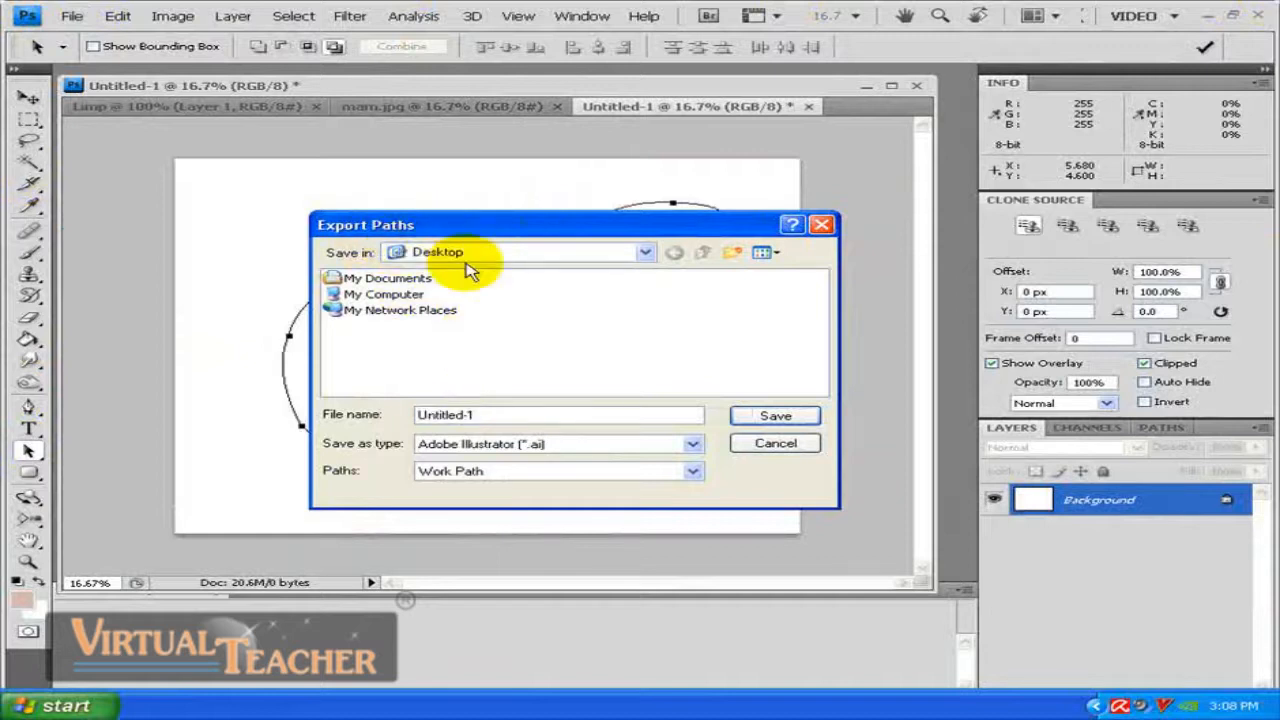
{"action": "double_click", "coordinate": [498, 418]}
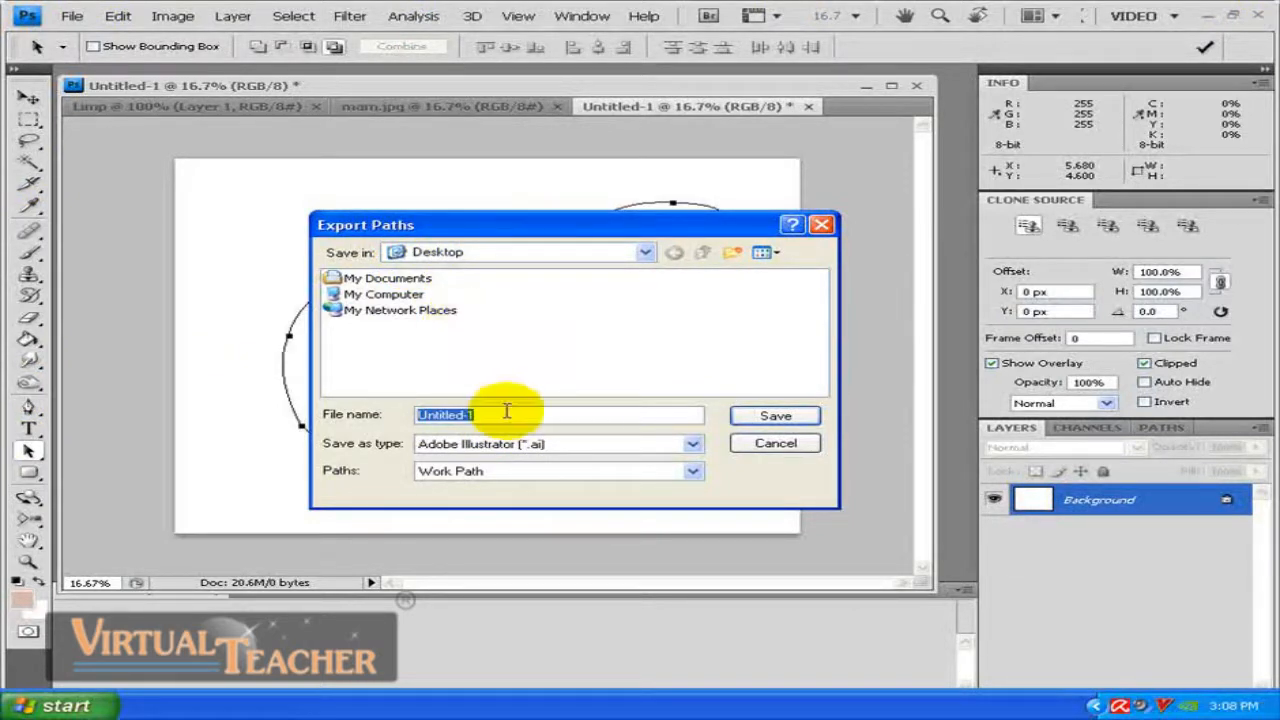
{"action": "left_click_drag", "start_coordinate": [506, 413], "coordinate": [292, 402]}
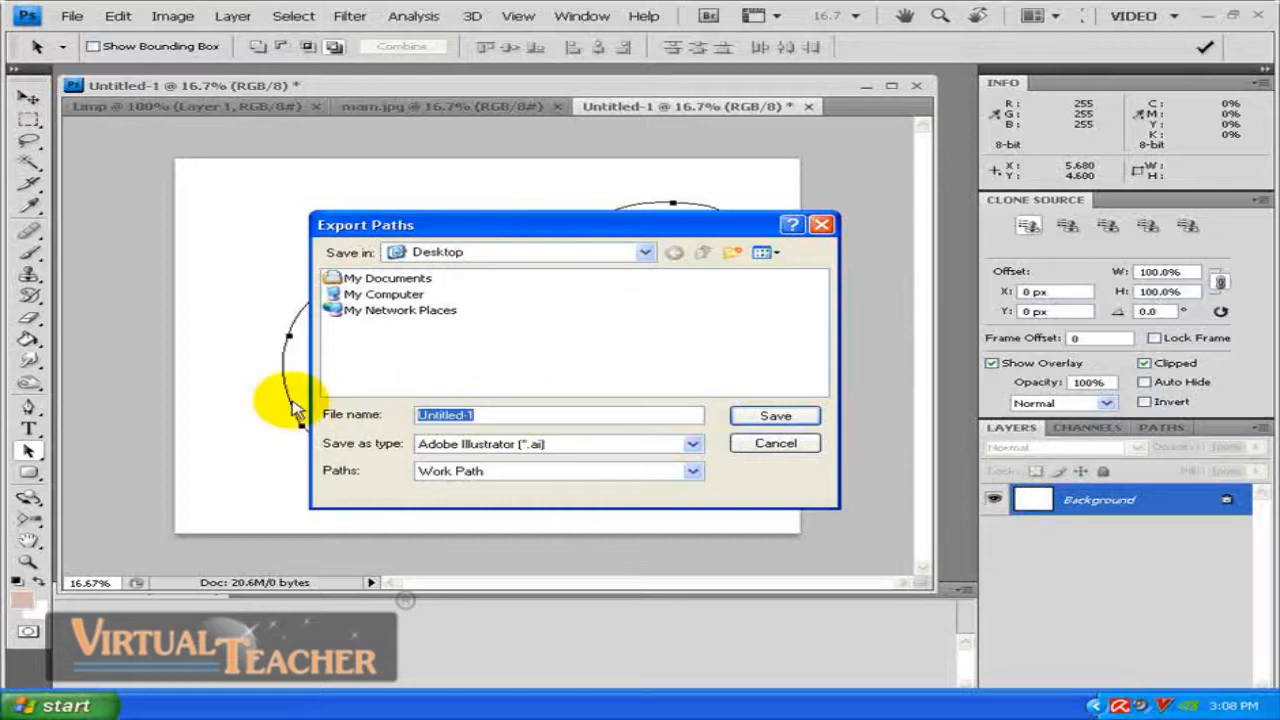
{"action": "type", "text": "path"}
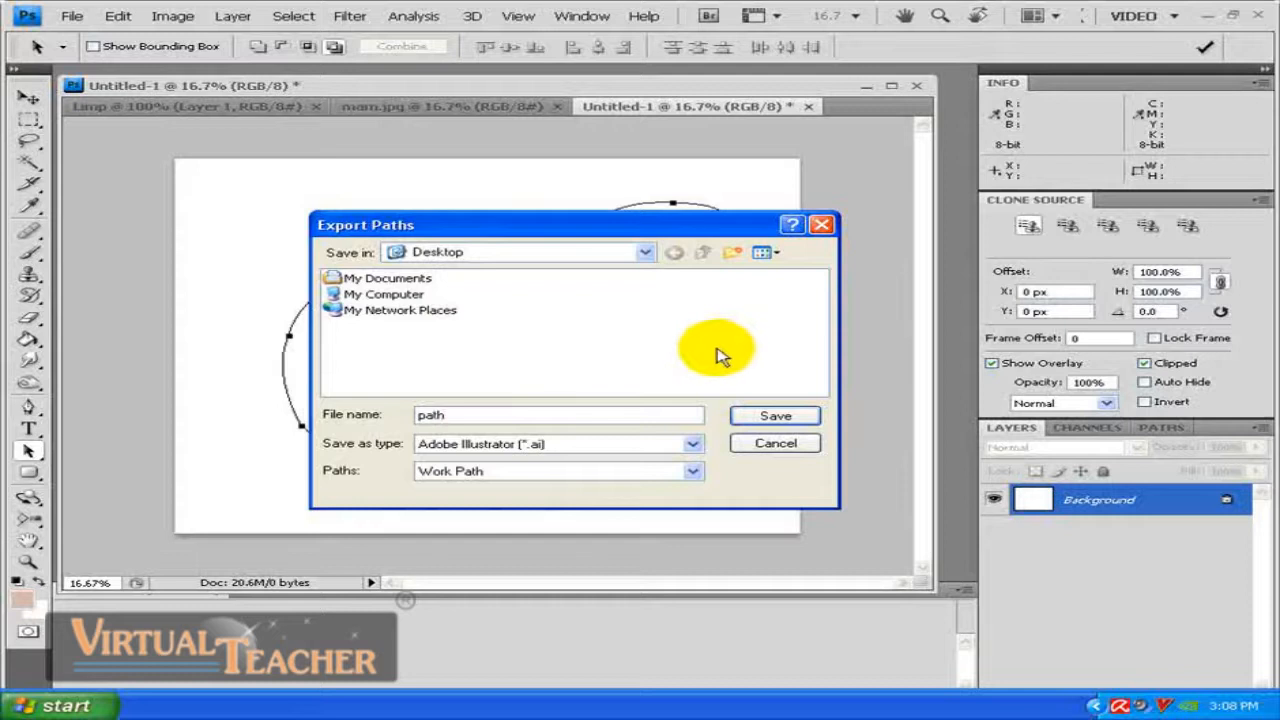
Step: Keep Adobe Illustrator (*.ai) as the file type and Work Path as the path to export, and save the file
{"action": "left_click", "coordinate": [583, 446]}
{"action": "left_click", "coordinate": [588, 455]}
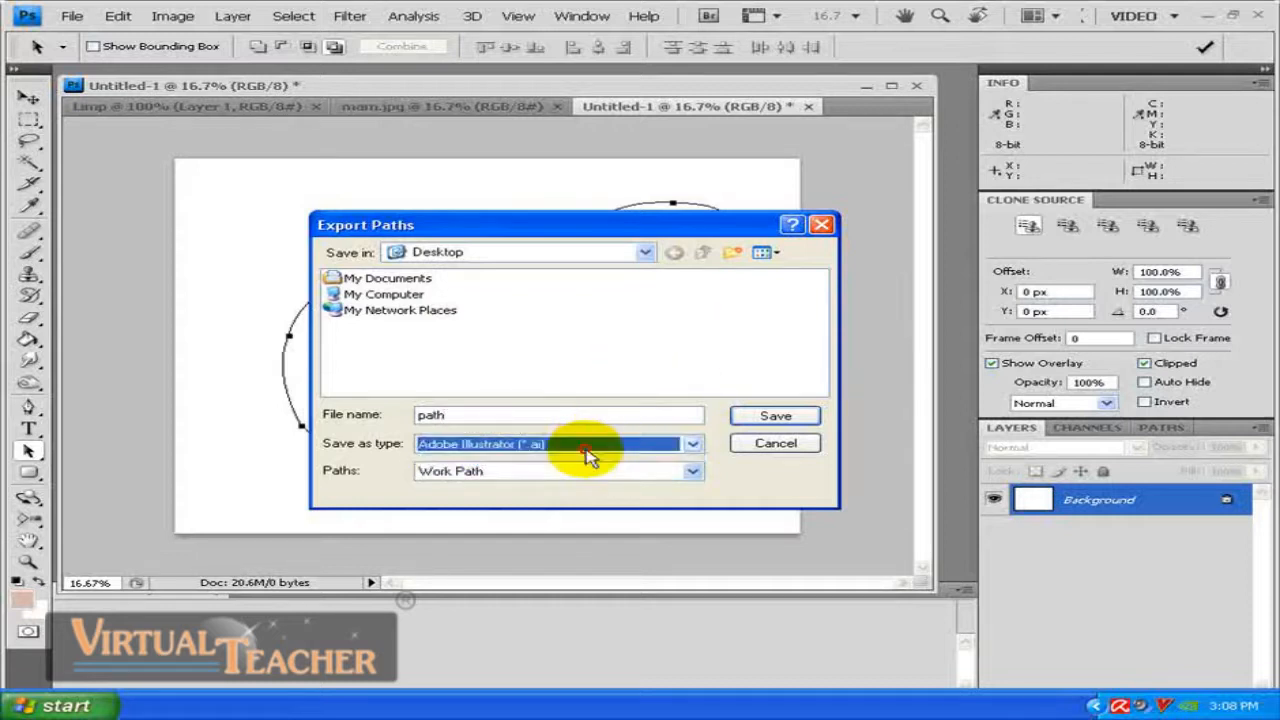
{"action": "left_click", "coordinate": [490, 447]}
{"action": "left_click", "coordinate": [490, 447]}
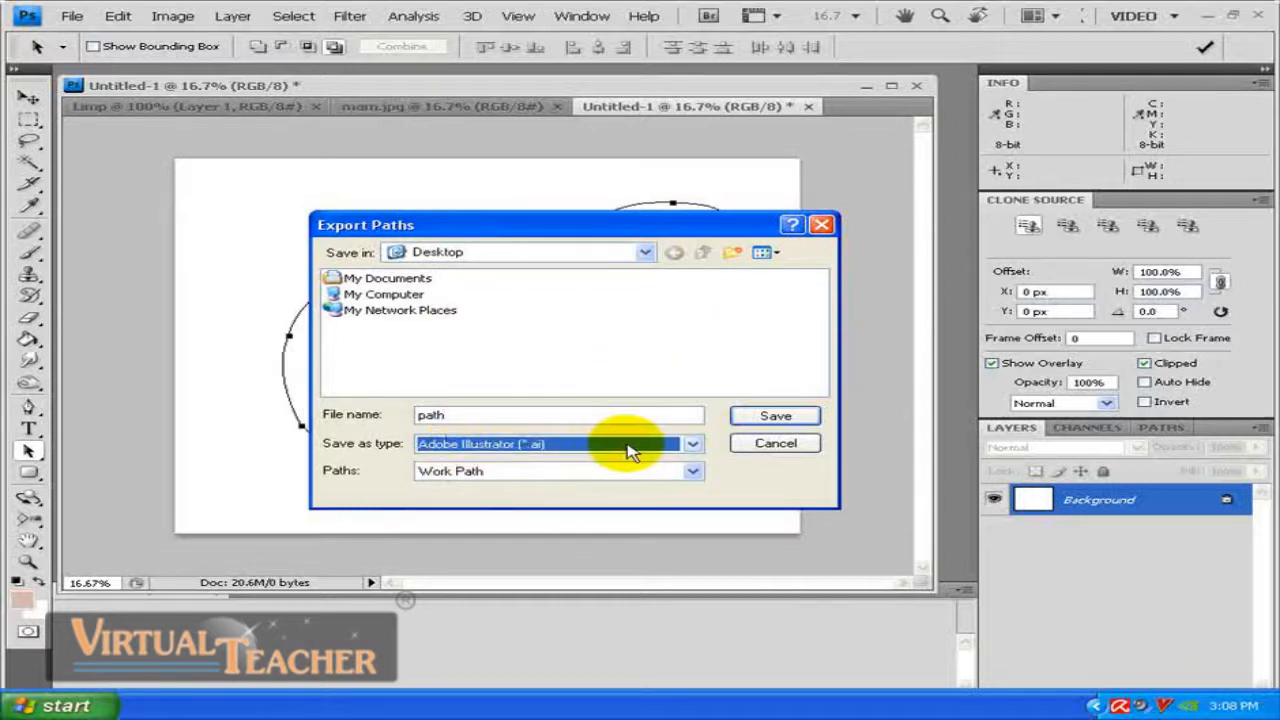
{"action": "left_click", "coordinate": [676, 471]}
{"action": "left_click", "coordinate": [676, 471]}
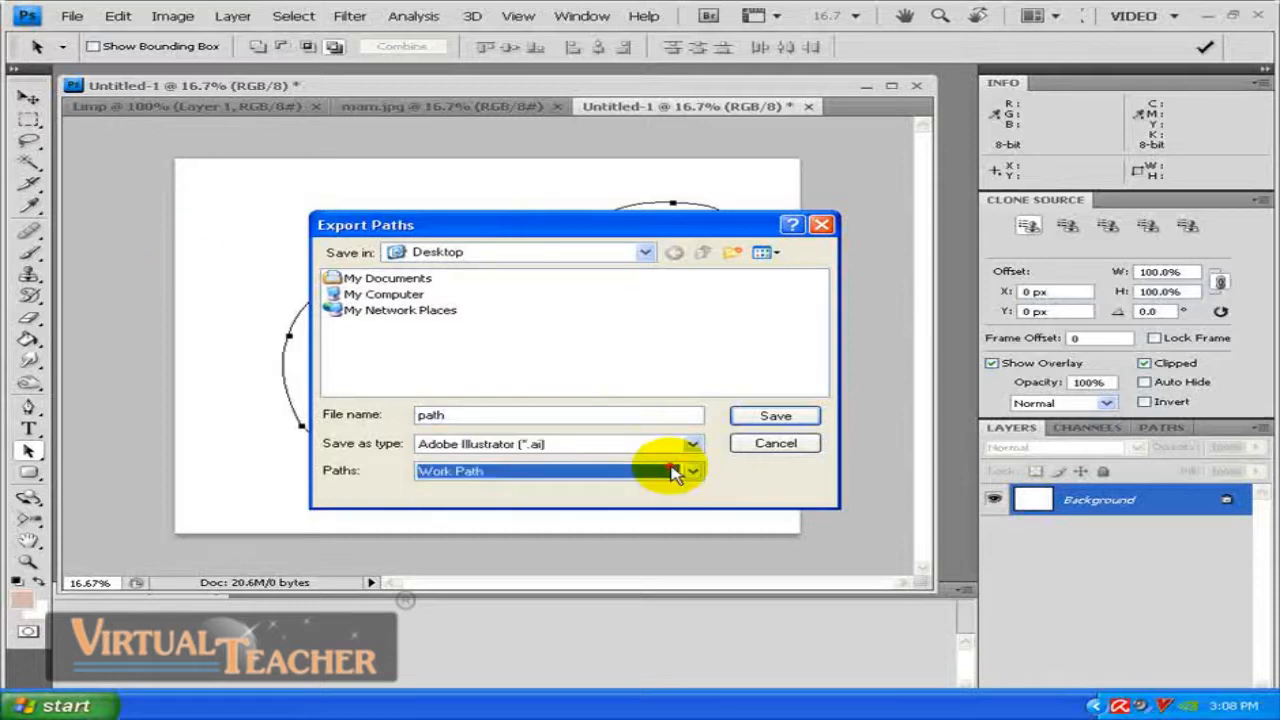
{"action": "left_click", "coordinate": [675, 472]}
{"action": "left_click", "coordinate": [676, 472]}
{"action": "left_click", "coordinate": [665, 467]}
{"action": "left_click", "coordinate": [671, 467]}
{"action": "left_click", "coordinate": [497, 473]}
{"action": "left_click", "coordinate": [500, 482]}
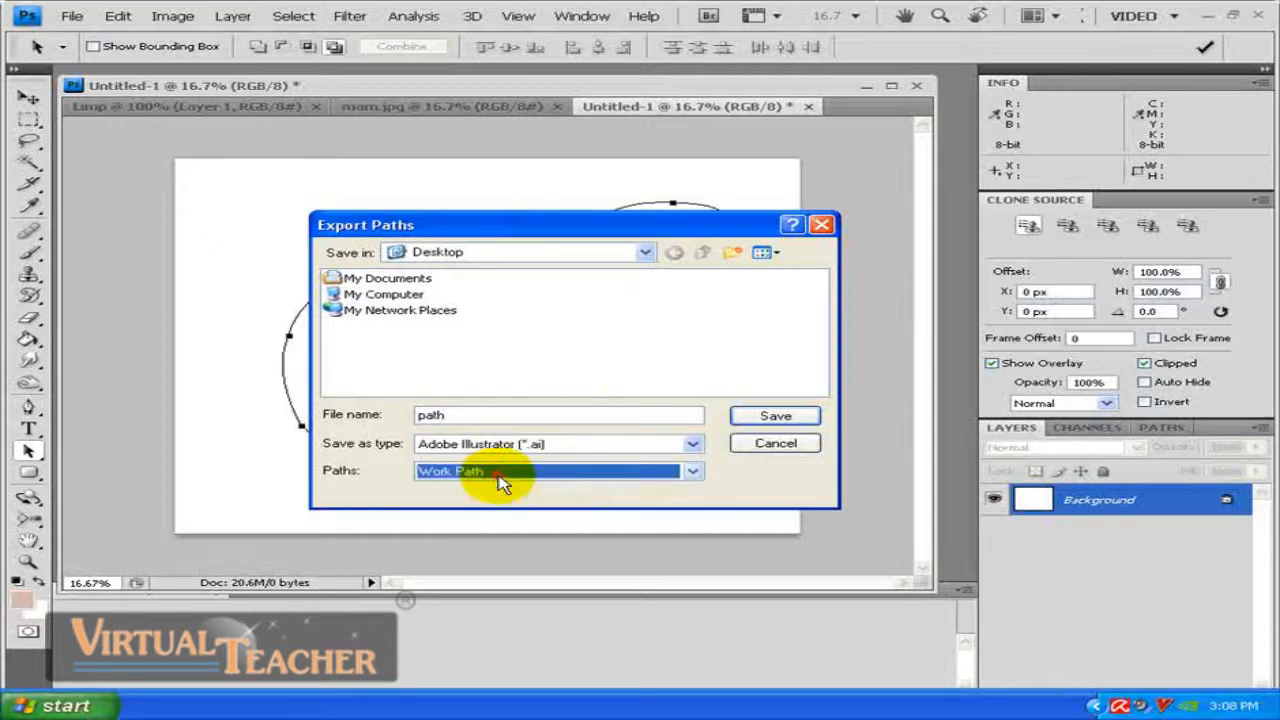
{"action": "left_click", "coordinate": [776, 418]}
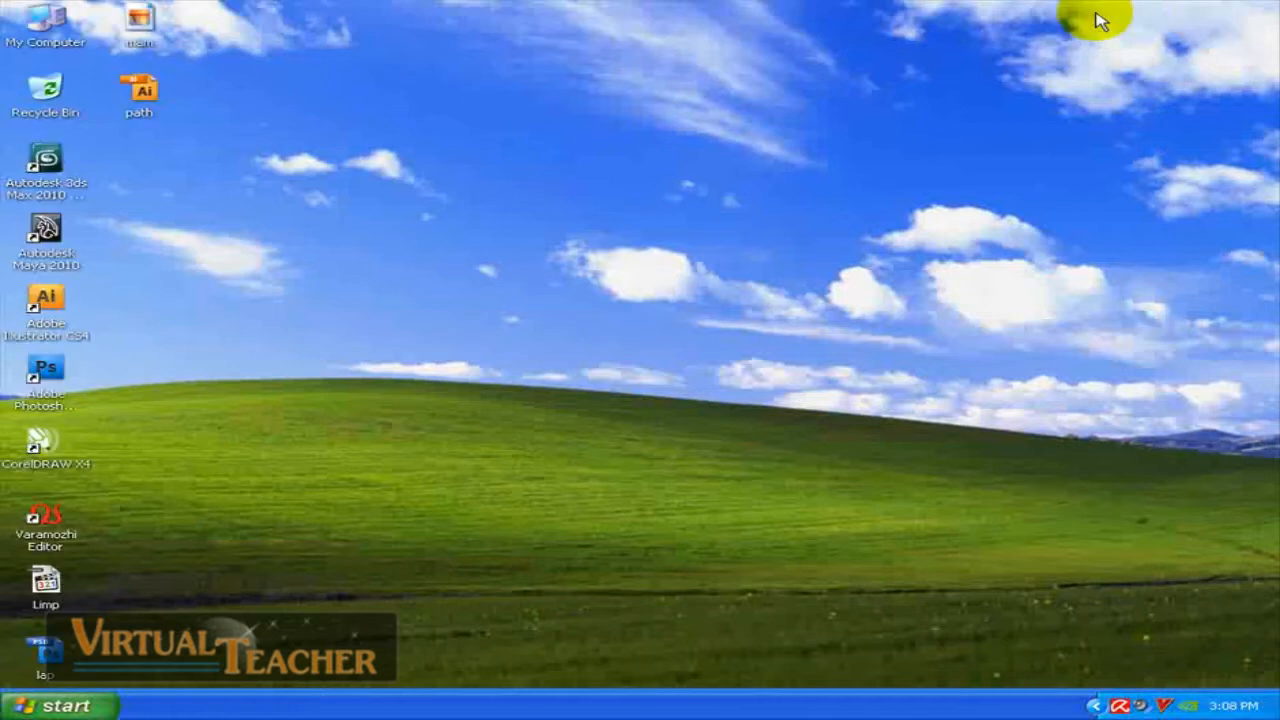
Step: Open the exported path file from the Windows desktop in Illustrator, creating artboards for Legacy Artboard and Crop Area(s)
{"action": "left_click", "coordinate": [143, 95]}
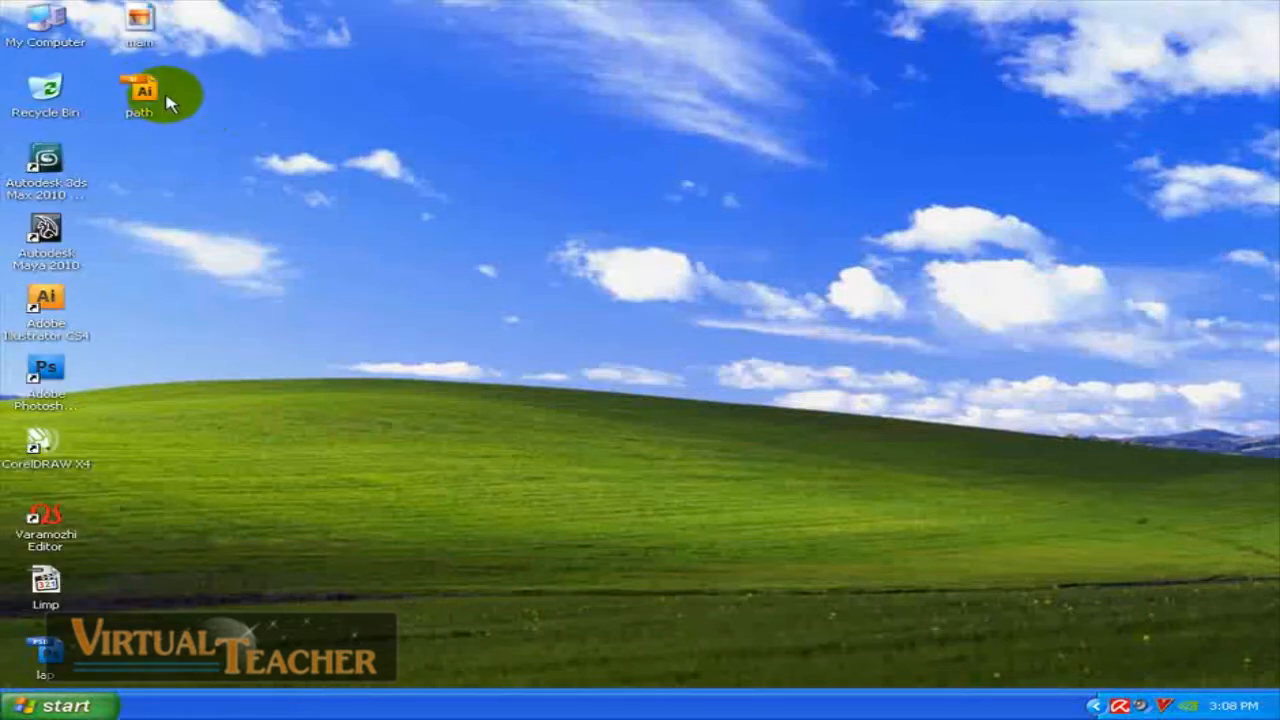
{"action": "left_click", "coordinate": [147, 95]}
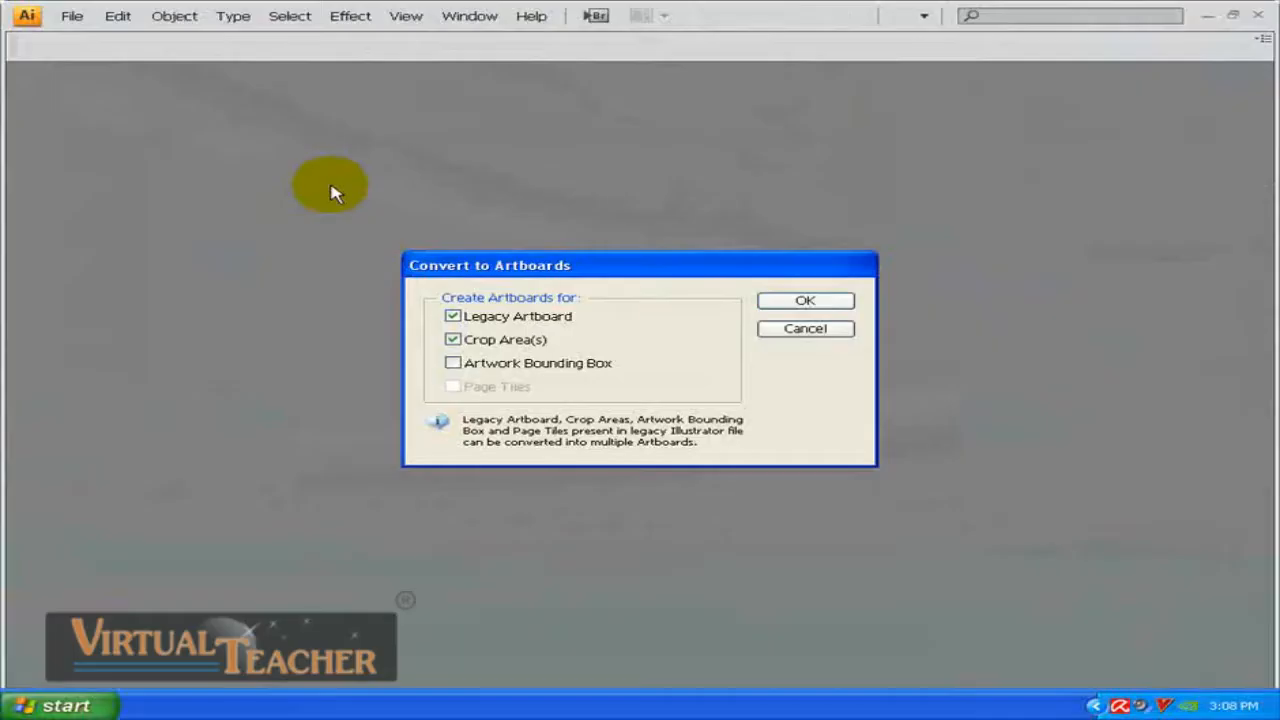
{"action": "left_click_drag", "start_coordinate": [645, 268], "coordinate": [610, 239]}
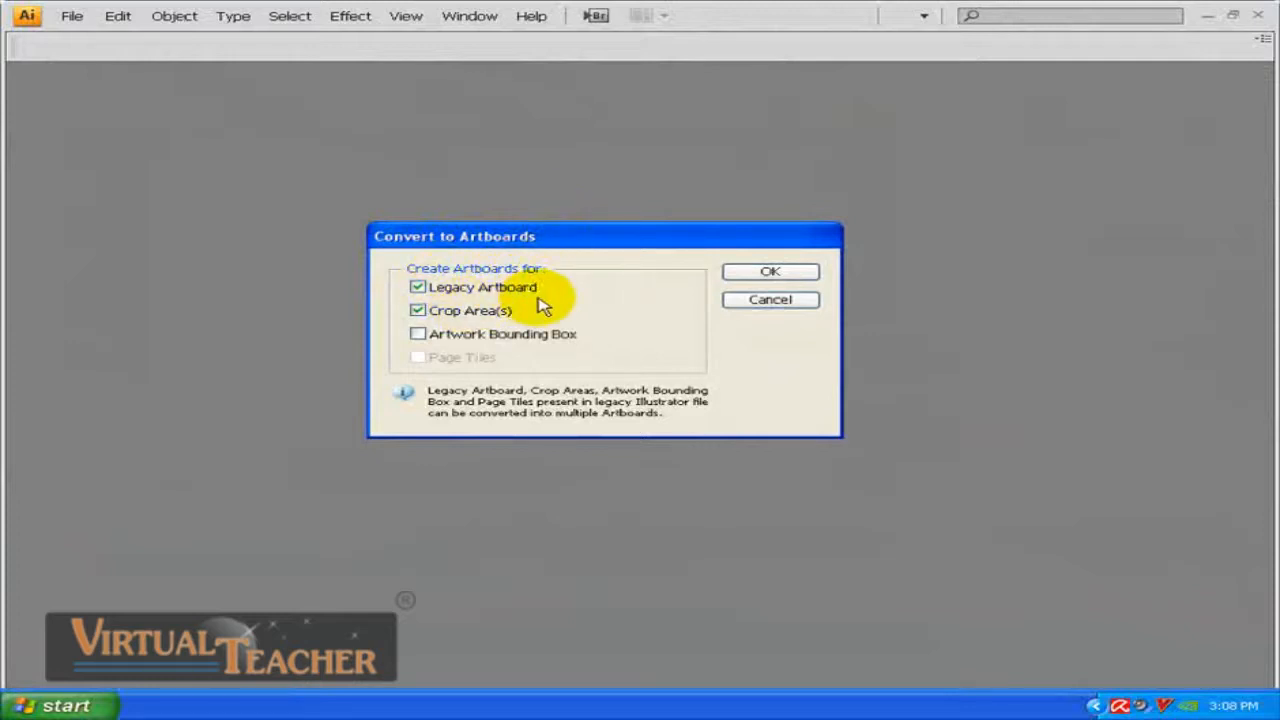
{"action": "left_click", "coordinate": [440, 310]}
{"action": "left_click", "coordinate": [420, 311]}
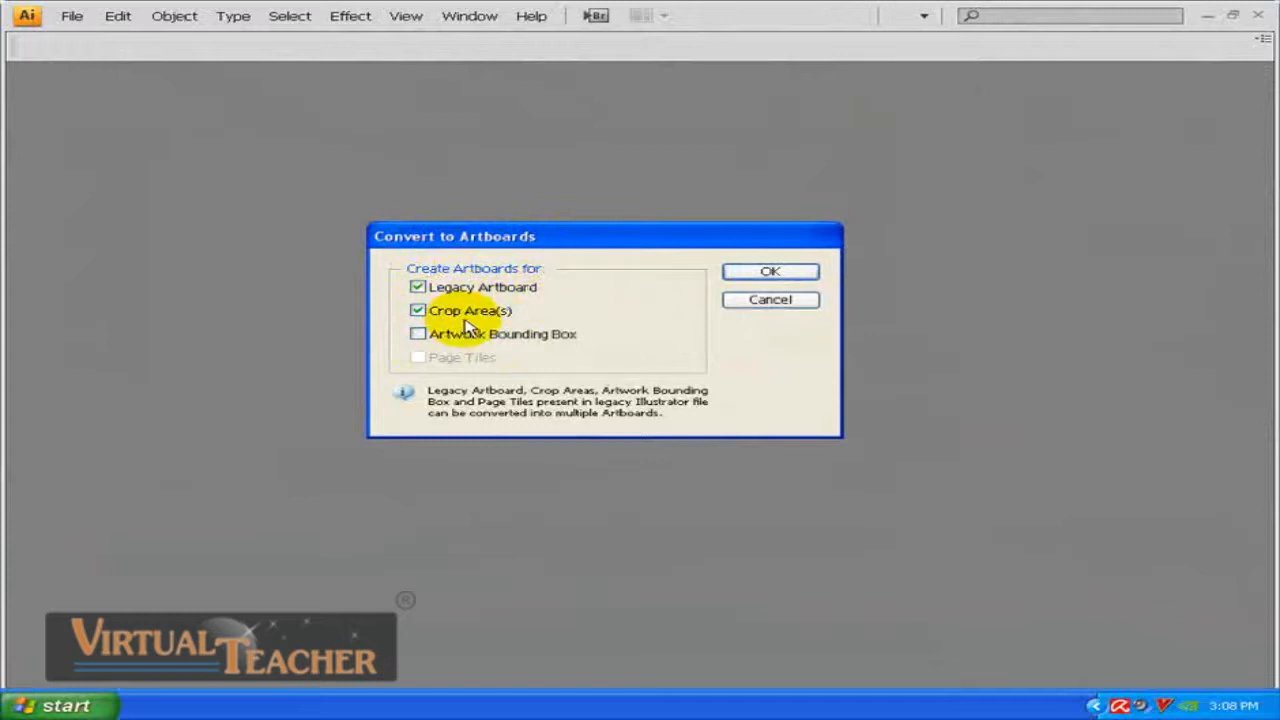
{"action": "left_click", "coordinate": [776, 278]}
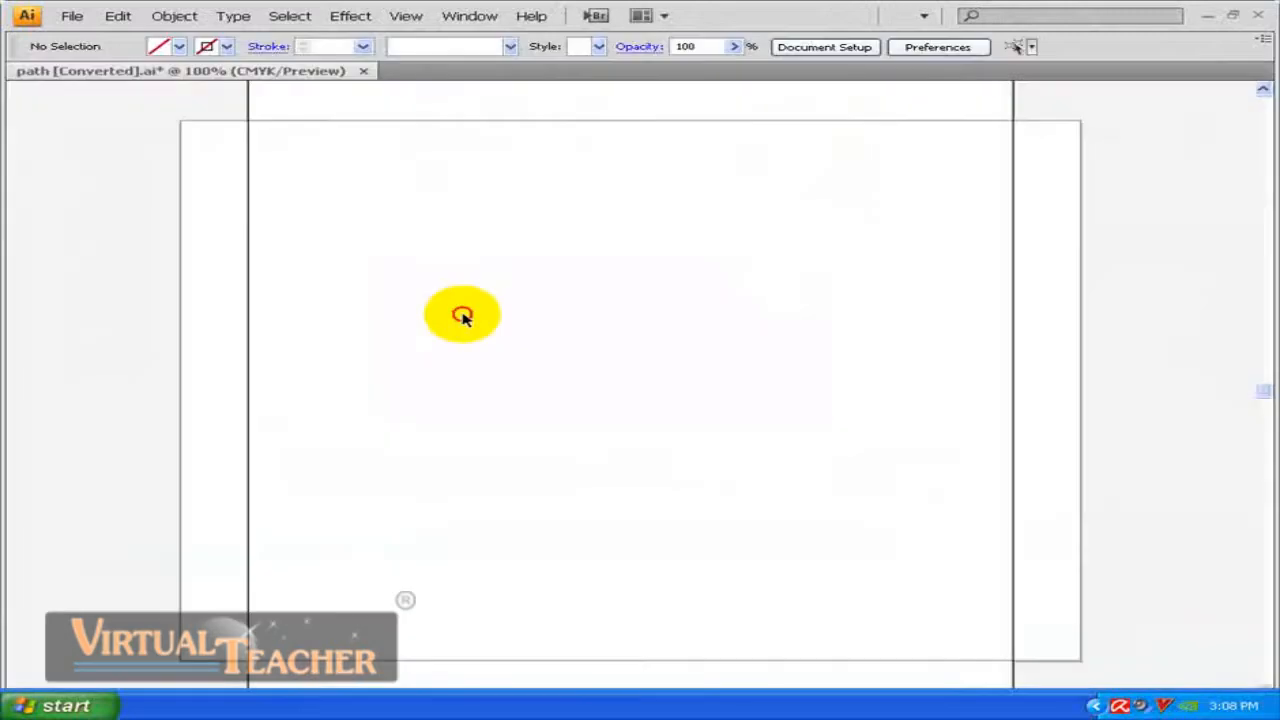
Step: Select the imported swirl path and set its stroke weight to 4 pt
{"action": "left_click", "coordinate": [520, 362]}
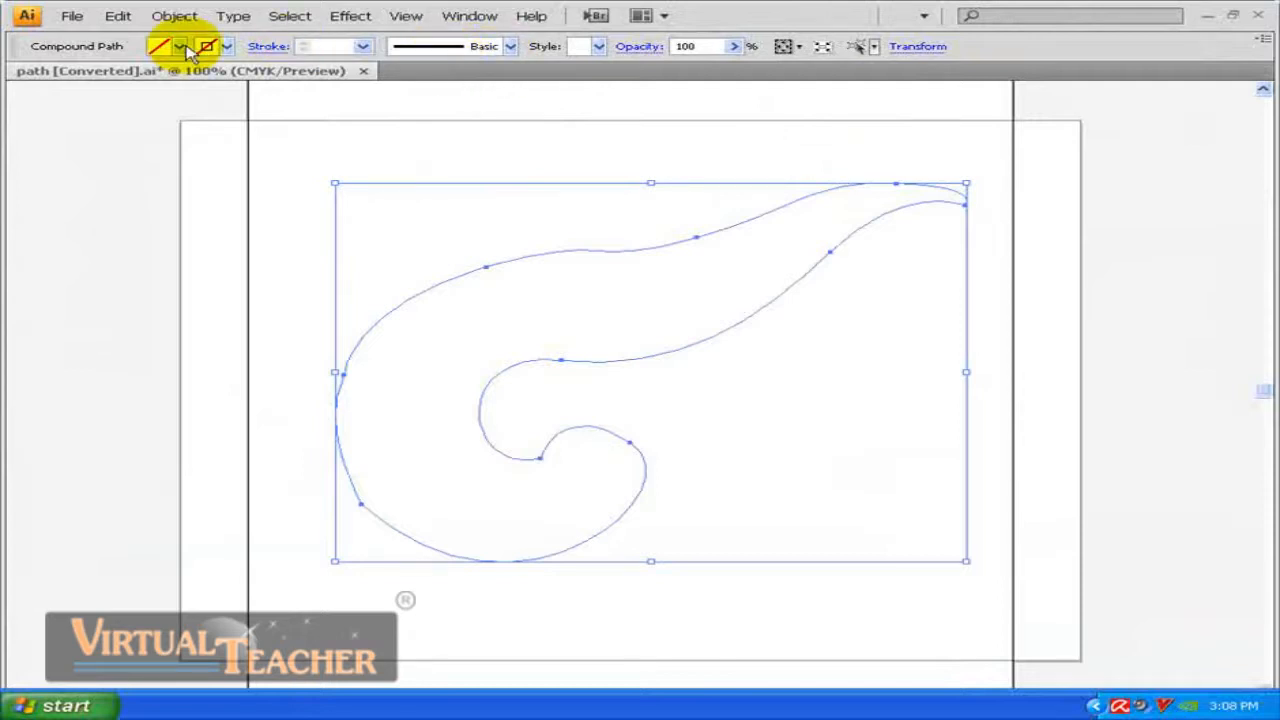
{"action": "left_click", "coordinate": [363, 46]}
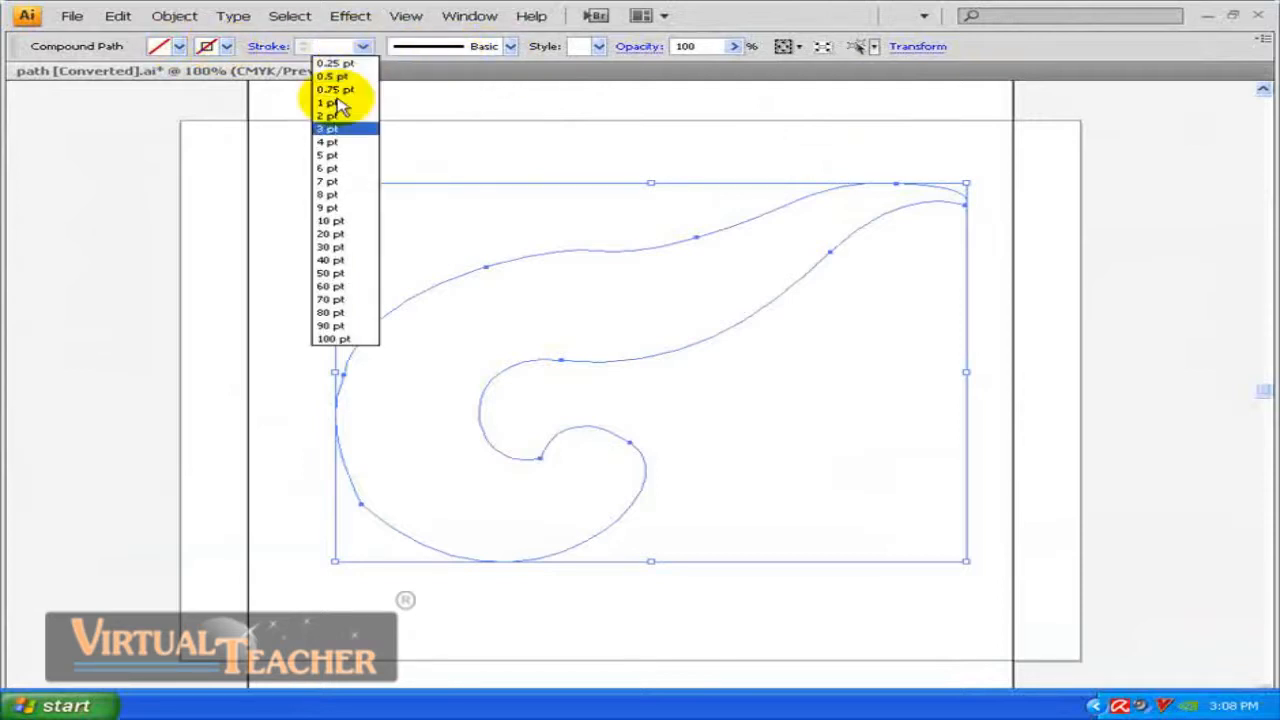
{"action": "left_click", "coordinate": [327, 208]}
{"action": "left_click", "coordinate": [363, 46]}
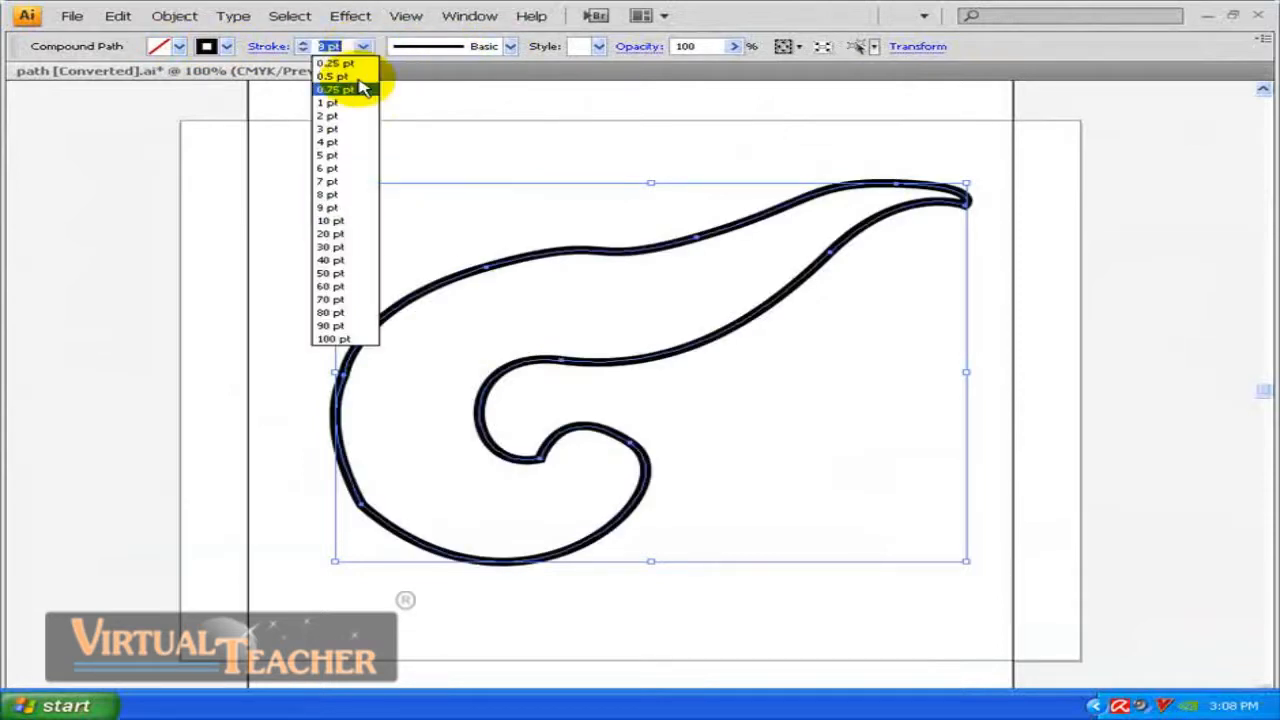
{"action": "left_click", "coordinate": [340, 143]}
{"action": "left_click", "coordinate": [420, 150]}
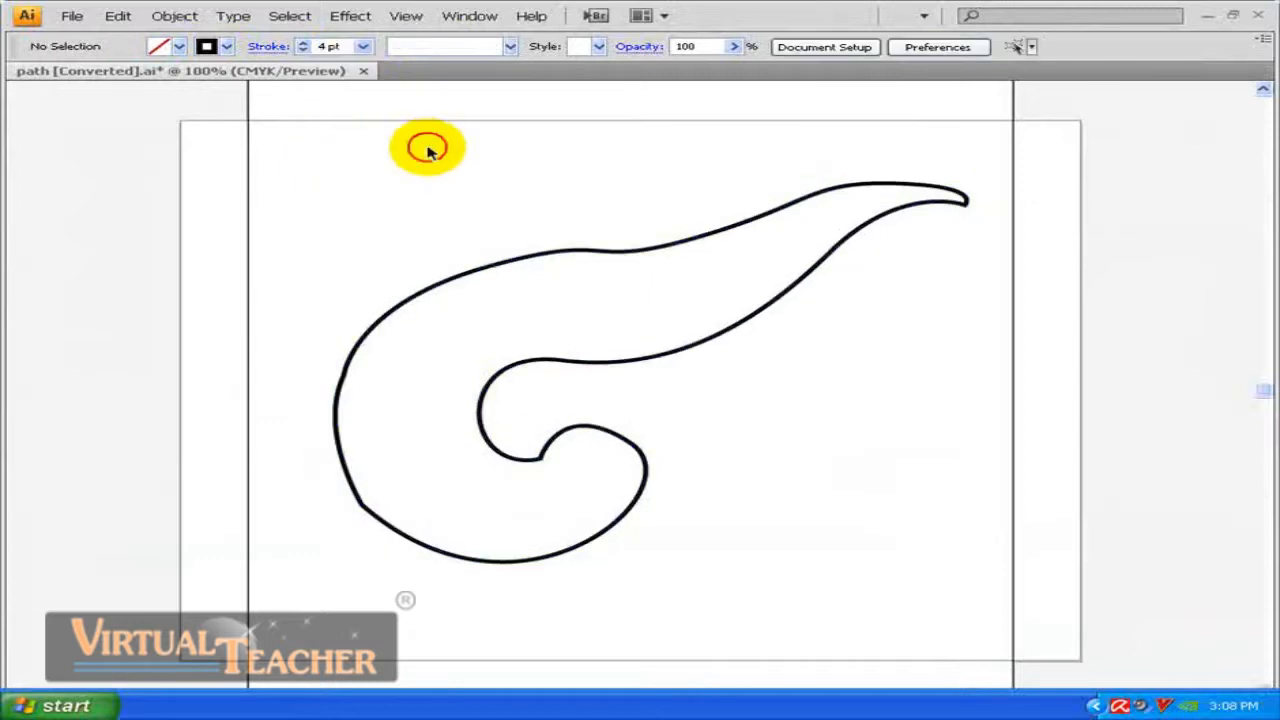
{"action": "left_click", "coordinate": [490, 268]}
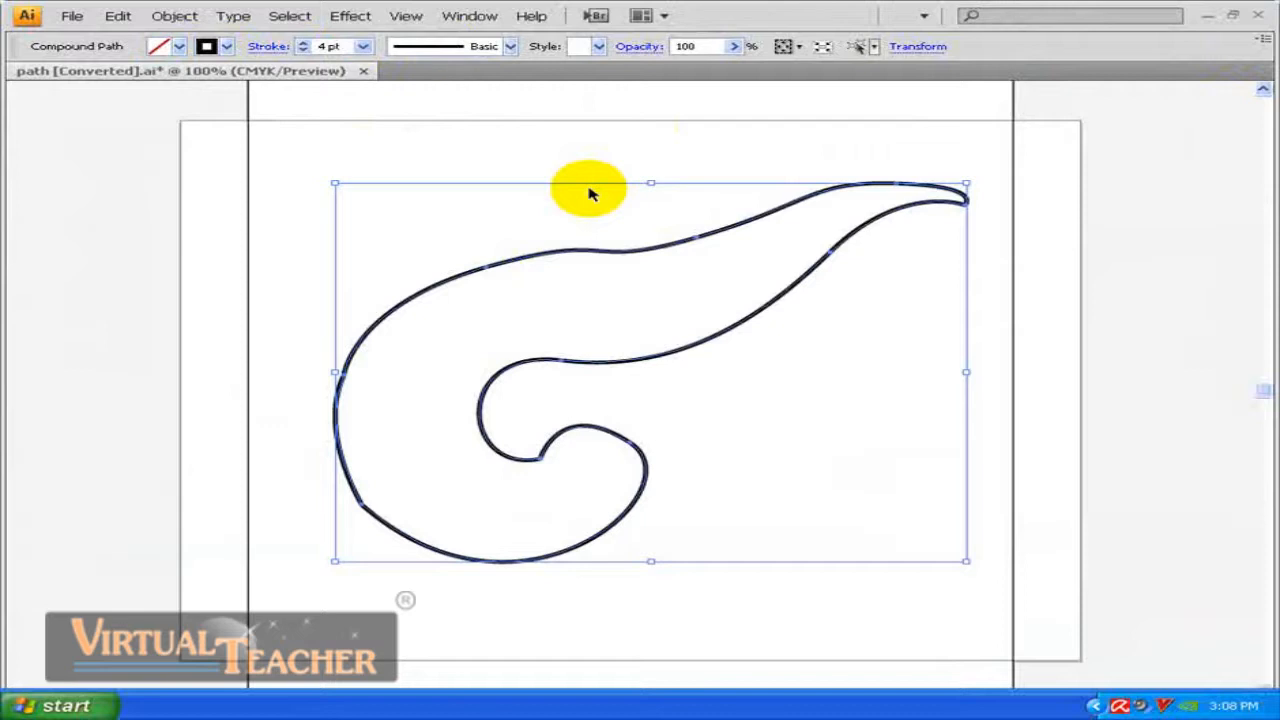
Step: Quit Illustrator without saving the changes to the converted path document and return to Photoshop
{"action": "left_click", "coordinate": [1259, 18]}
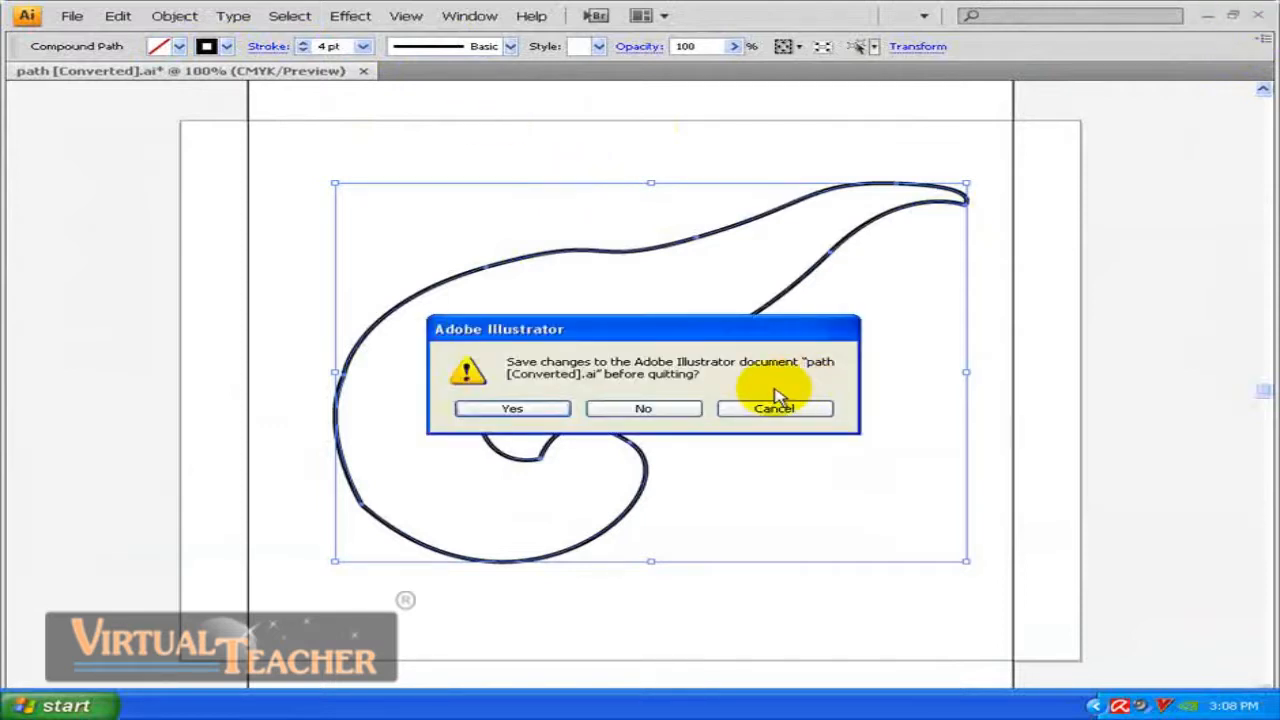
{"action": "left_click", "coordinate": [636, 412]}
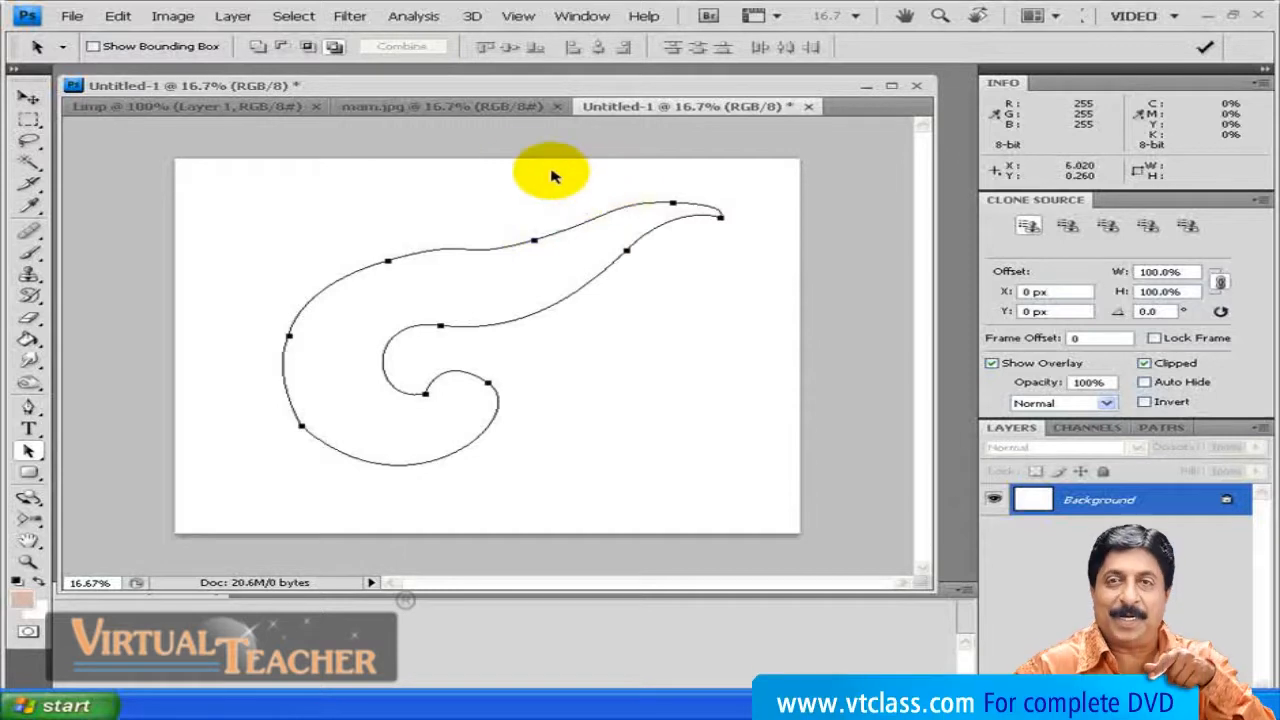
Step: Switch to the Limp video document and examine its export options, especially Render Video
{"action": "key", "text": "ctrl+Tab"}
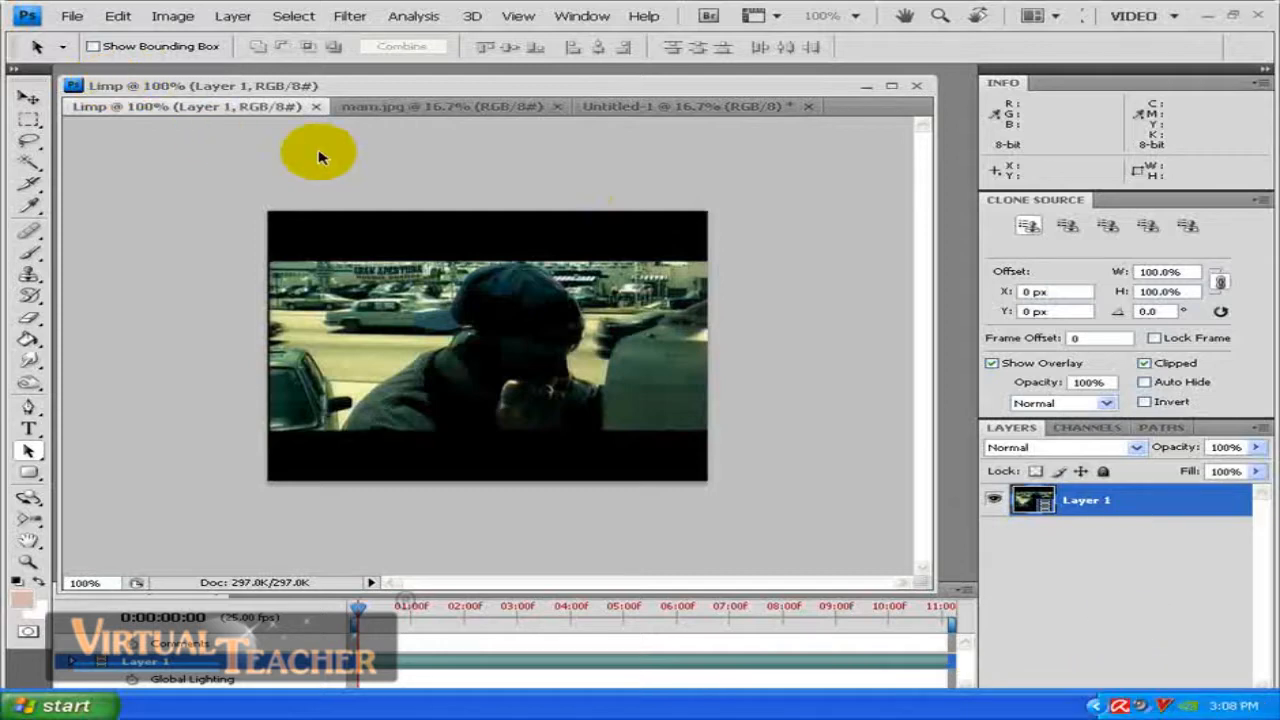
{"action": "left_click", "coordinate": [70, 17]}
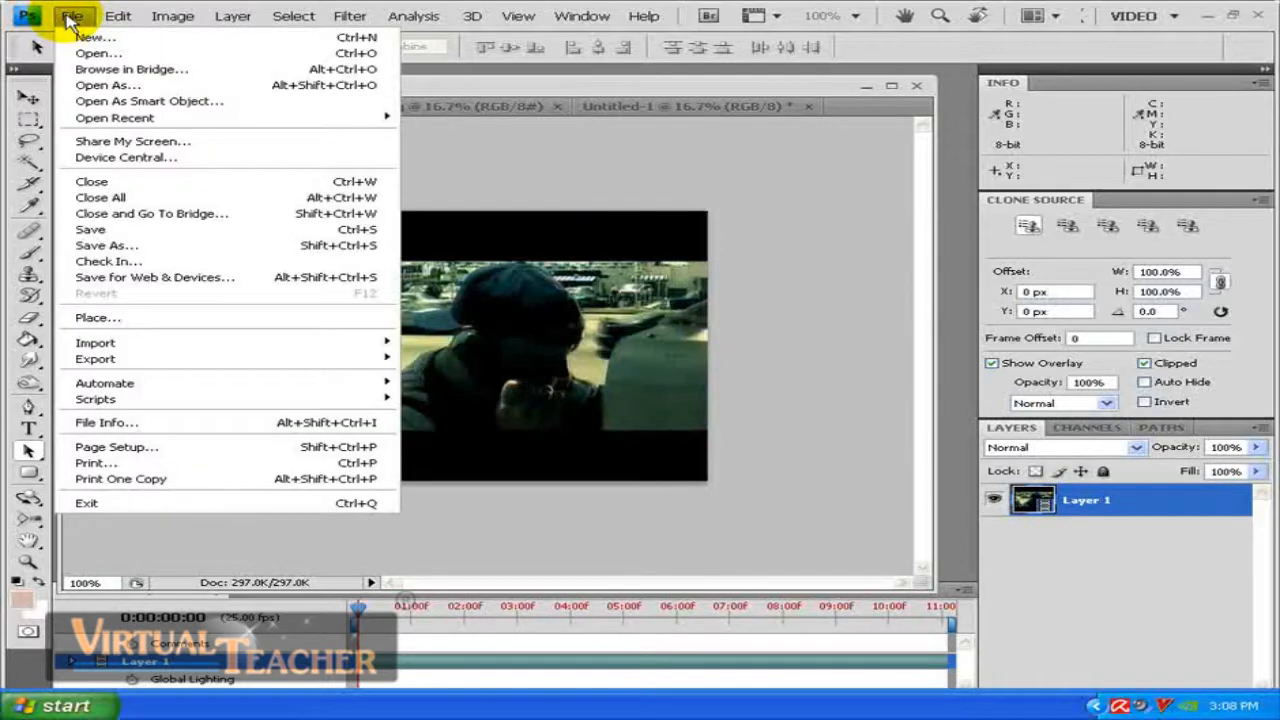
{"action": "mouse_move", "coordinate": [177, 358]}
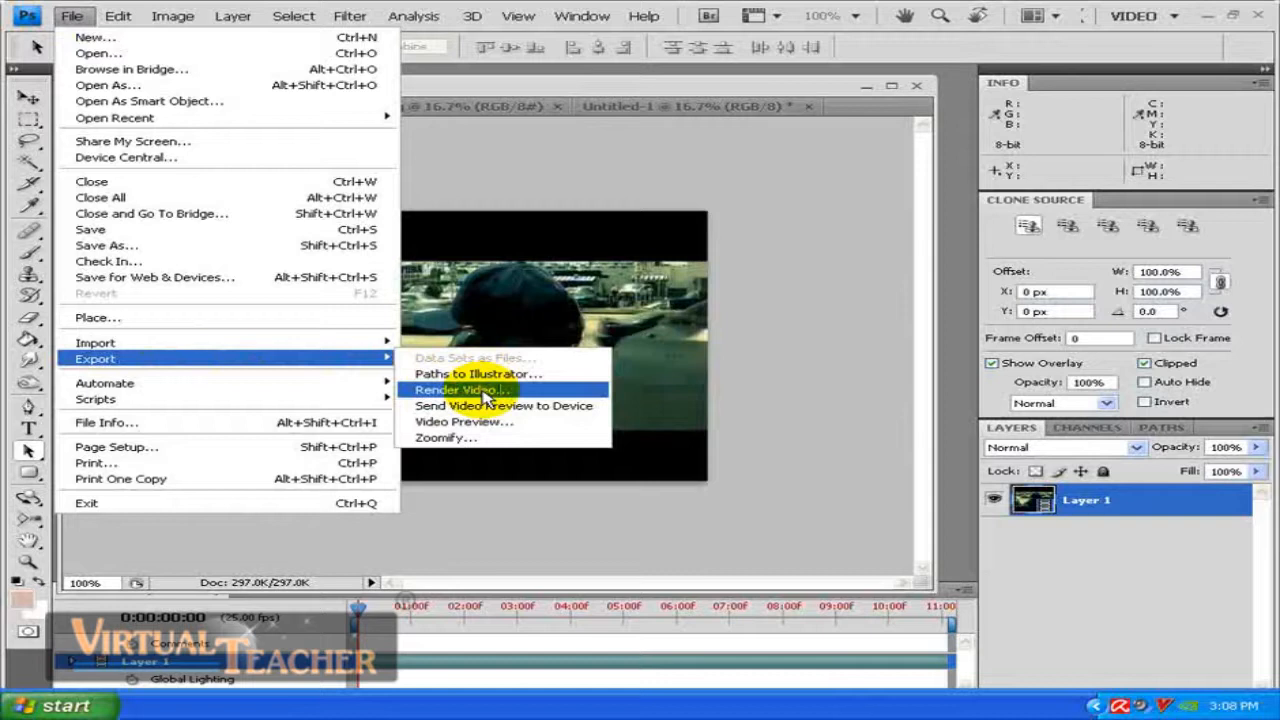
{"action": "left_click", "coordinate": [561, 301]}
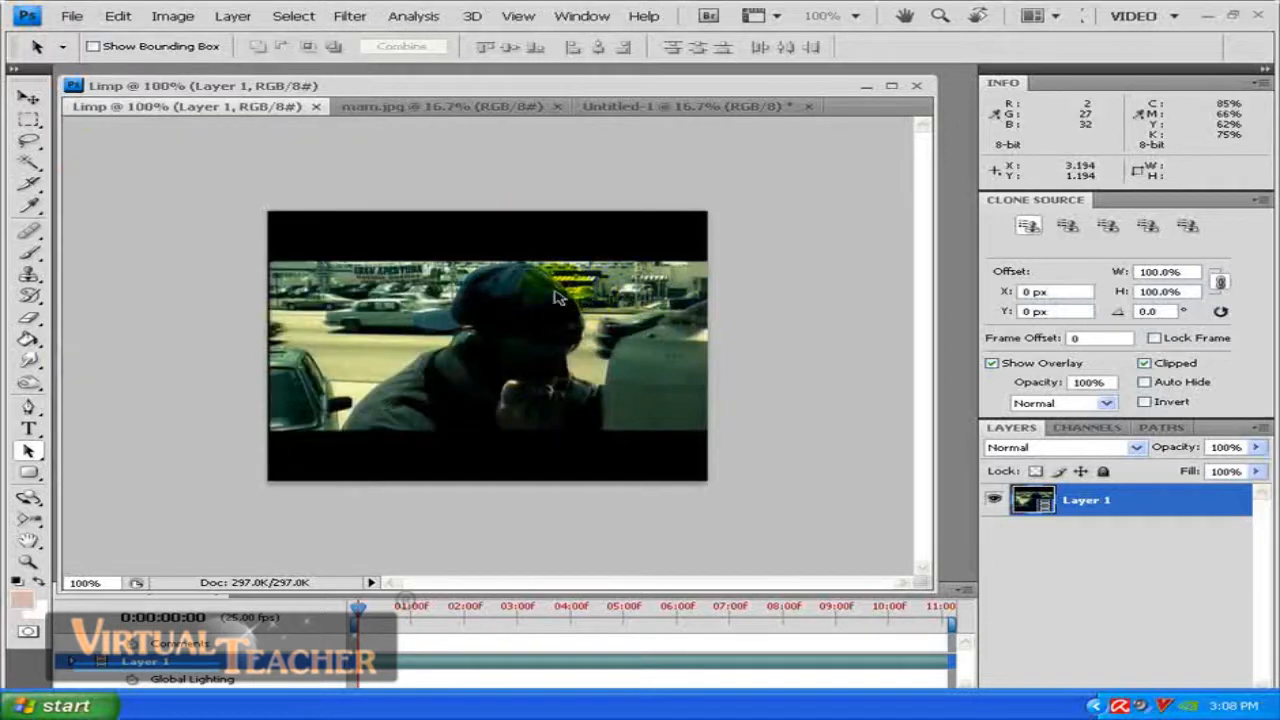
{"action": "left_click", "coordinate": [263, 114]}
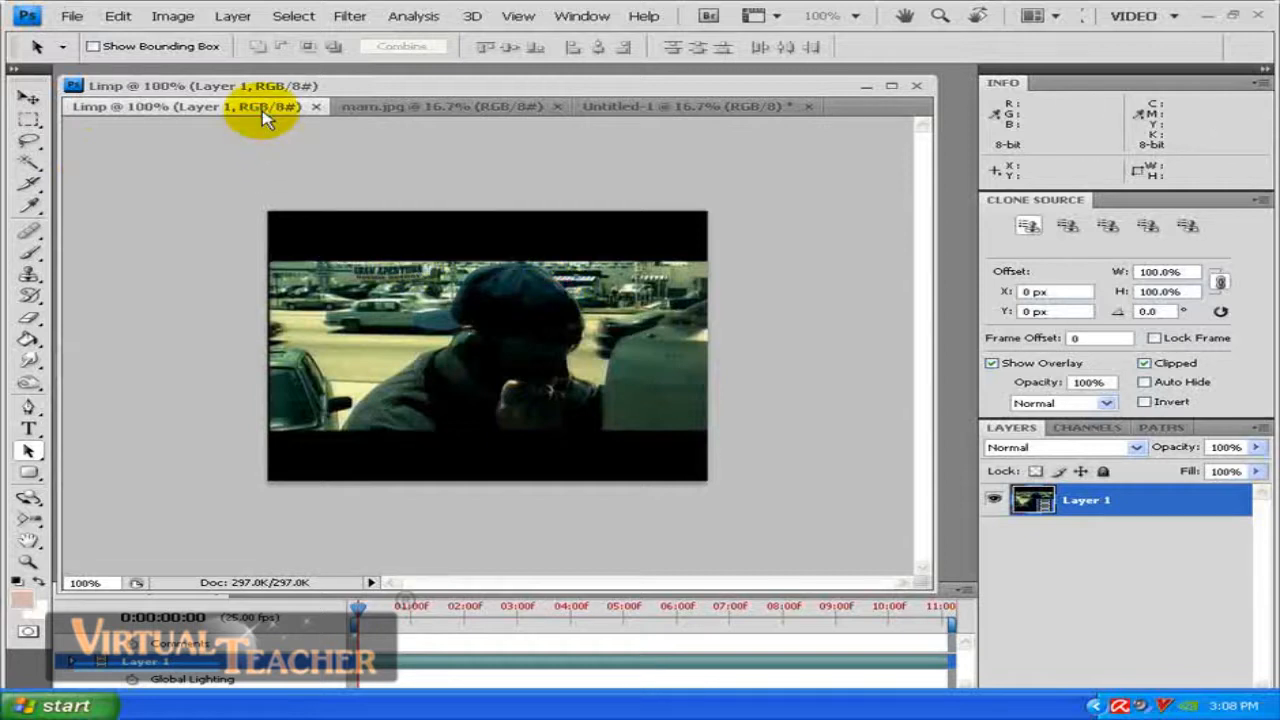
Step: Start a Render Video export of the Limp document to the Desktop folder, creating a new subfolder named New Folder
{"action": "left_click", "coordinate": [70, 15]}
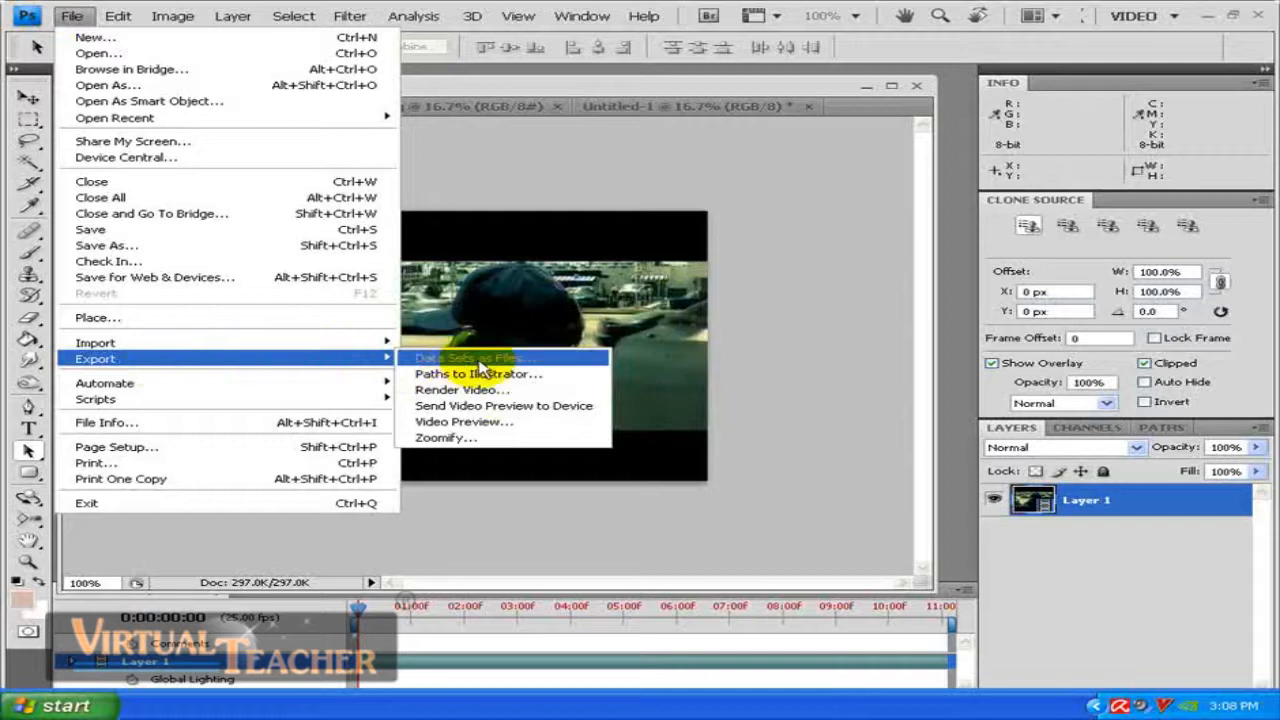
{"action": "left_click", "coordinate": [525, 391]}
{"action": "left_click_drag", "start_coordinate": [509, 63], "coordinate": [347, 125]}
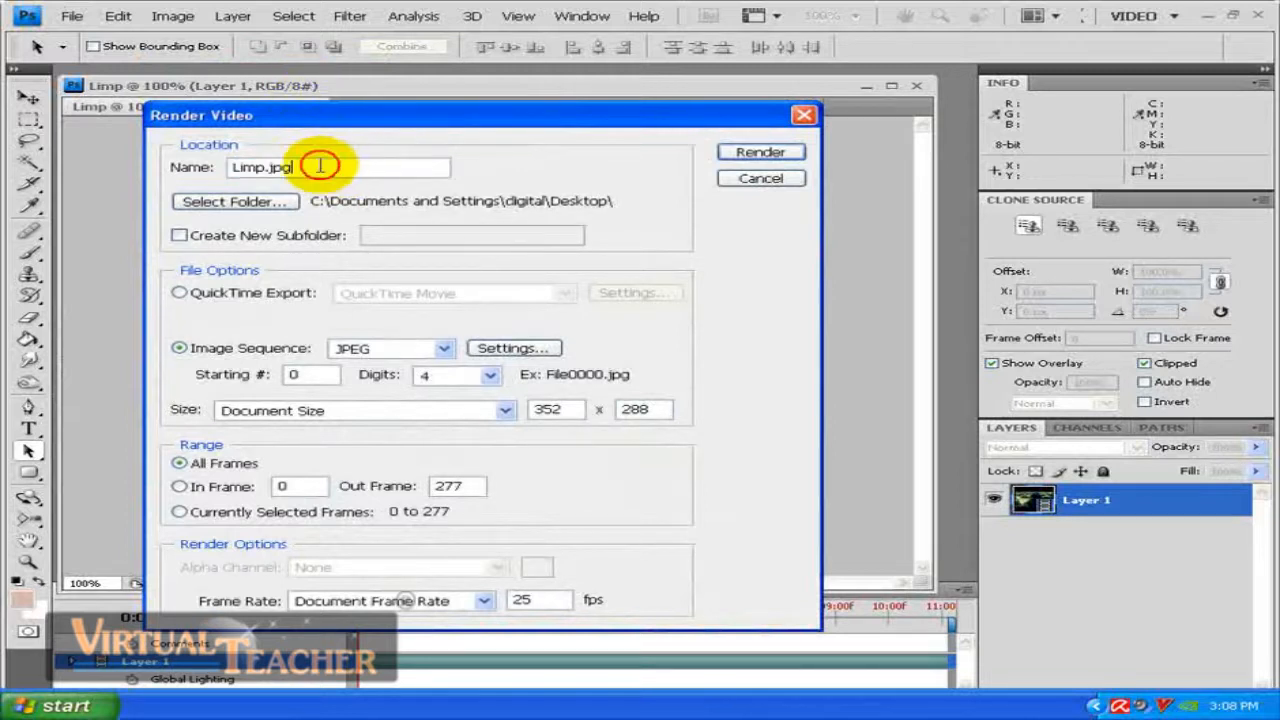
{"action": "left_click_drag", "start_coordinate": [323, 165], "coordinate": [218, 167]}
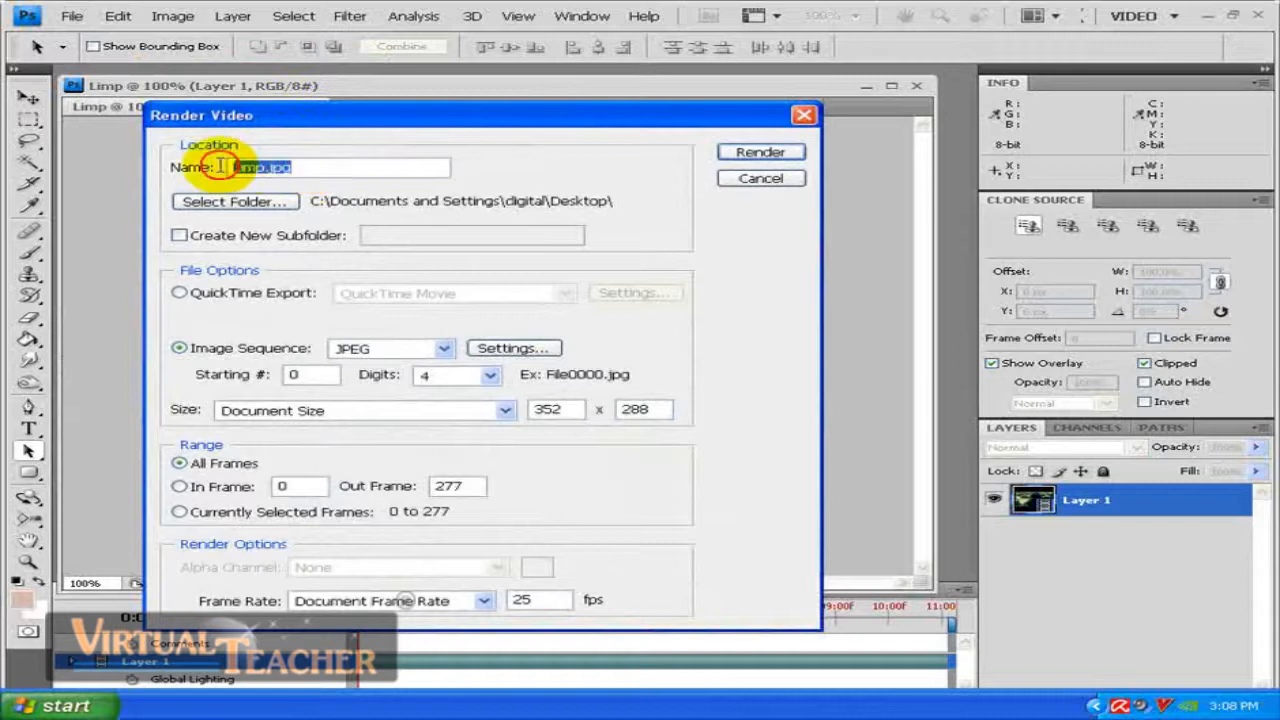
{"action": "left_click", "coordinate": [257, 207]}
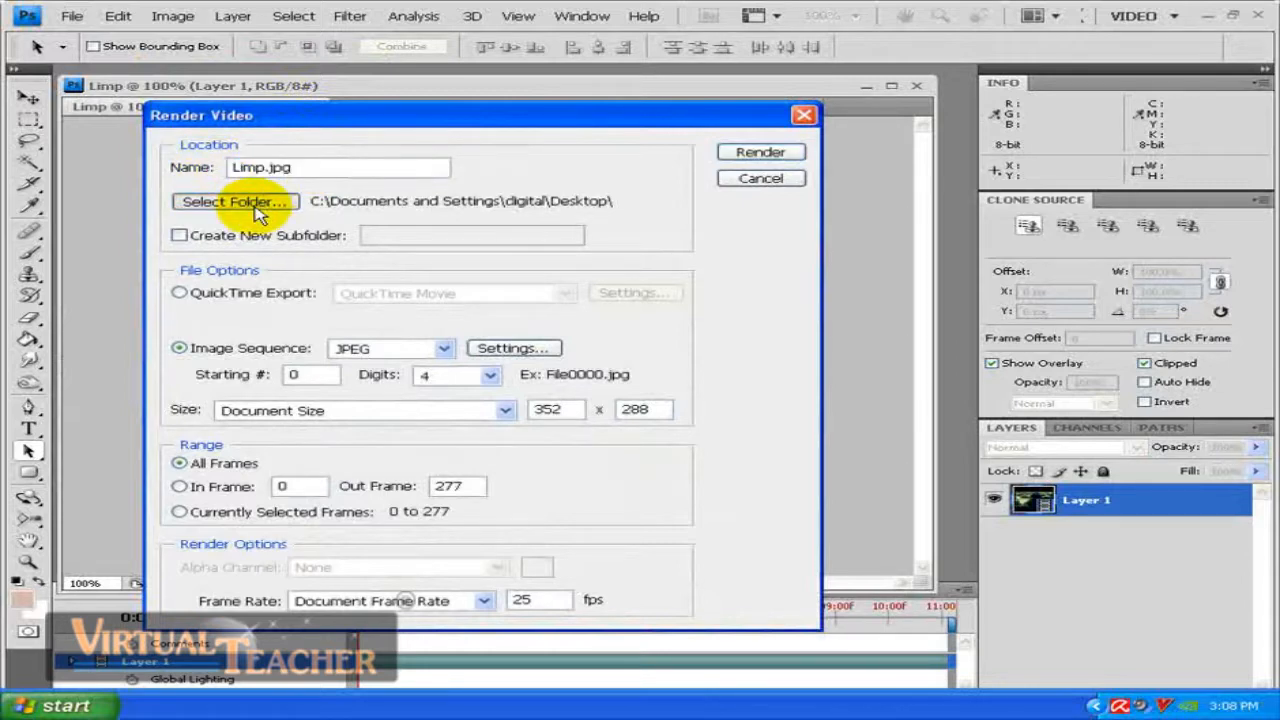
{"action": "left_click_drag", "start_coordinate": [604, 304], "coordinate": [602, 251]}
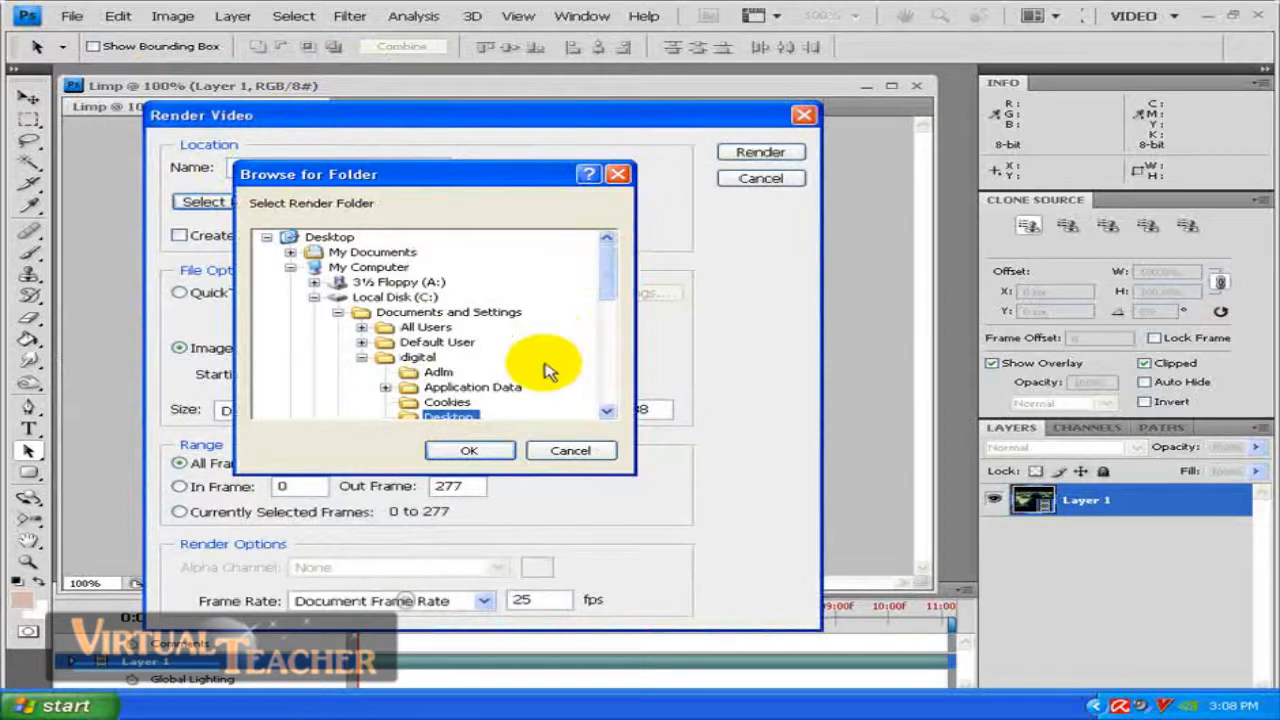
{"action": "left_click", "coordinate": [470, 450]}
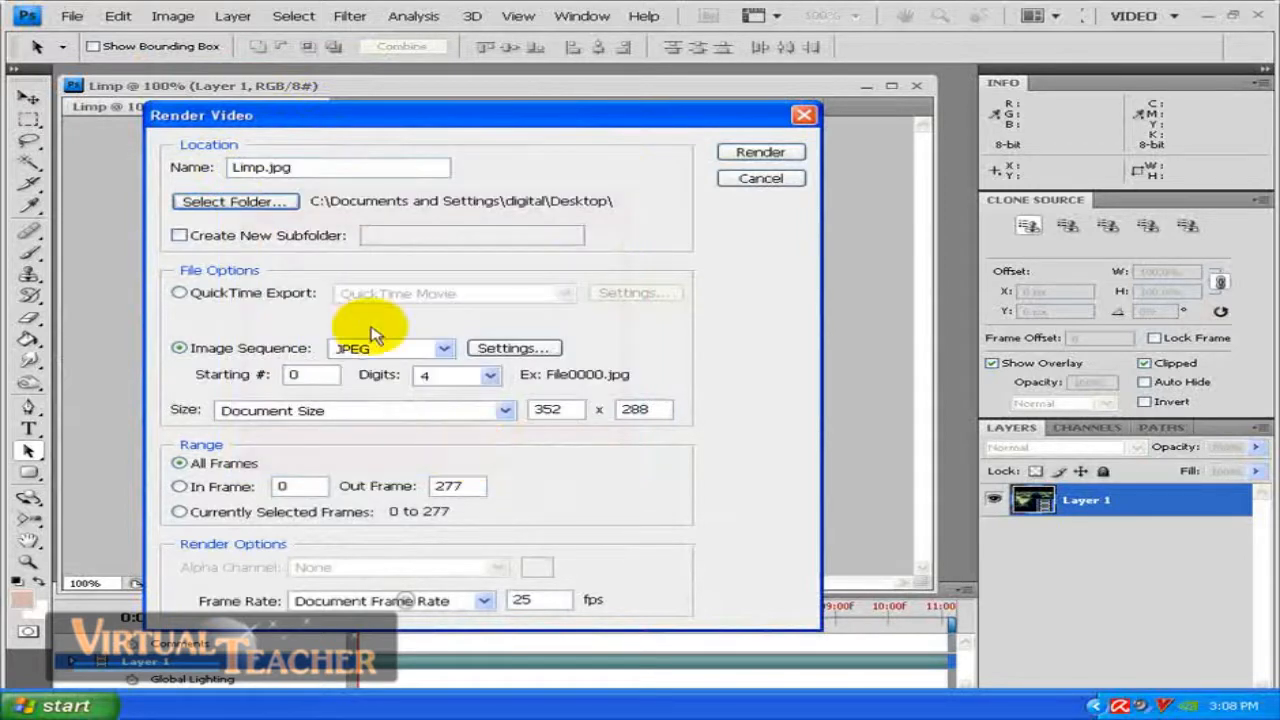
{"action": "left_click", "coordinate": [178, 236]}
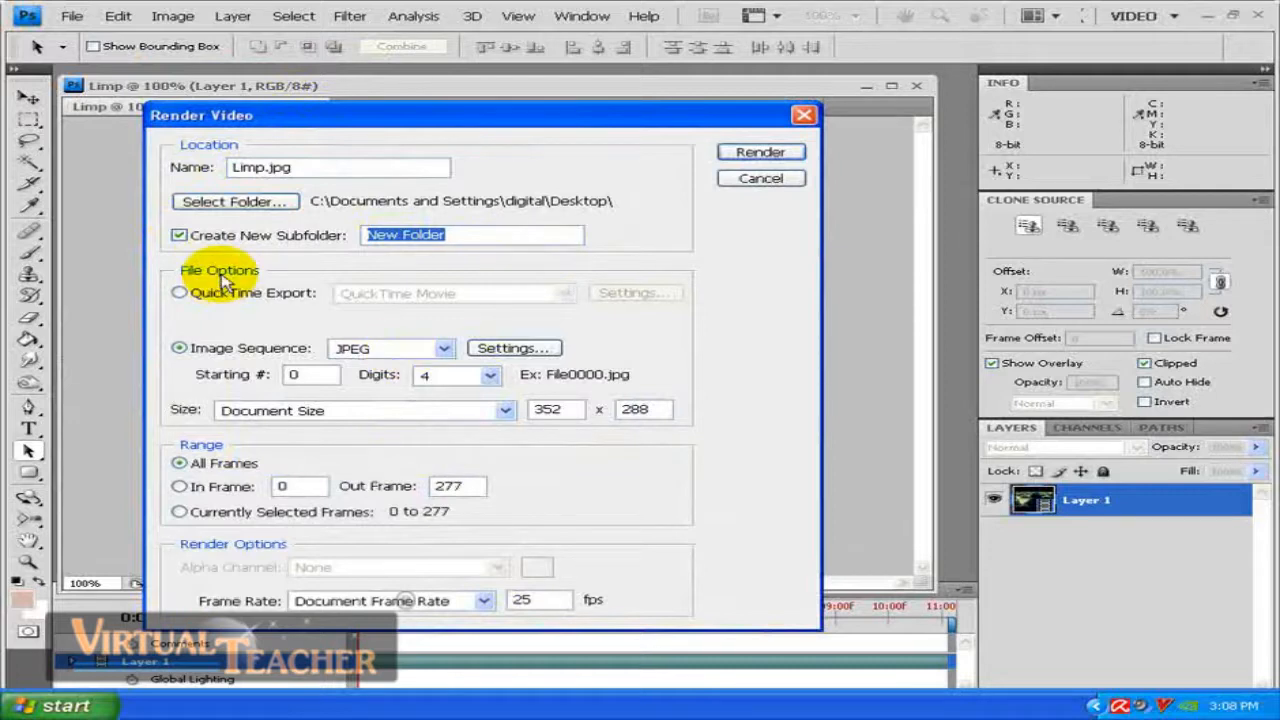
Step: Try QuickTime Export as the output type, reviewing its formats and choosing Image Sequence
{"action": "left_click", "coordinate": [179, 294]}
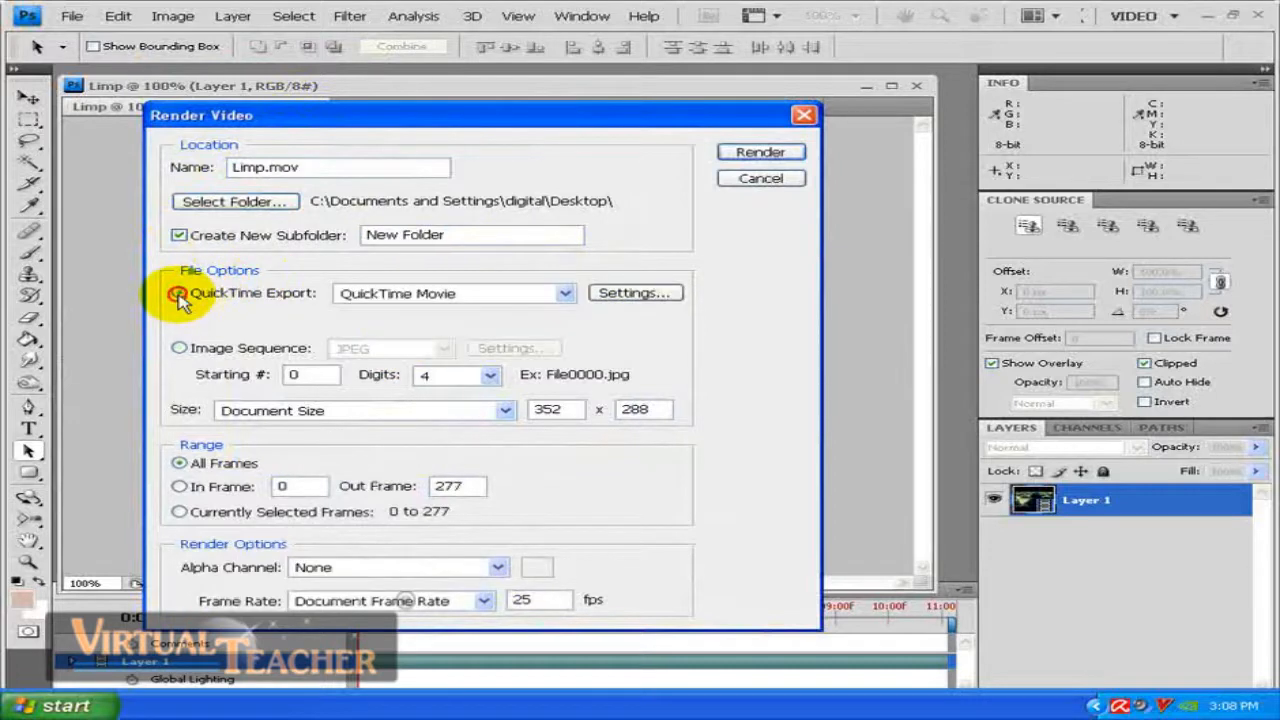
{"action": "left_click", "coordinate": [566, 293]}
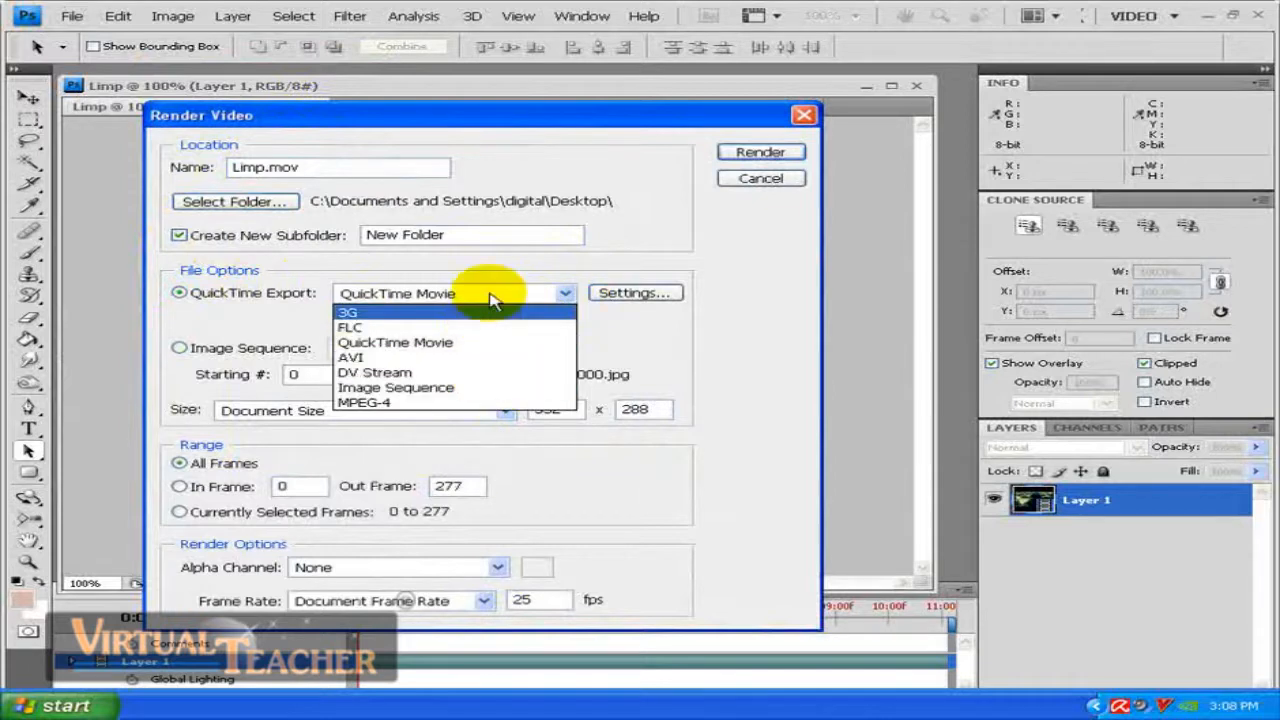
{"action": "left_click", "coordinate": [520, 256]}
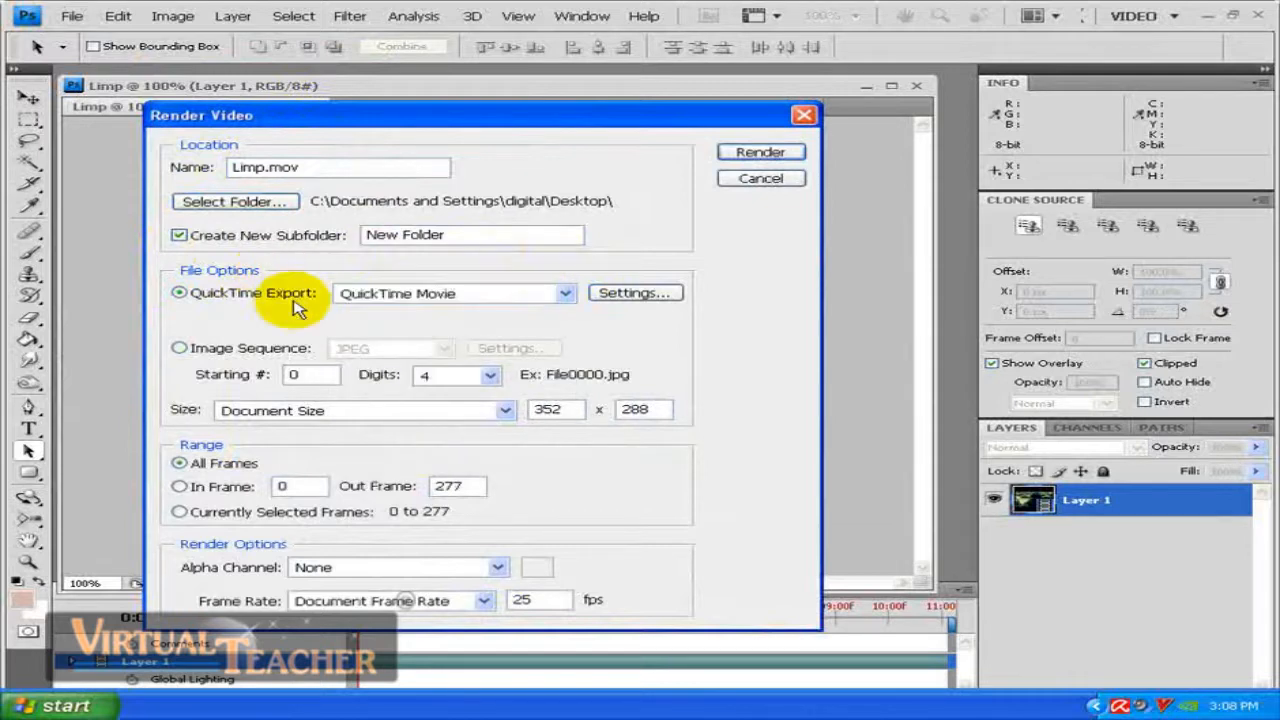
{"action": "left_click", "coordinate": [371, 293]}
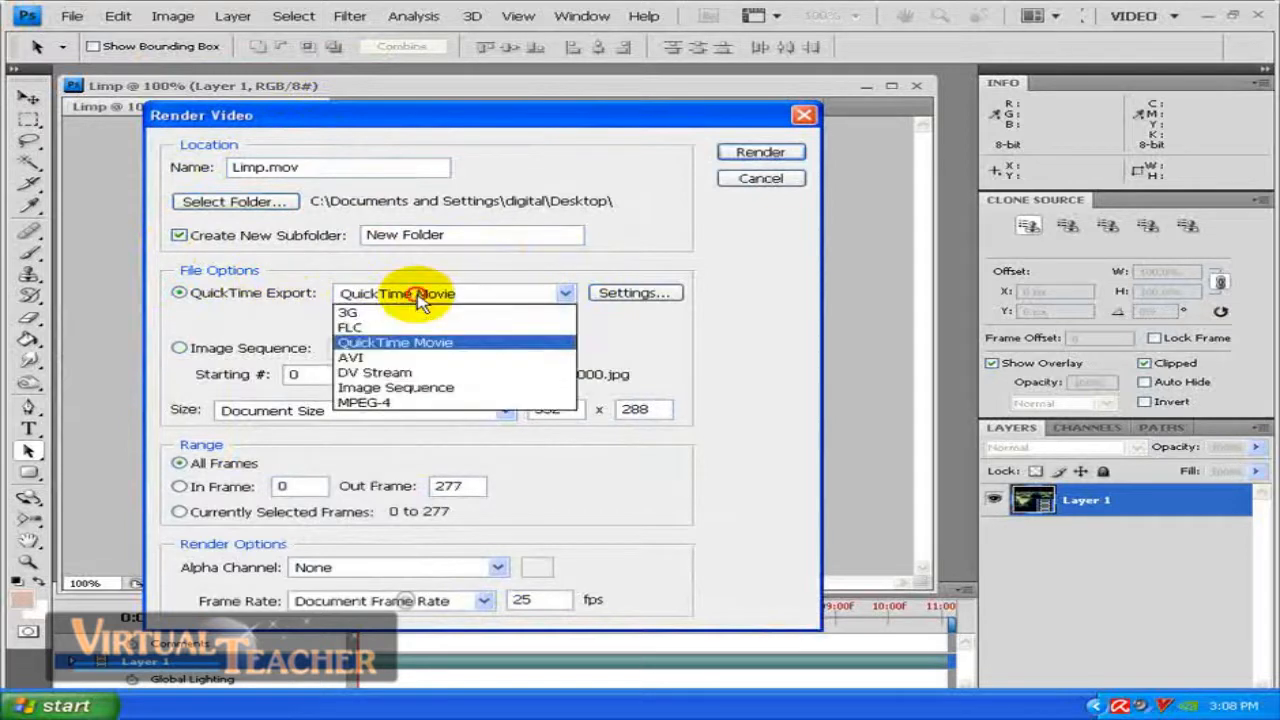
{"action": "left_click", "coordinate": [446, 390]}
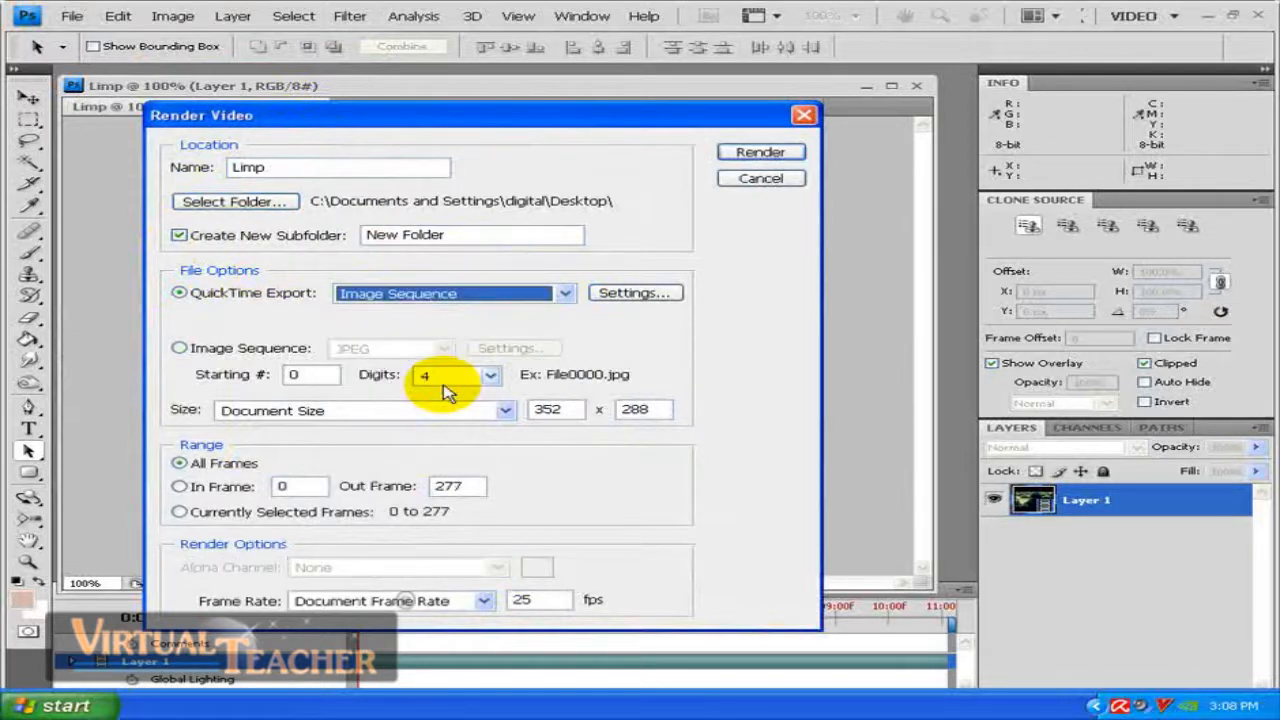
Step: Set the render output to an image sequence in JPEG format, reviewing the other available formats
{"action": "left_click", "coordinate": [186, 350]}
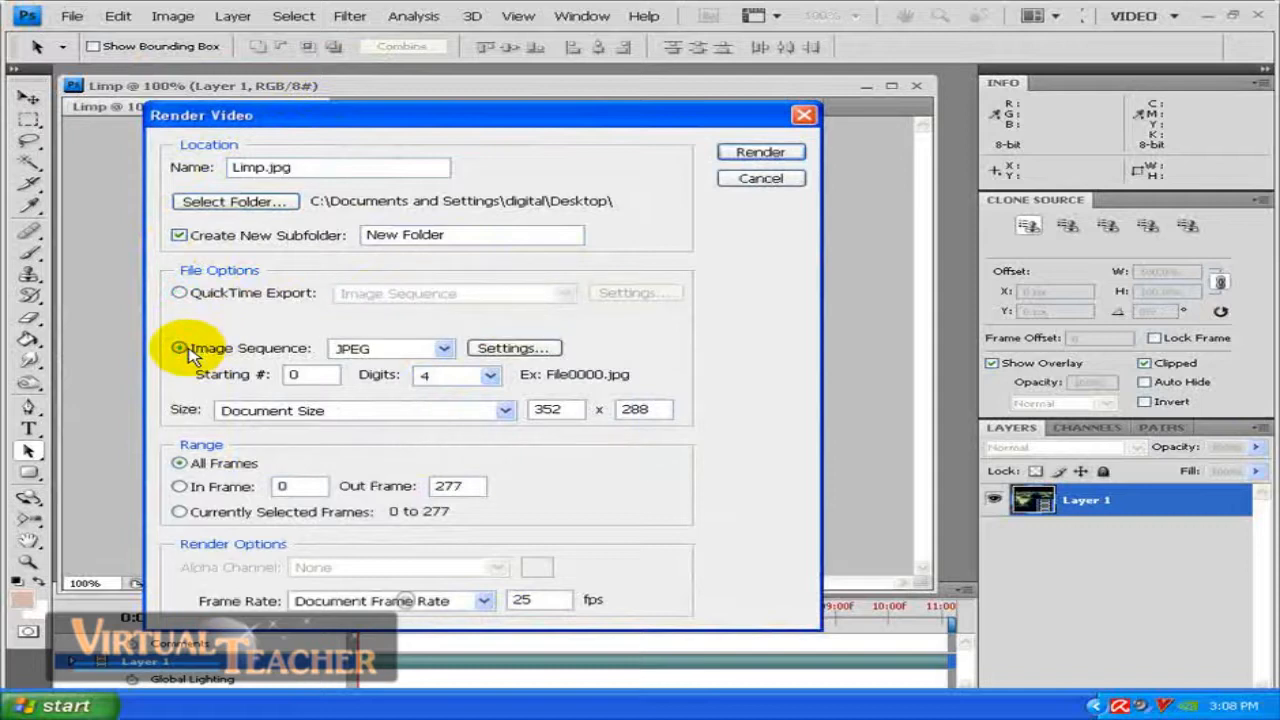
{"action": "left_click", "coordinate": [436, 350]}
{"action": "left_click", "coordinate": [432, 353]}
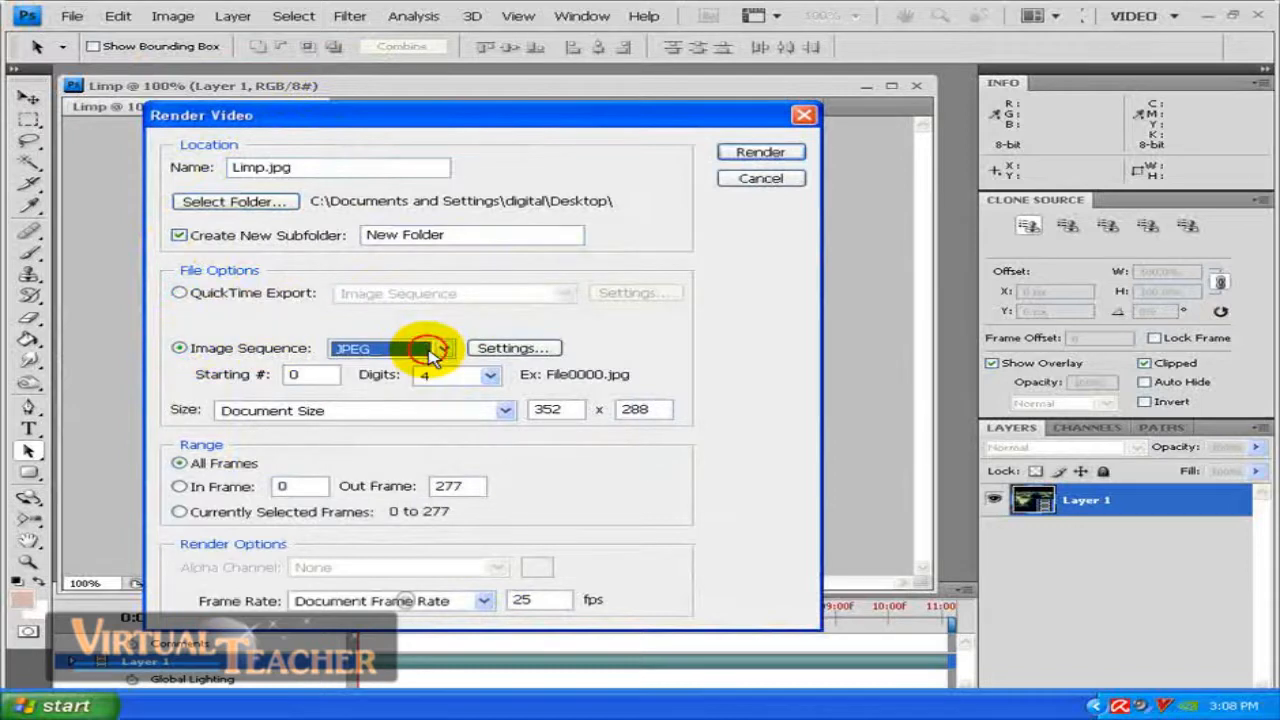
{"action": "left_click", "coordinate": [433, 352]}
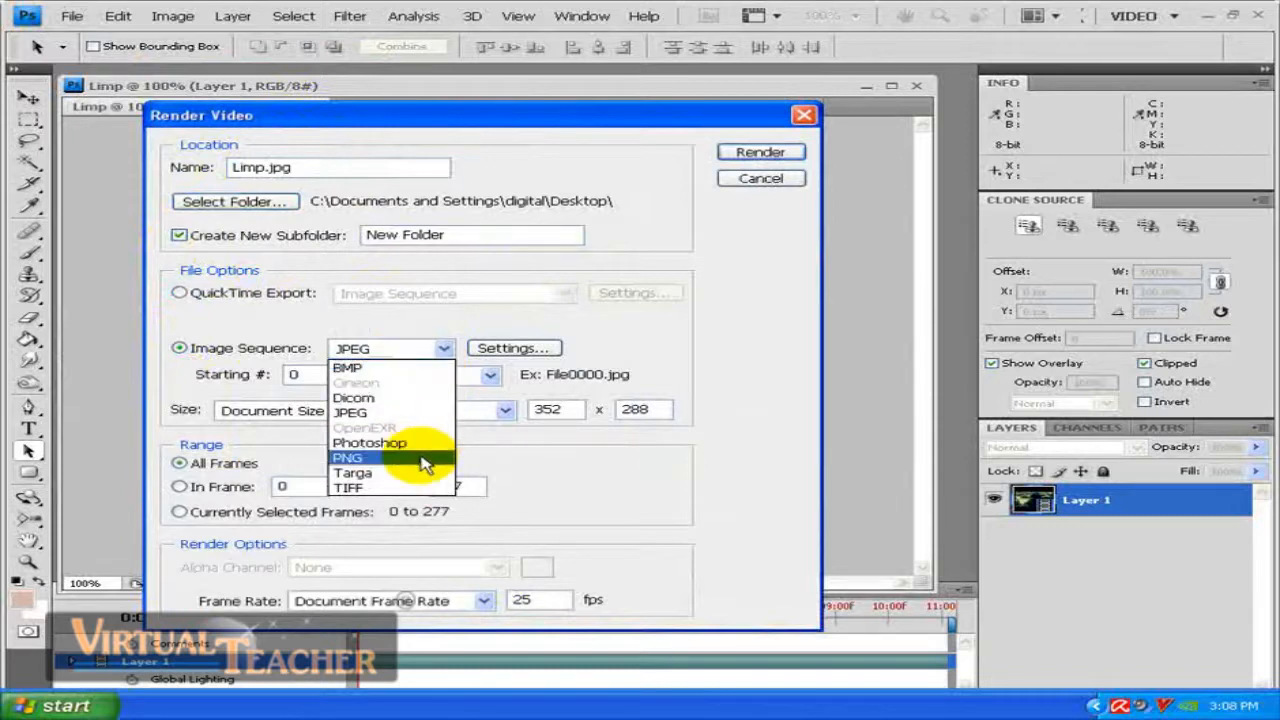
{"action": "left_click", "coordinate": [411, 335]}
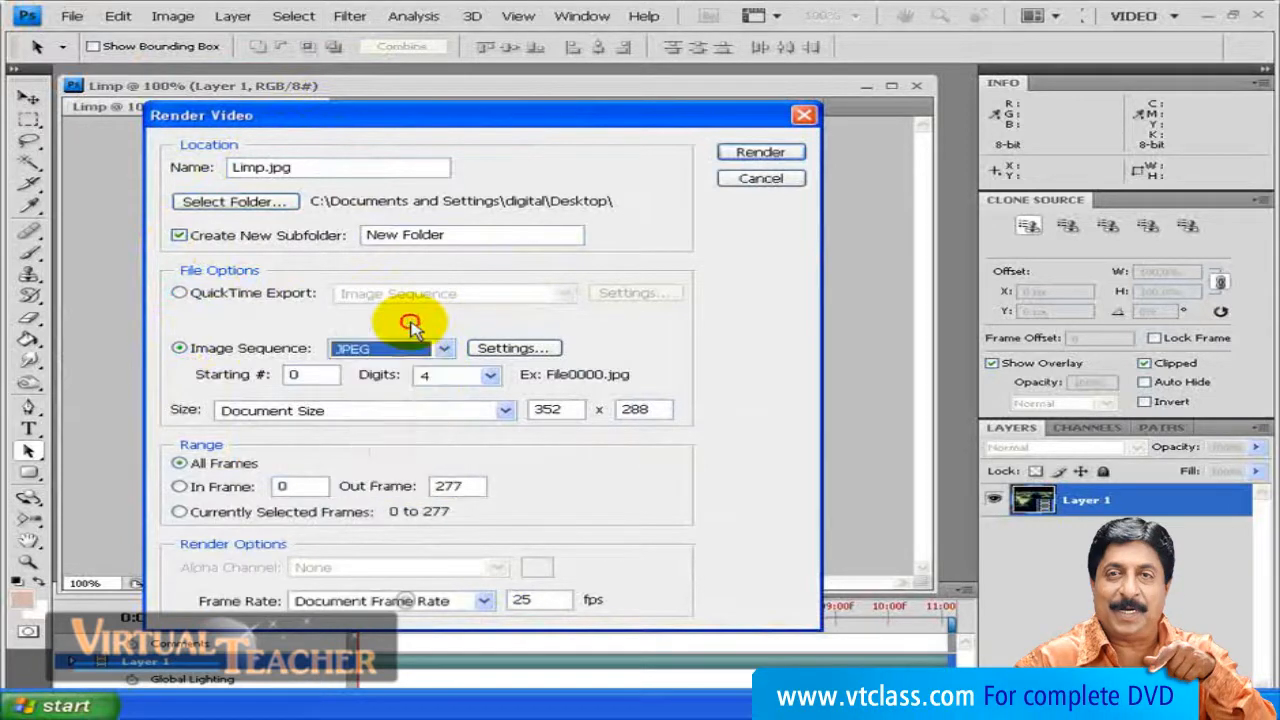
Step: Set the JPEG quality of the image sequence to 11 (Maximum) in its format settings
{"action": "left_click", "coordinate": [515, 350]}
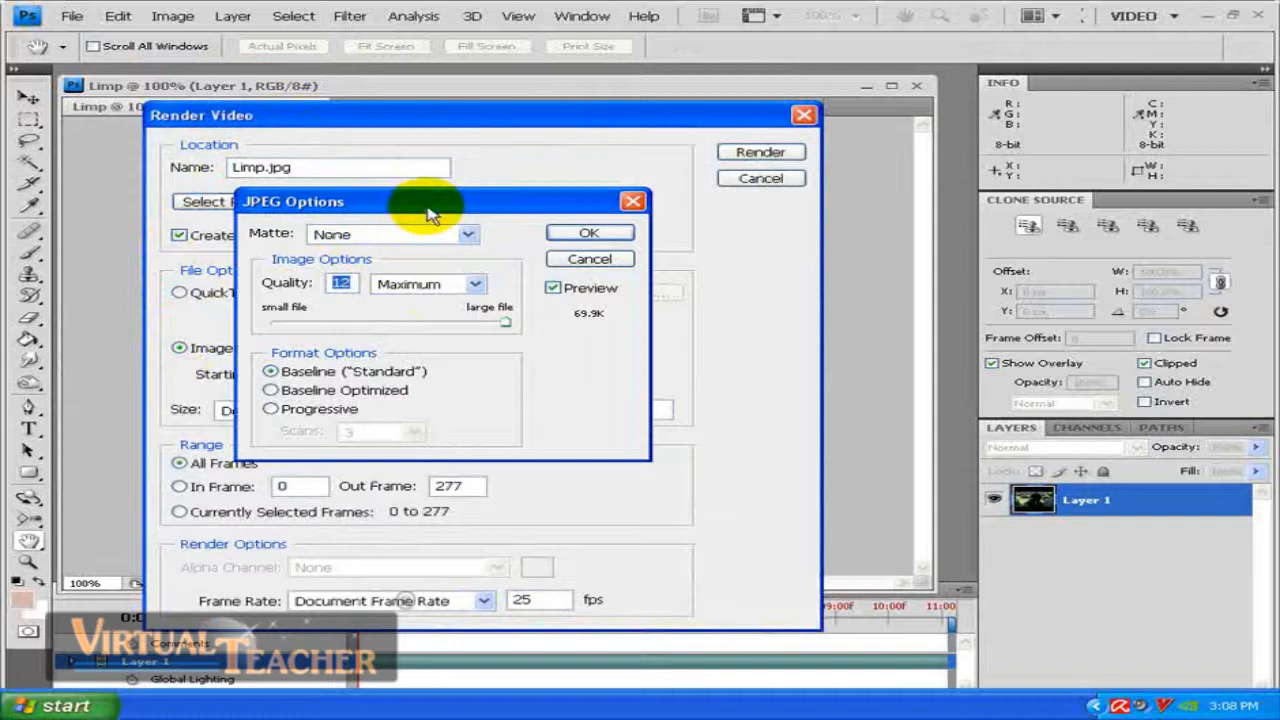
{"action": "left_click_drag", "start_coordinate": [457, 198], "coordinate": [451, 230]}
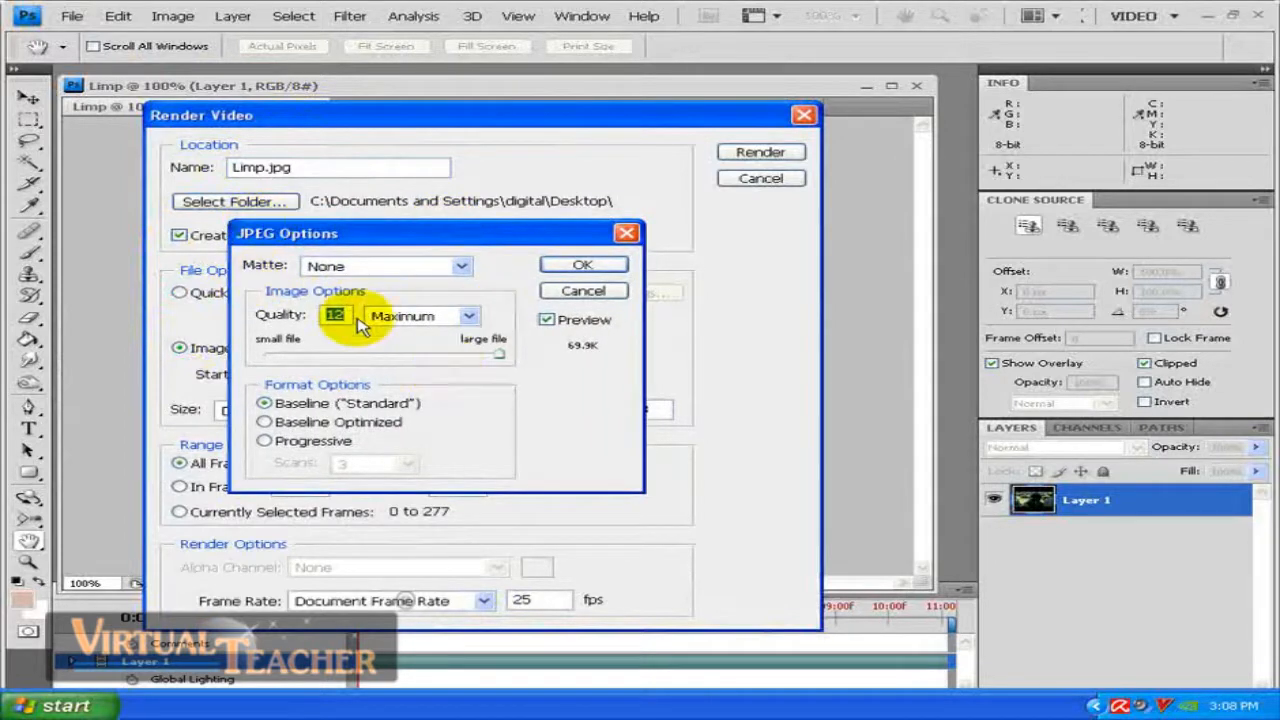
{"action": "mouse_move", "coordinate": [503, 361]}
{"action": "left_mouse_down"}
{"action": "mouse_move", "coordinate": [451, 349]}
{"action": "mouse_move", "coordinate": [486, 356]}
{"action": "left_mouse_up"}
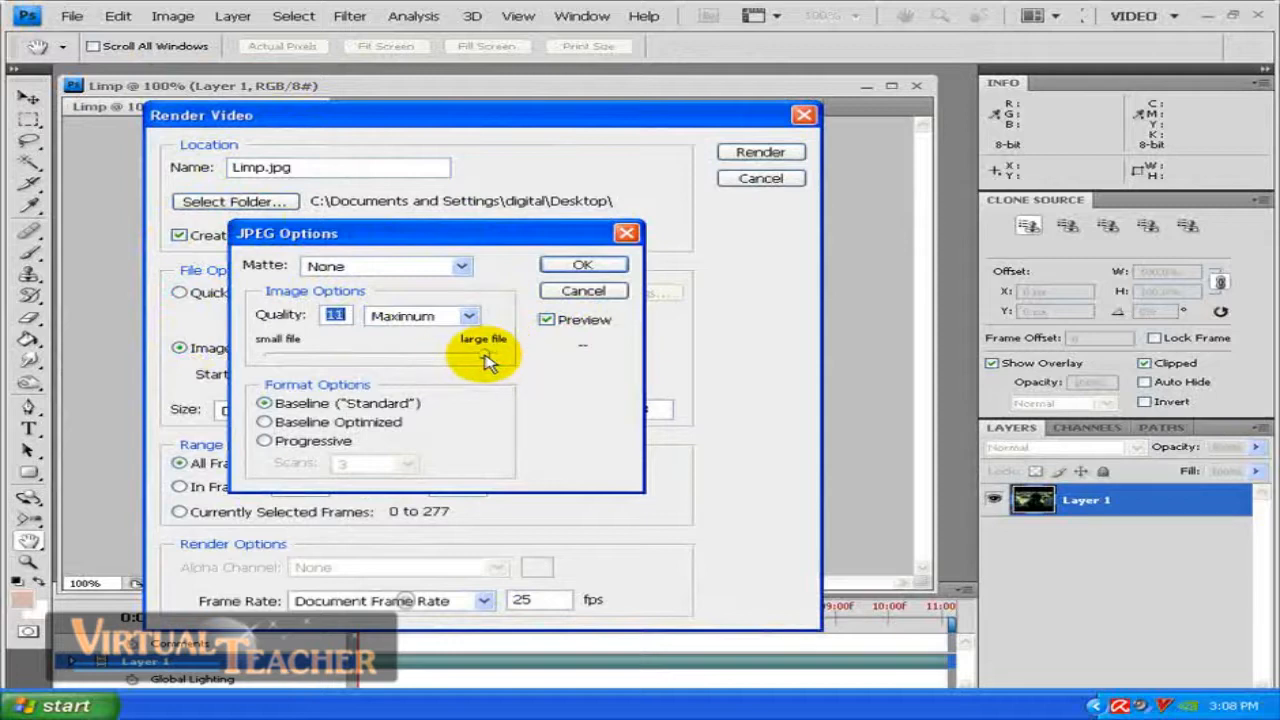
{"action": "left_click", "coordinate": [583, 266]}
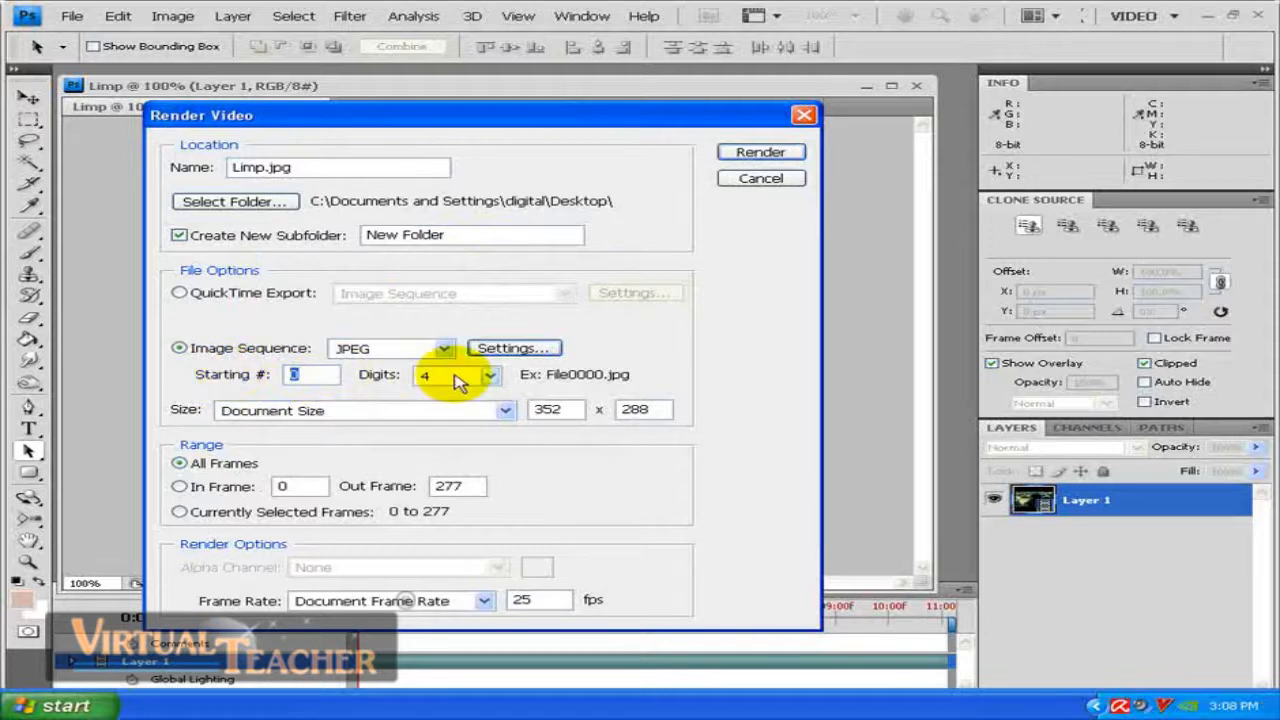
Step: Review the size, range and frame rate options, then render all frames at Document Size and the document frame rate of 25 fps
{"action": "left_click", "coordinate": [506, 411]}
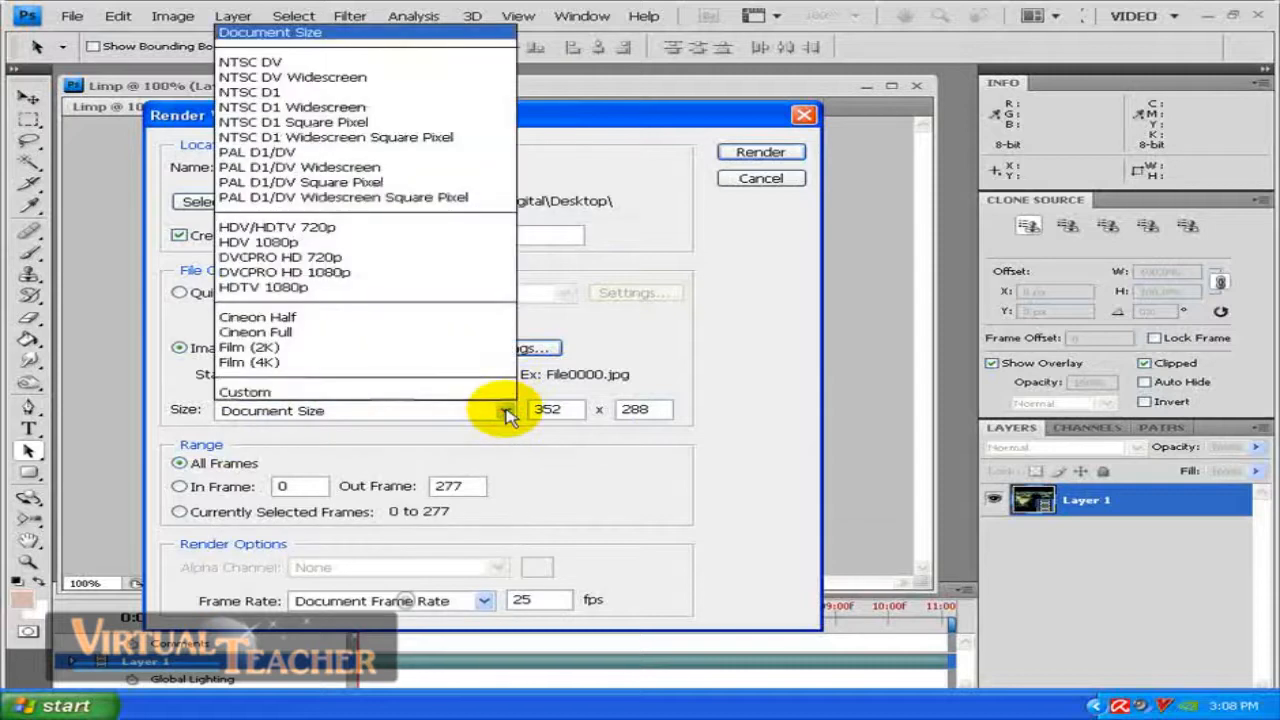
{"action": "left_click", "coordinate": [506, 413]}
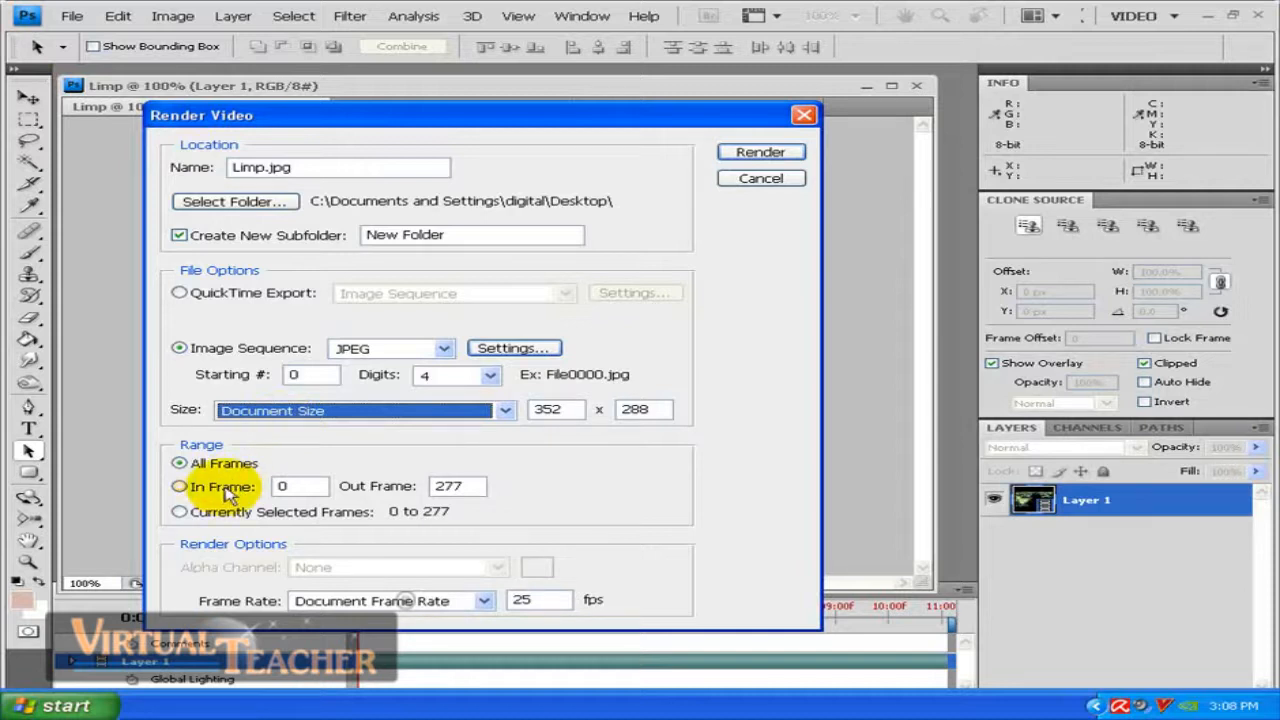
{"action": "left_click", "coordinate": [477, 486]}
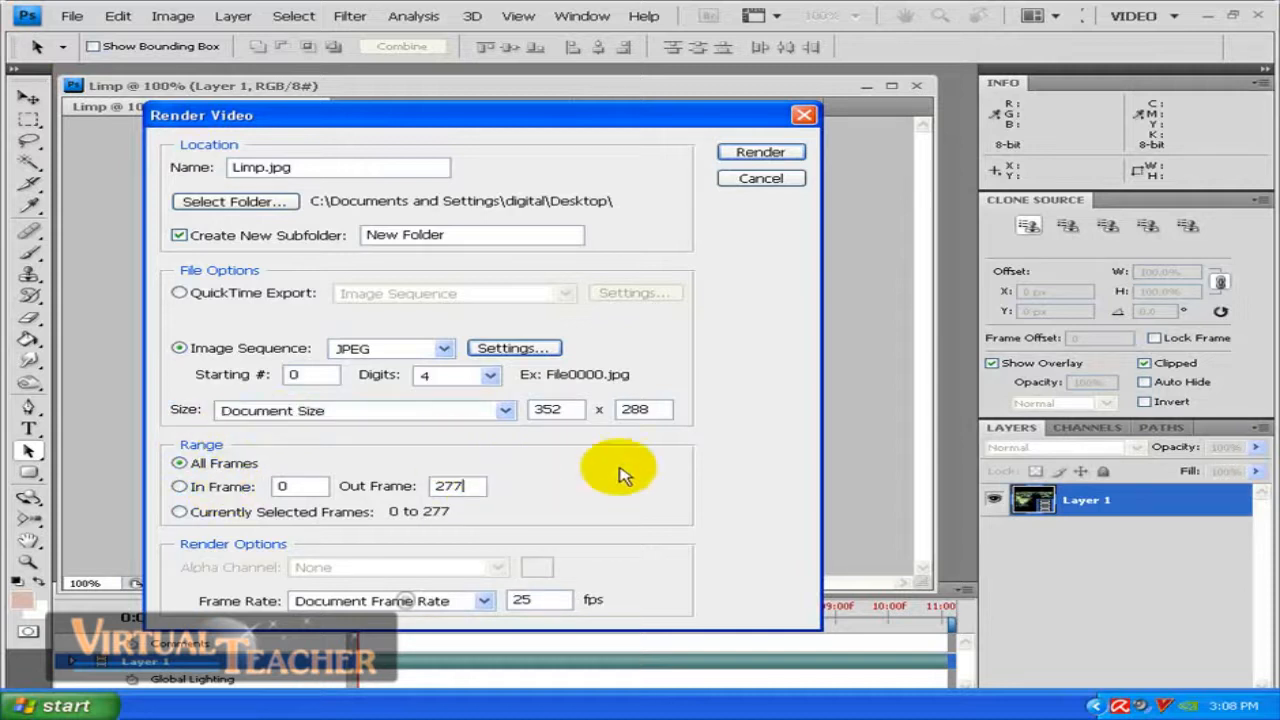
{"action": "left_click", "coordinate": [483, 600]}
{"action": "left_click", "coordinate": [483, 602]}
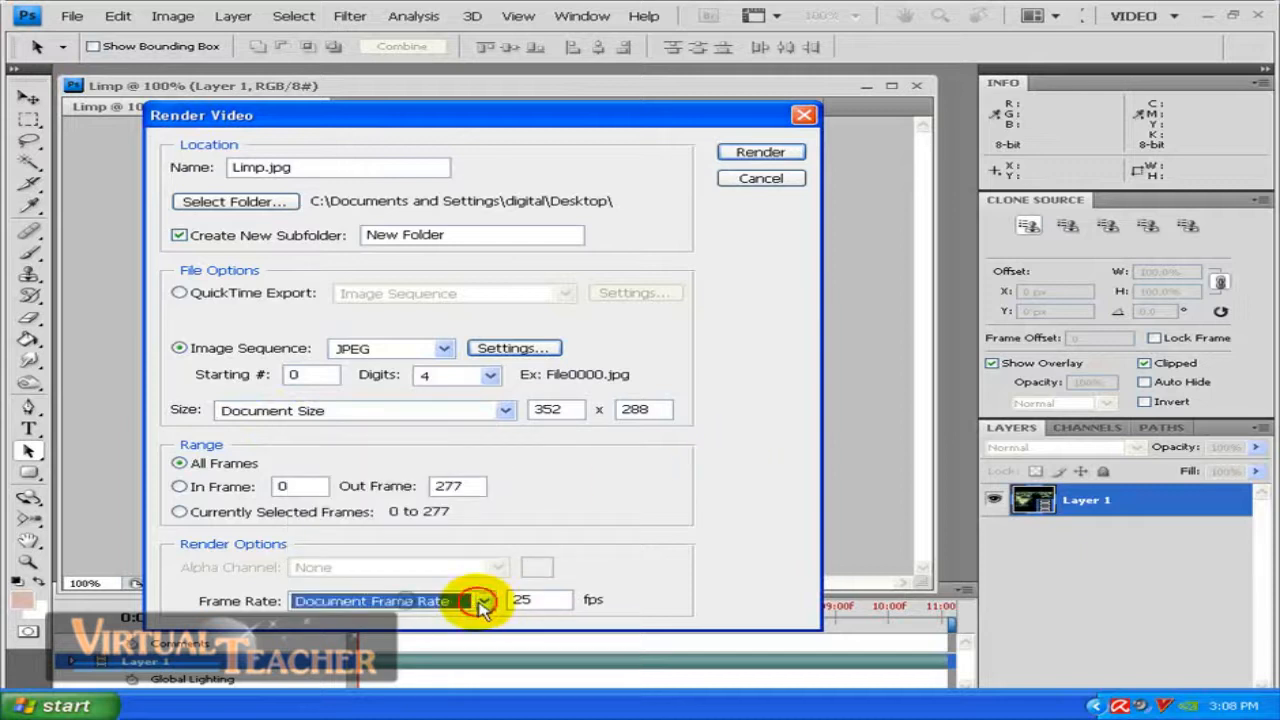
{"action": "left_click", "coordinate": [483, 602]}
{"action": "left_click", "coordinate": [483, 602]}
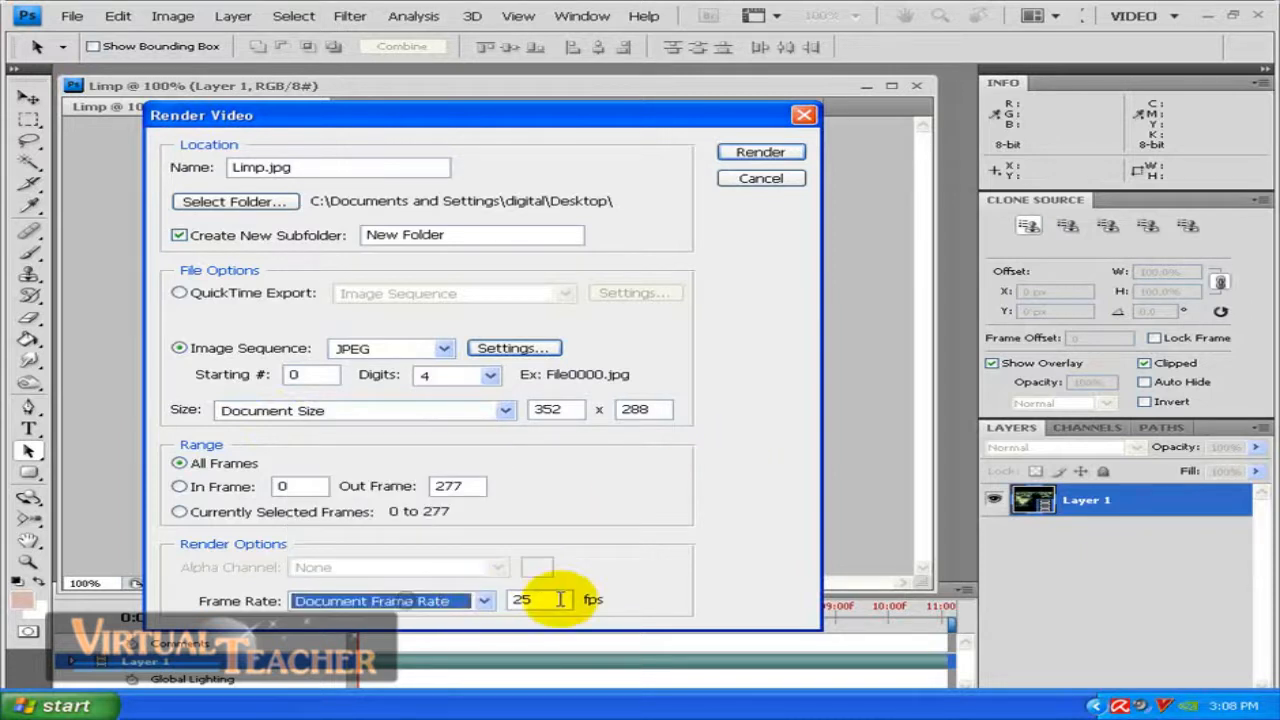
{"action": "left_click", "coordinate": [528, 600]}
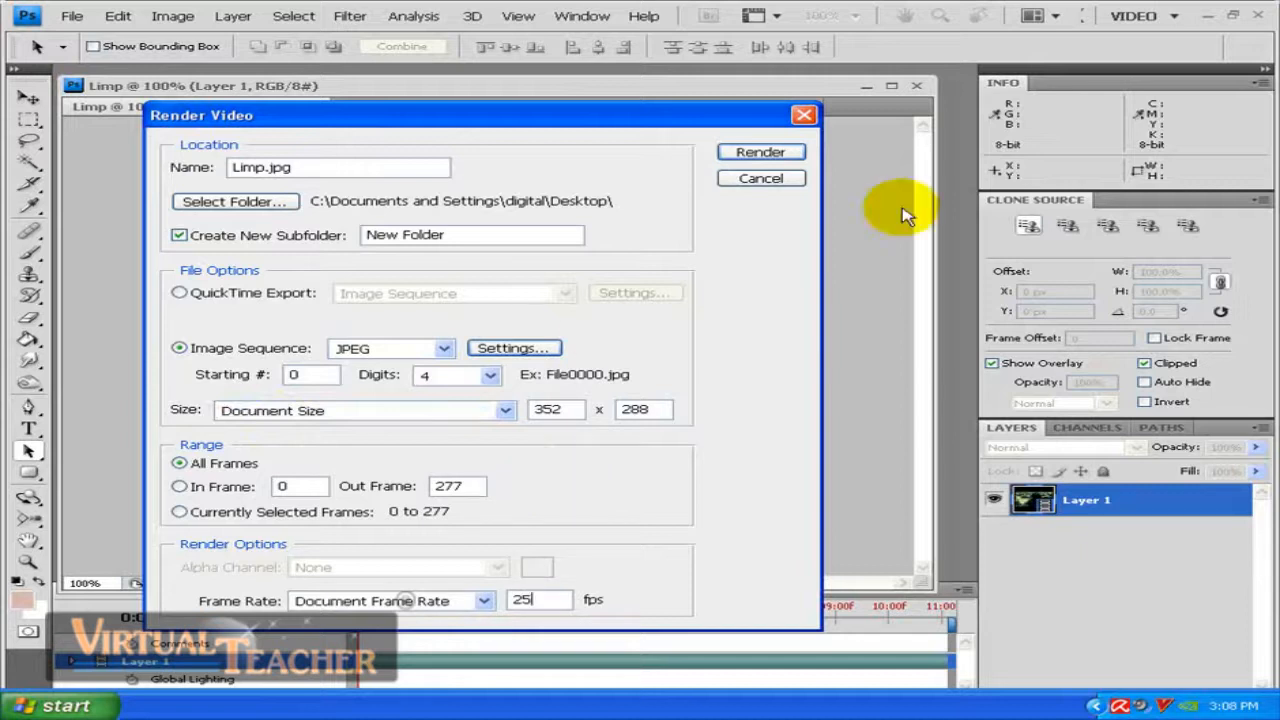
{"action": "left_click", "coordinate": [760, 155]}
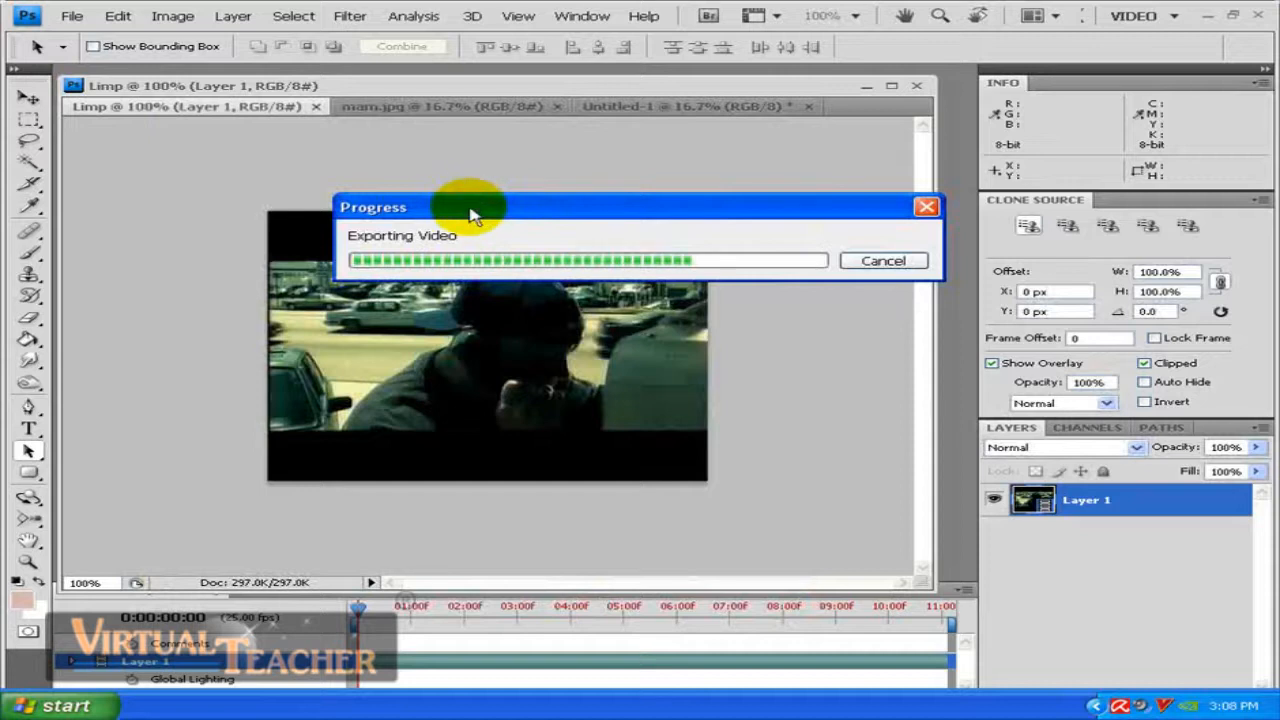
{"action": "left_click_drag", "start_coordinate": [614, 213], "coordinate": [529, 213]}
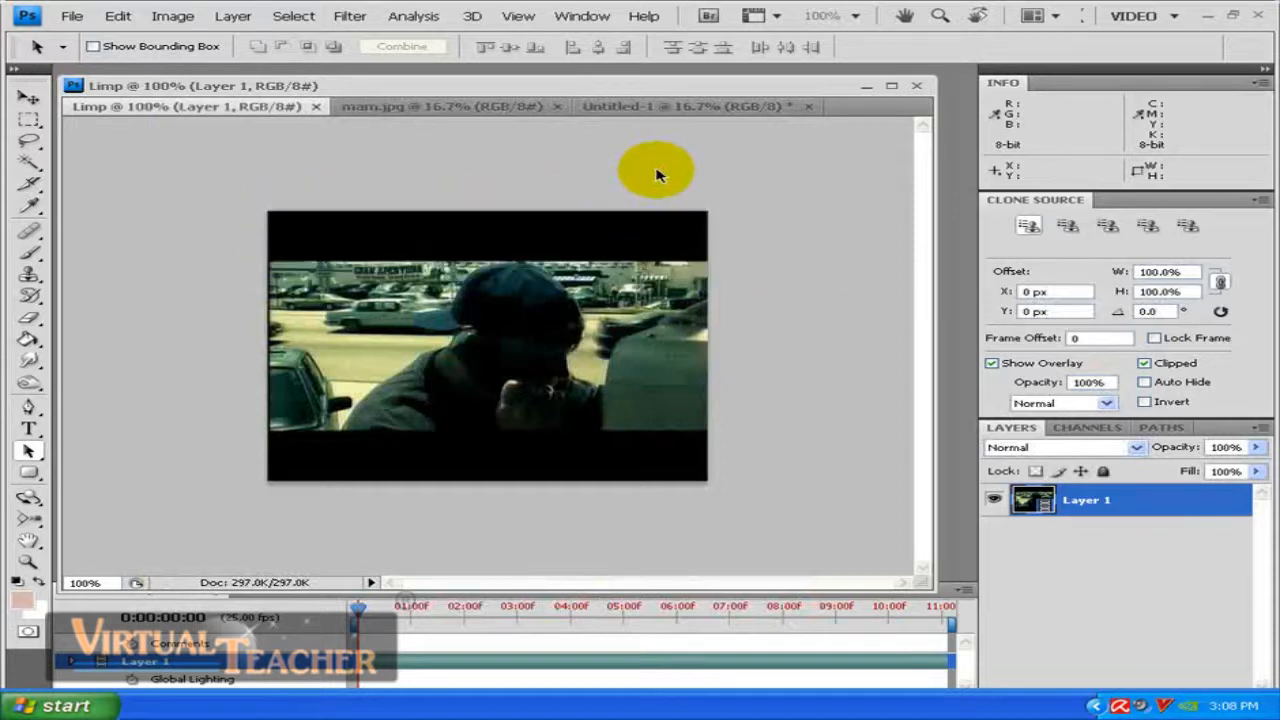
Step: Switch to the Windows desktop, open New Folder and look through the rendered Limp frames
{"action": "left_click", "coordinate": [1207, 16]}
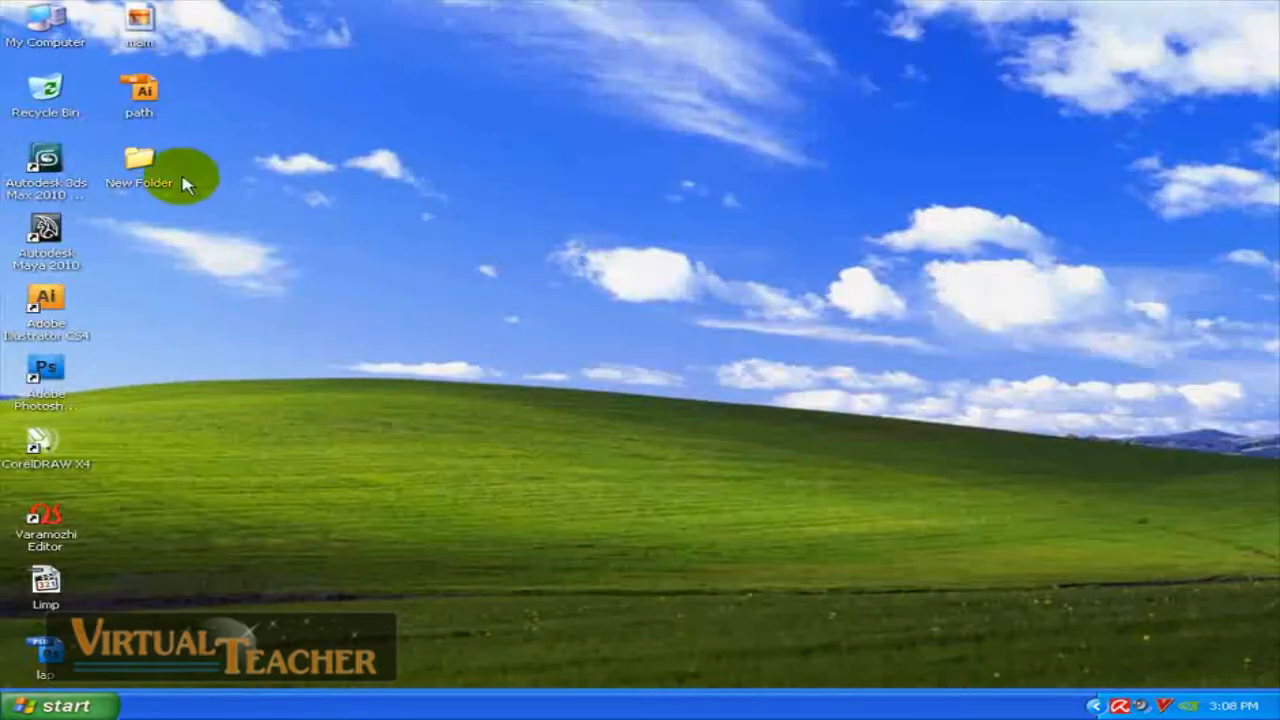
{"action": "left_click", "coordinate": [145, 170]}
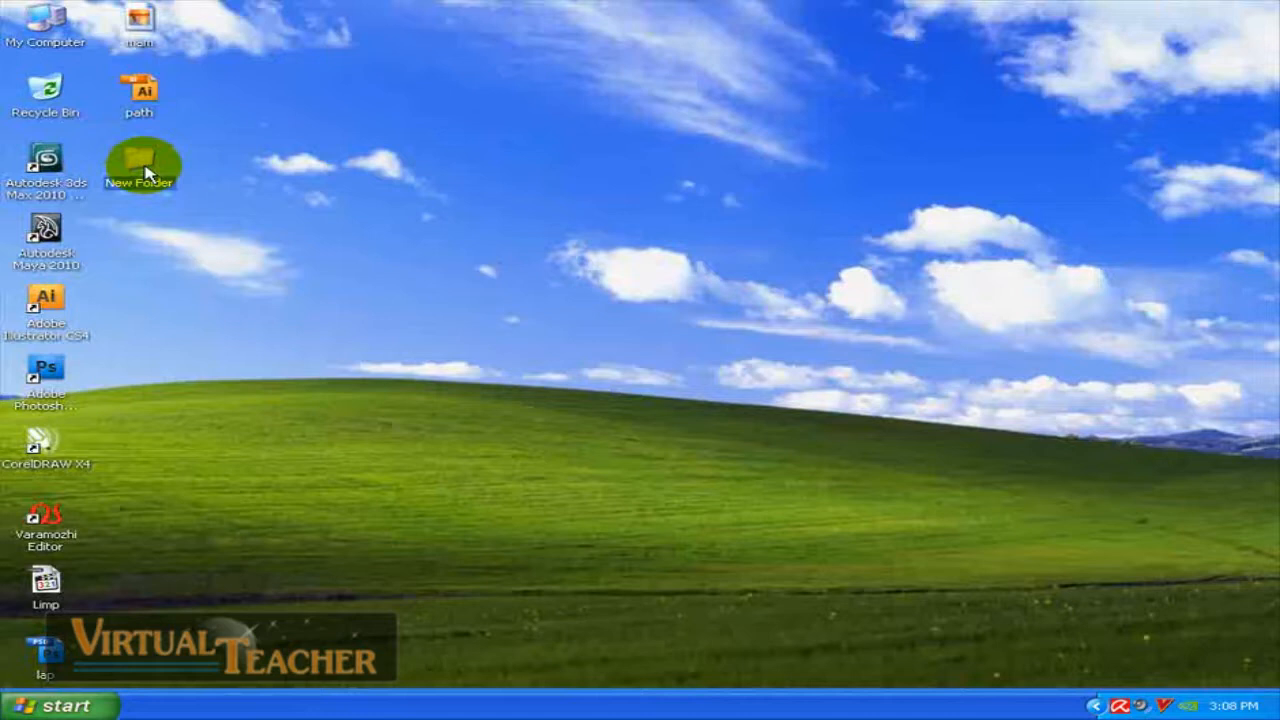
{"action": "double_click", "coordinate": [145, 172]}
{"action": "double_click", "coordinate": [709, 140]}
{"action": "scroll", "coordinate": [829, 394], "scroll_direction": "down", "scroll_amount": 5}
{"action": "scroll", "coordinate": [822, 398], "scroll_direction": "down", "scroll_amount": 3}
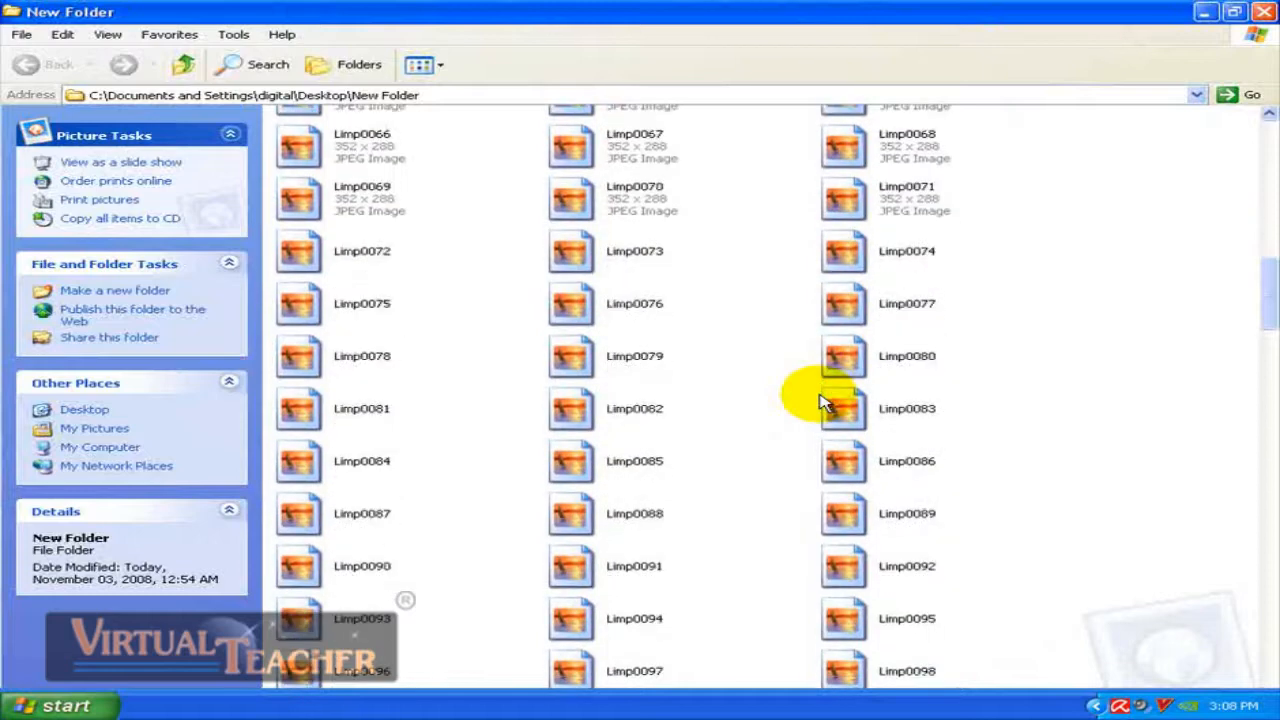
{"action": "scroll", "coordinate": [822, 398], "scroll_direction": "up", "scroll_amount": 10}
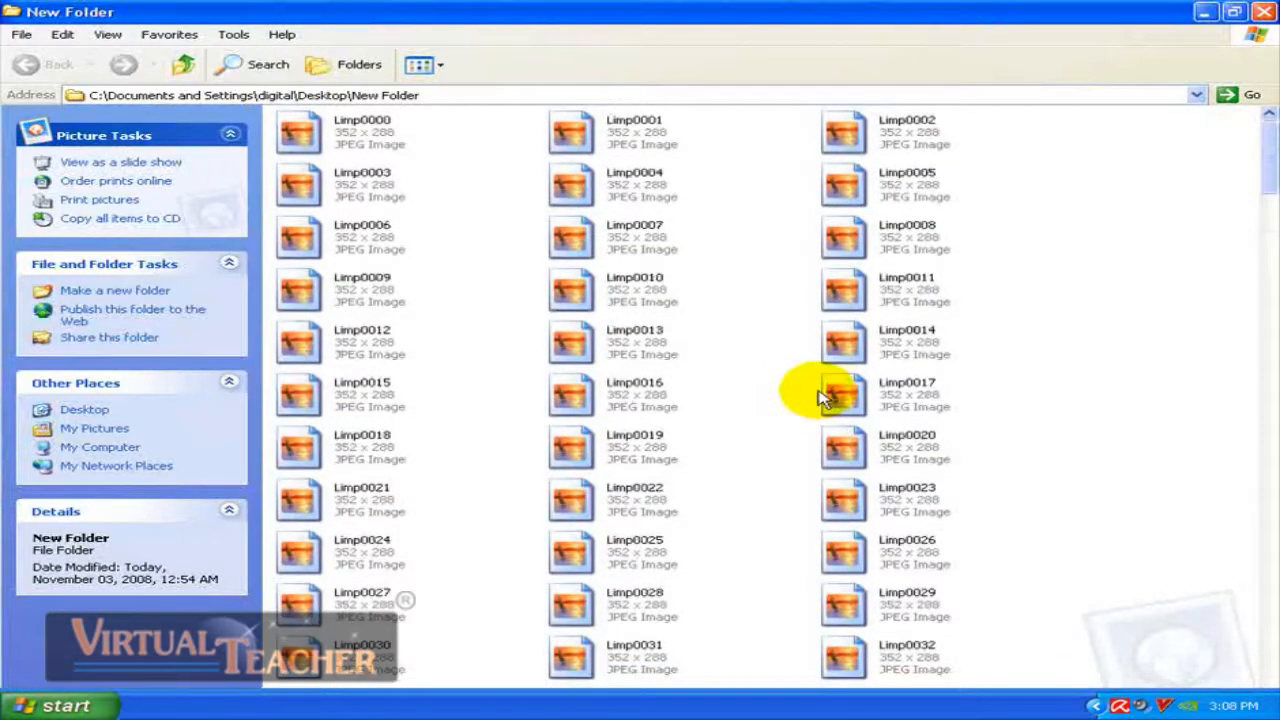
{"action": "scroll", "coordinate": [820, 398], "scroll_direction": "down", "scroll_amount": 7}
{"action": "left_click_drag", "start_coordinate": [1268, 225], "coordinate": [1268, 130]}
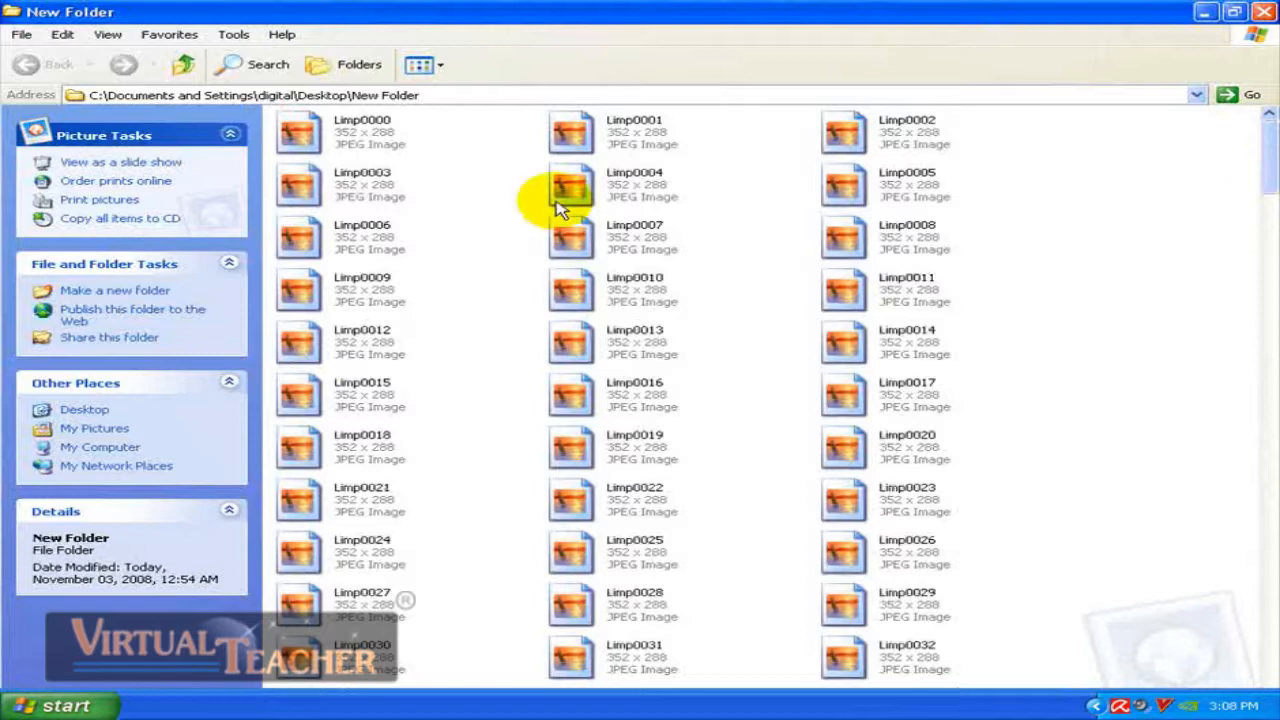
Step: Open the Limp0000 frame in Windows Picture and Fax Viewer and step forward through the image sequence
{"action": "double_click", "coordinate": [352, 148]}
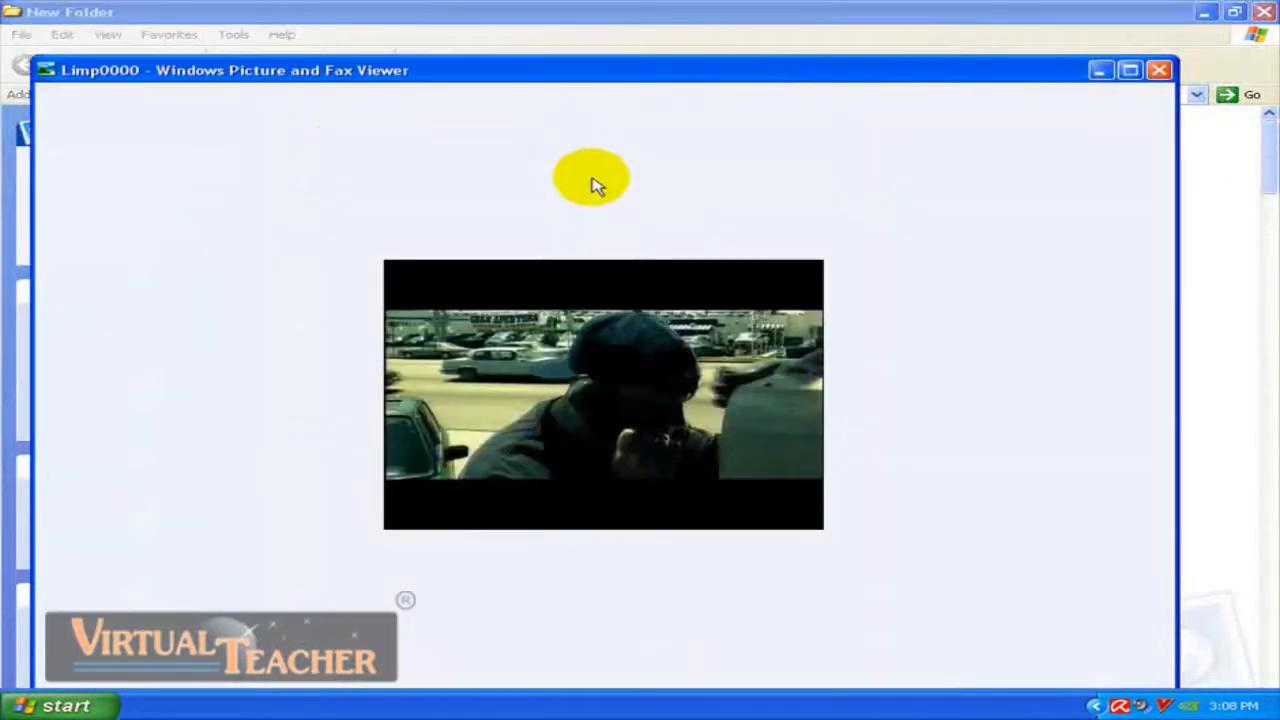
{"action": "key", "text": "Right"}
{"action": "key", "text": "Right"}
{"action": "key", "text": "Right"}
{"action": "key", "text": "Right"}
{"action": "key", "text": "Right"}
{"action": "key", "text": "Right"}
{"action": "key", "text": "Right"}
{"action": "key", "text": "Right"}
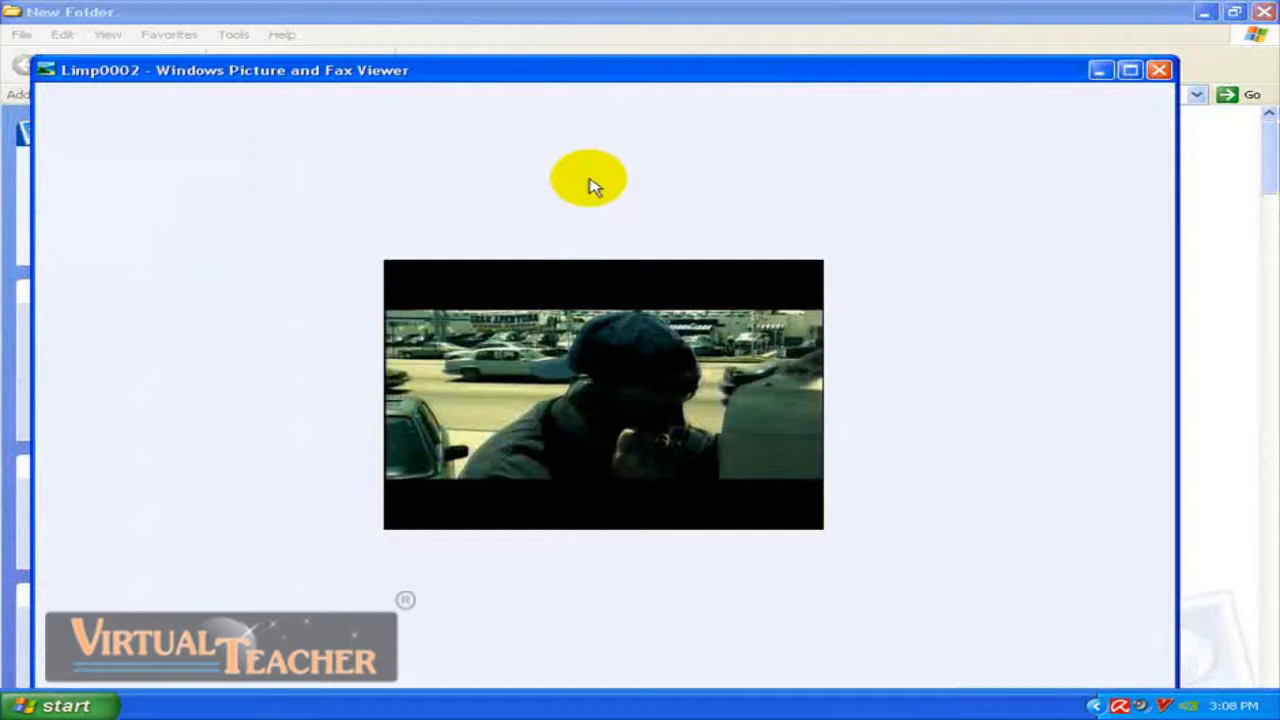
{"action": "key", "text": "Right"}
{"action": "key", "text": "Right"}
{"action": "key", "text": "Right"}
{"action": "key", "text": "Right"}
{"action": "key", "text": "Right"}
{"action": "key", "text": "Right"}
{"action": "key", "text": "Right"}
{"action": "key", "text": "Right"}
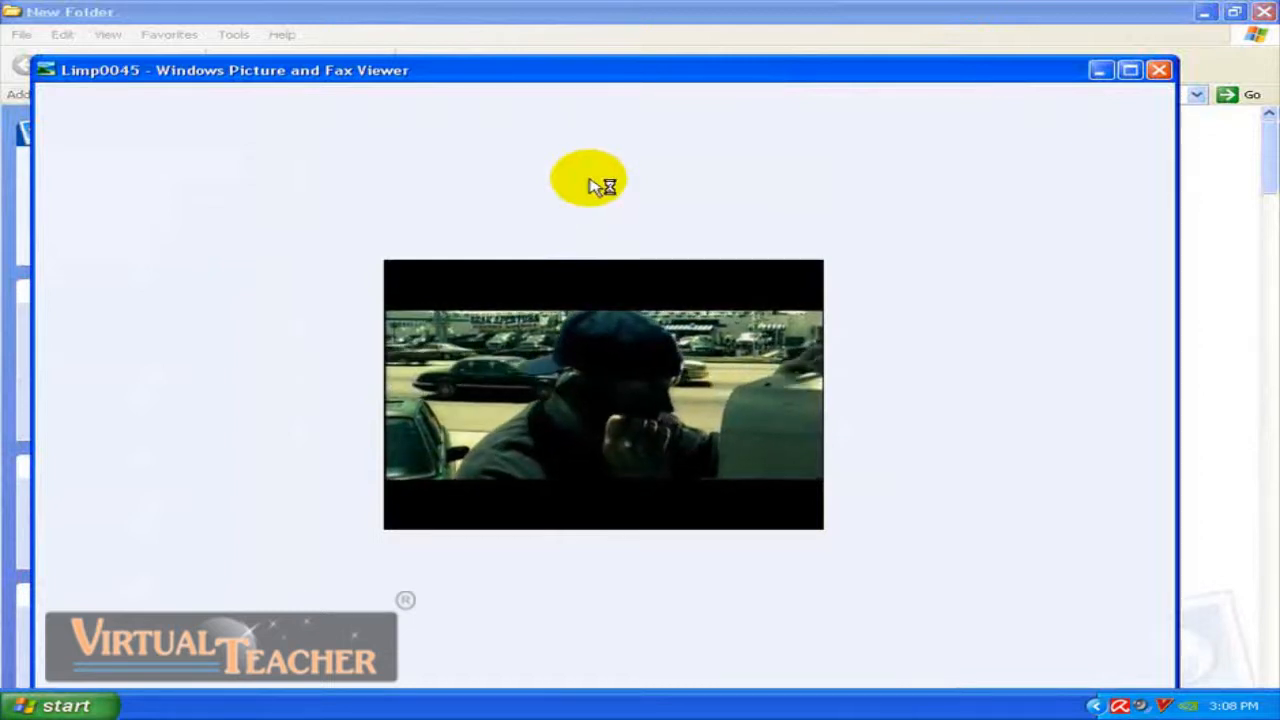
{"action": "key", "text": "Right"}
{"action": "key", "text": "Right"}
{"action": "key", "text": "Right"}
{"action": "key", "text": "Right"}
{"action": "key", "text": "Right"}
{"action": "key", "text": "Right"}
{"action": "key", "text": "Right"}
{"action": "key", "text": "Right"}
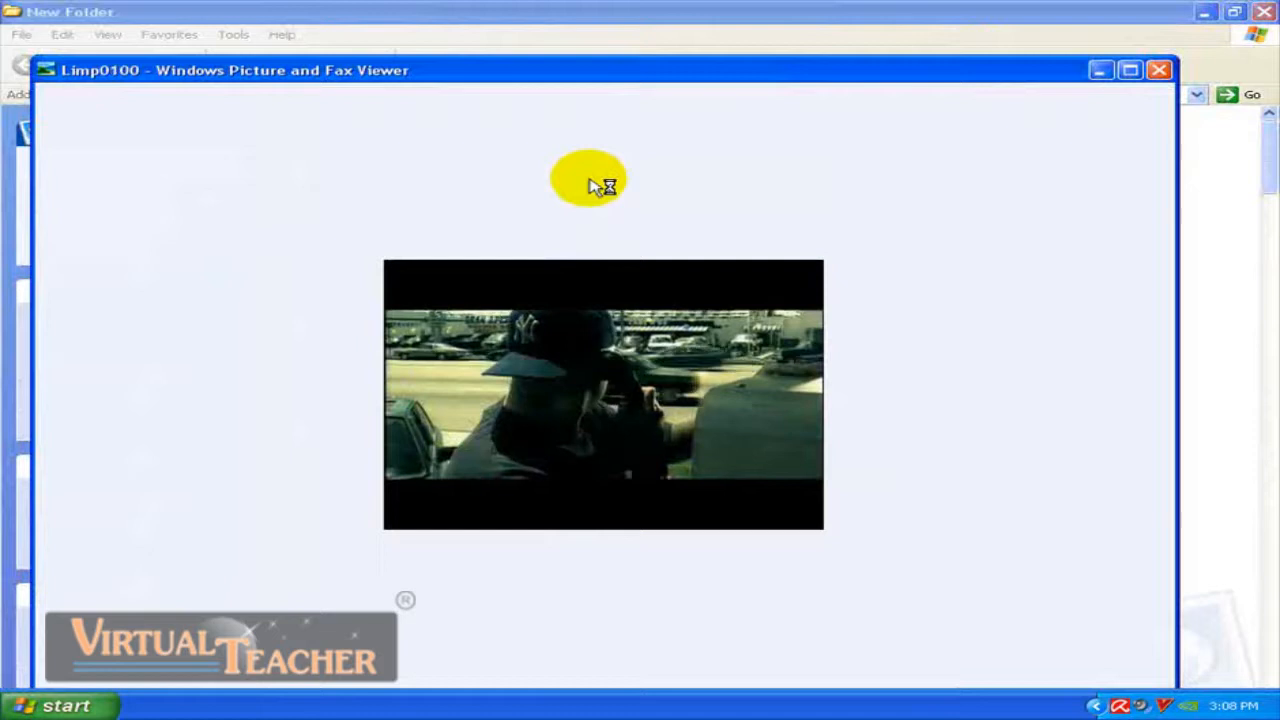